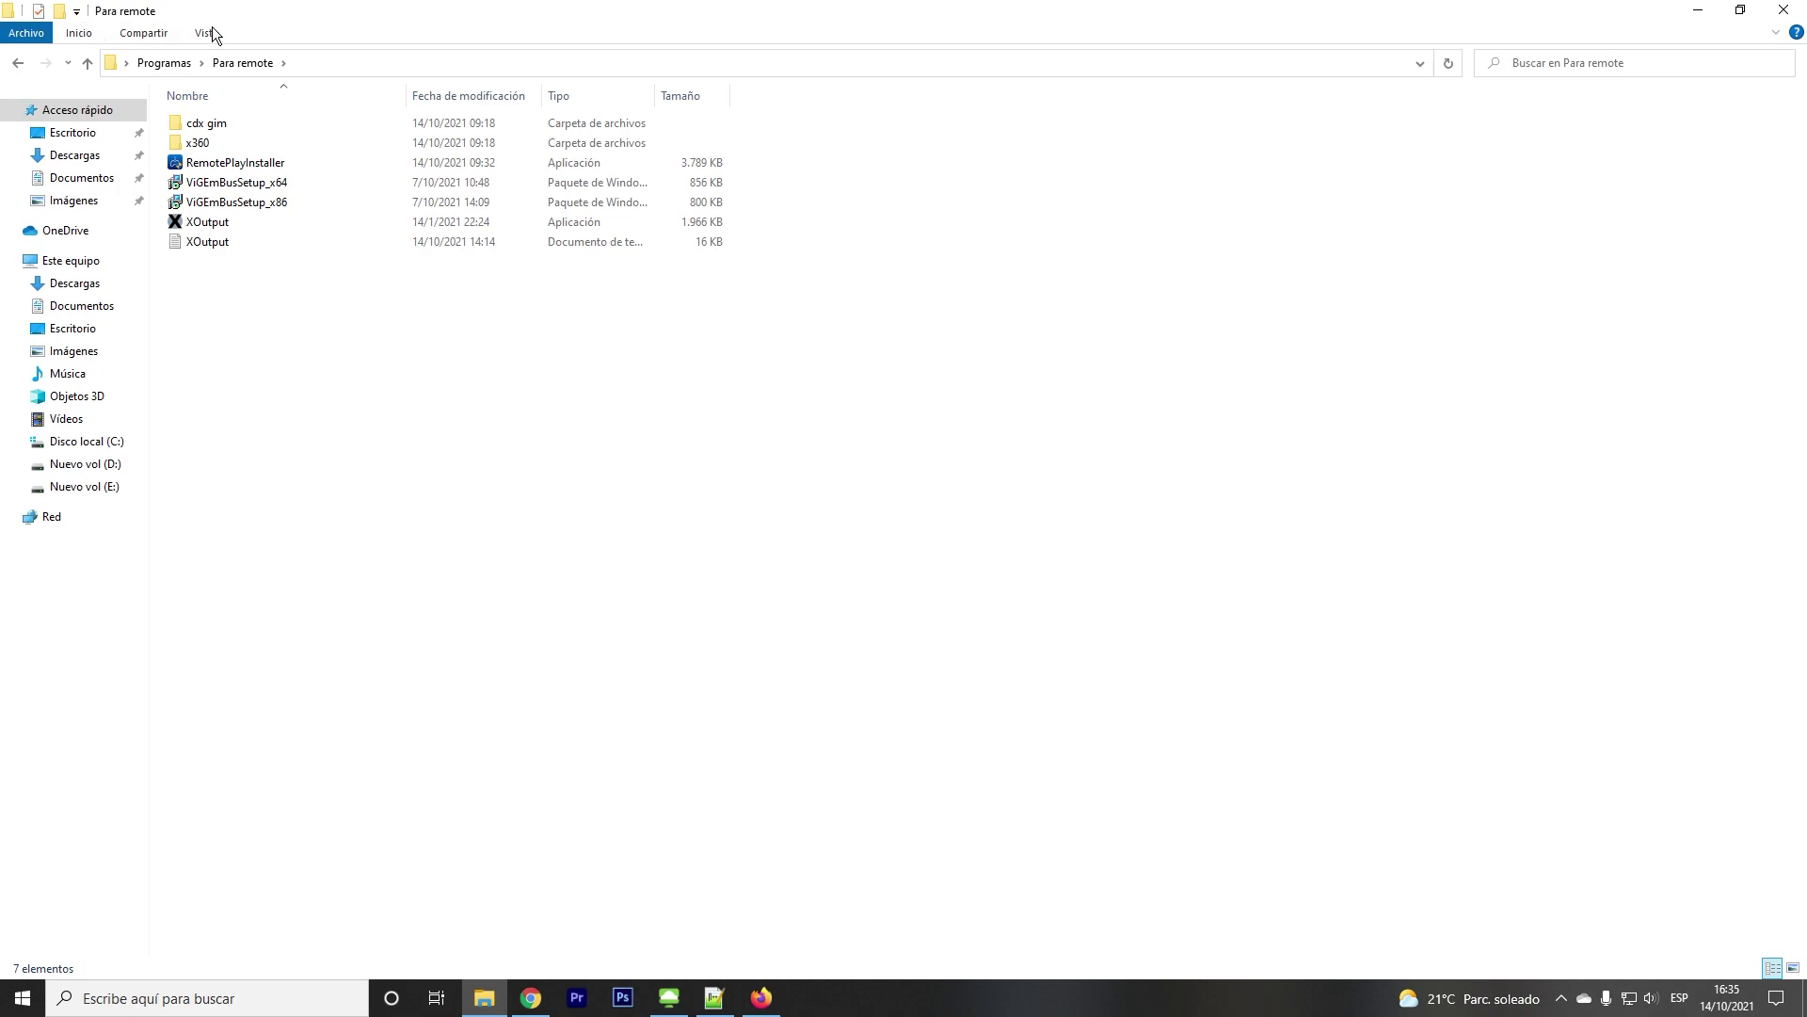
Step: Open the x360 folder and change its view layout
{"action": "double_click", "coordinate": [202, 143]}
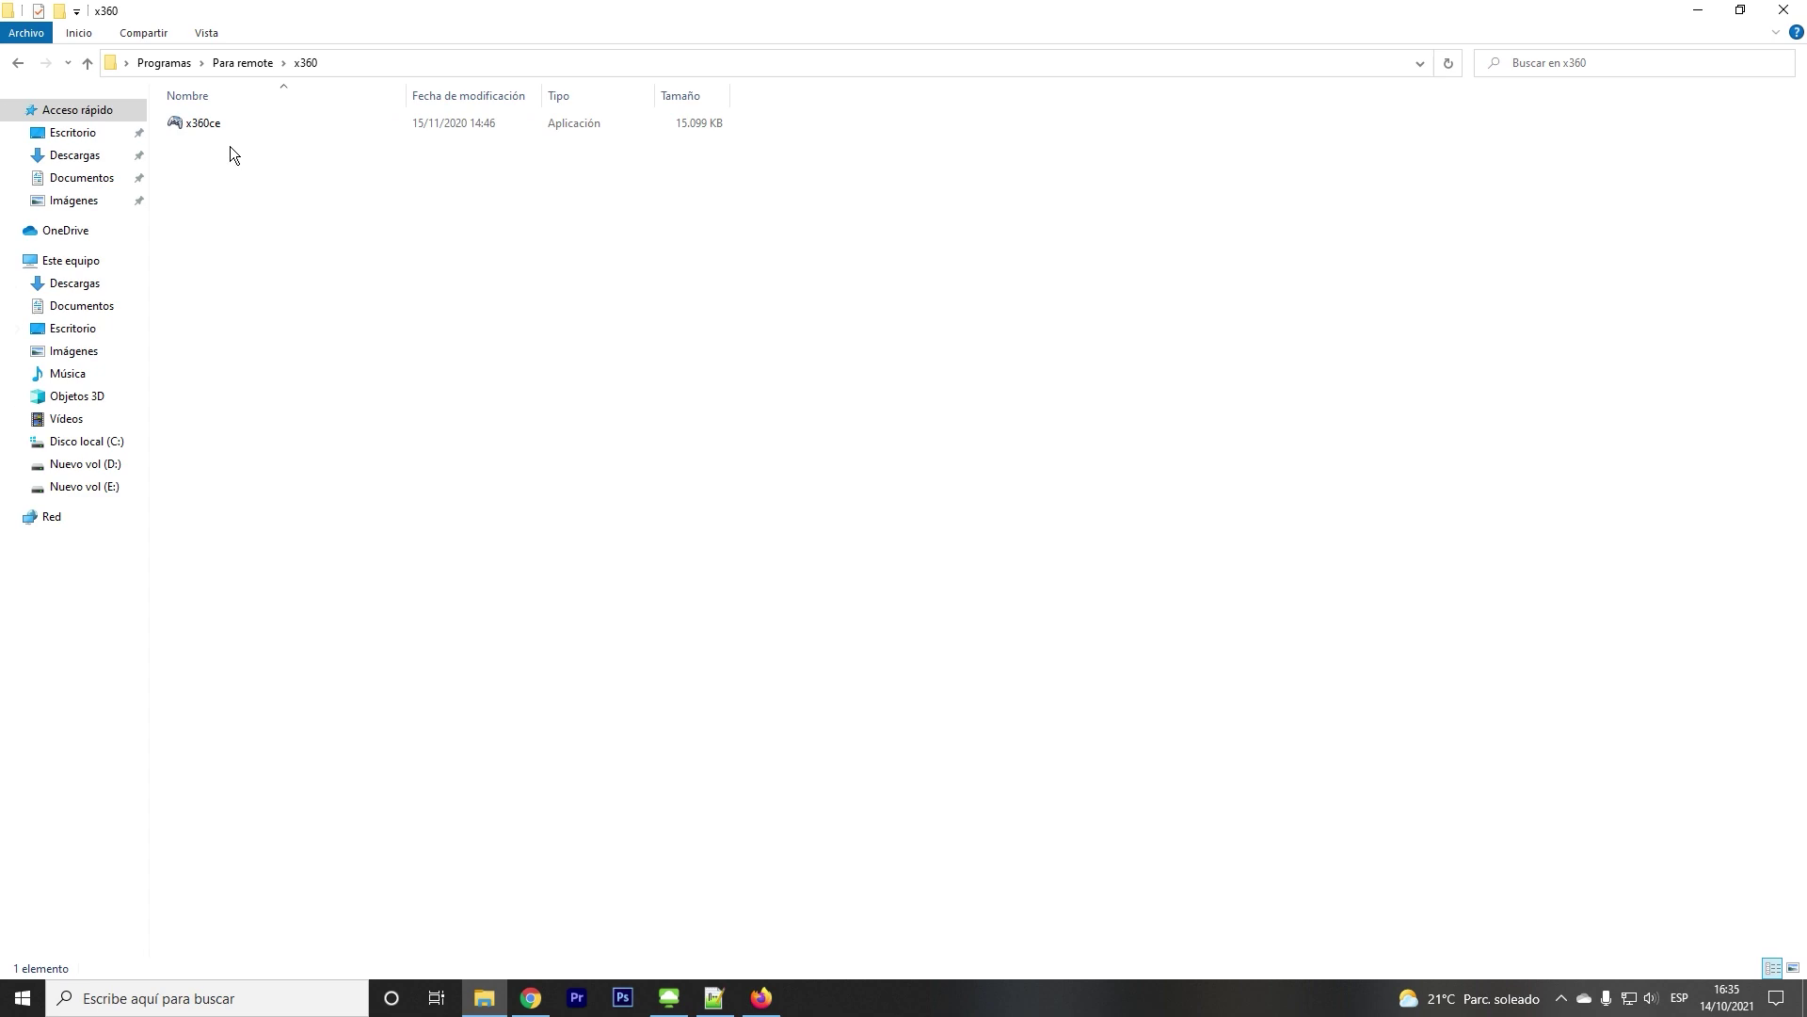
{"action": "right_click", "coordinate": [228, 164]}
{"action": "mouse_move", "coordinate": [271, 177]}
{"action": "left_click", "coordinate": [567, 189]}
Step: Back in Para remote, show the files as extra-large icons and select XOutput
{"action": "left_click", "coordinate": [30, 66]}
{"action": "right_click", "coordinate": [319, 335]}
{"action": "mouse_move", "coordinate": [508, 348]}
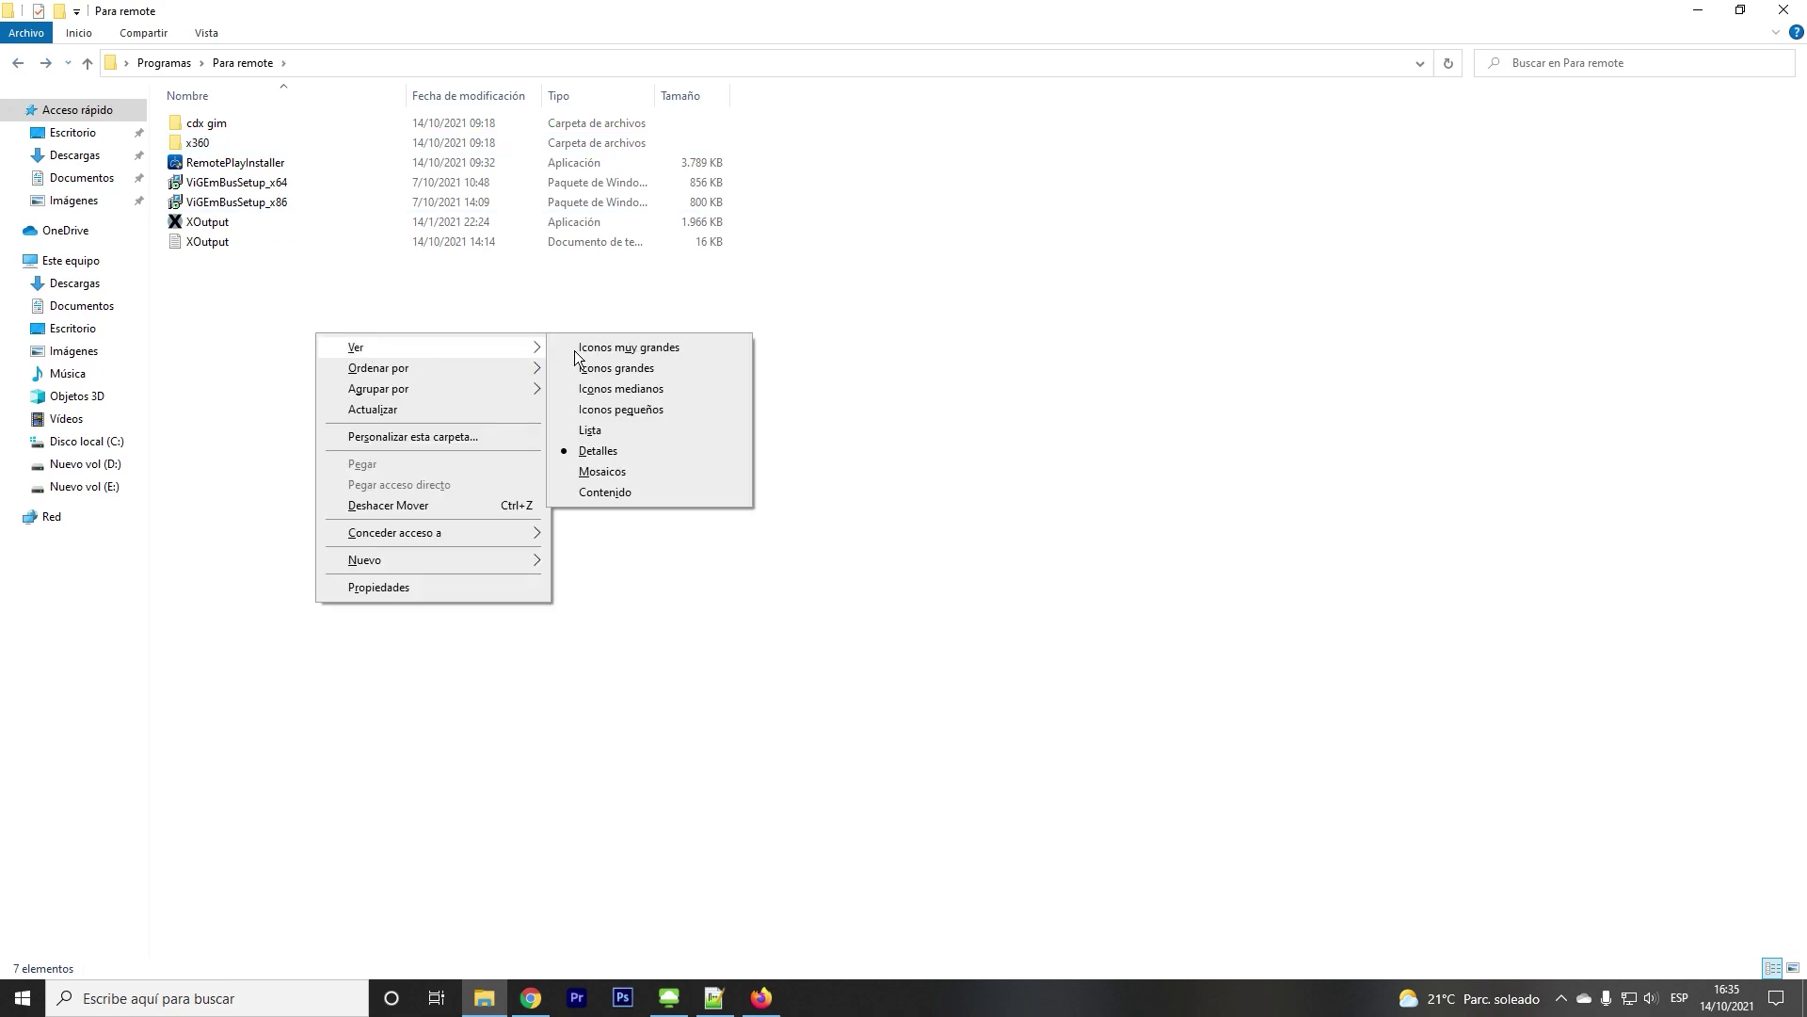
{"action": "left_click", "coordinate": [612, 350]}
{"action": "left_click", "coordinate": [1683, 288]}
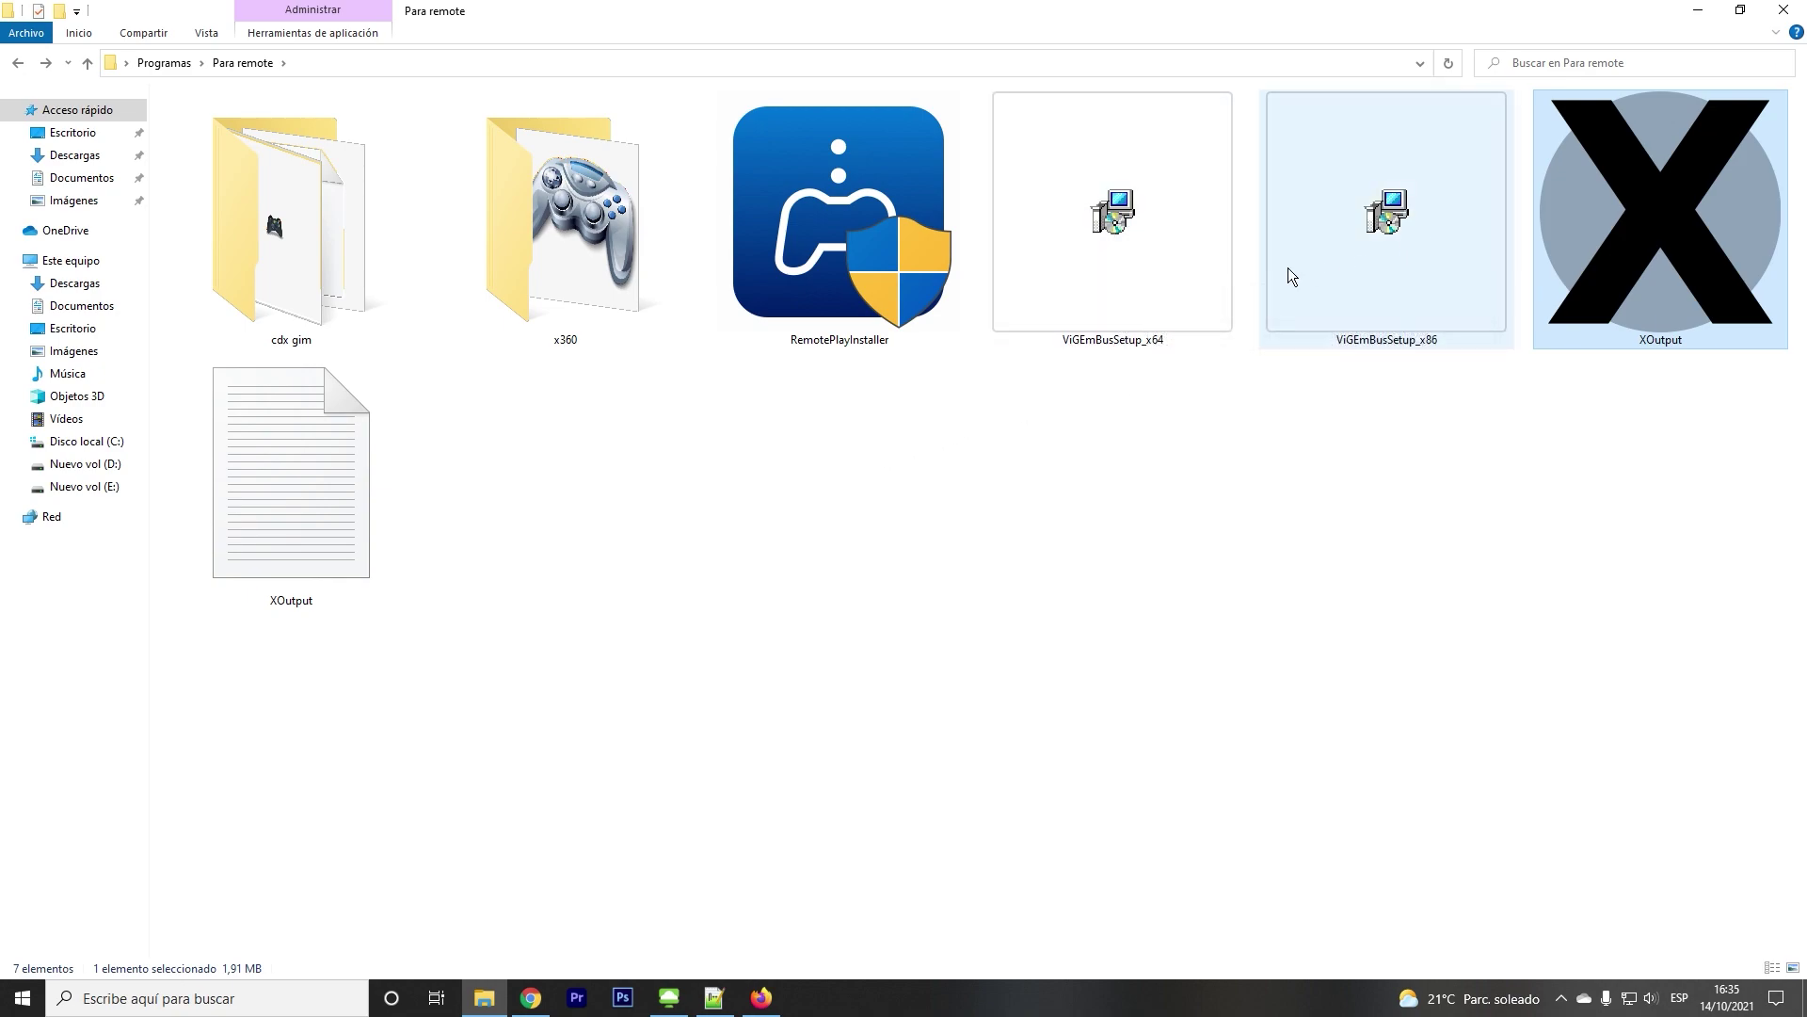
Step: Install the ViGEmBus x64 driver, accepting the licence and the admin prompt
{"action": "mouse_move", "coordinate": [1428, 344]}
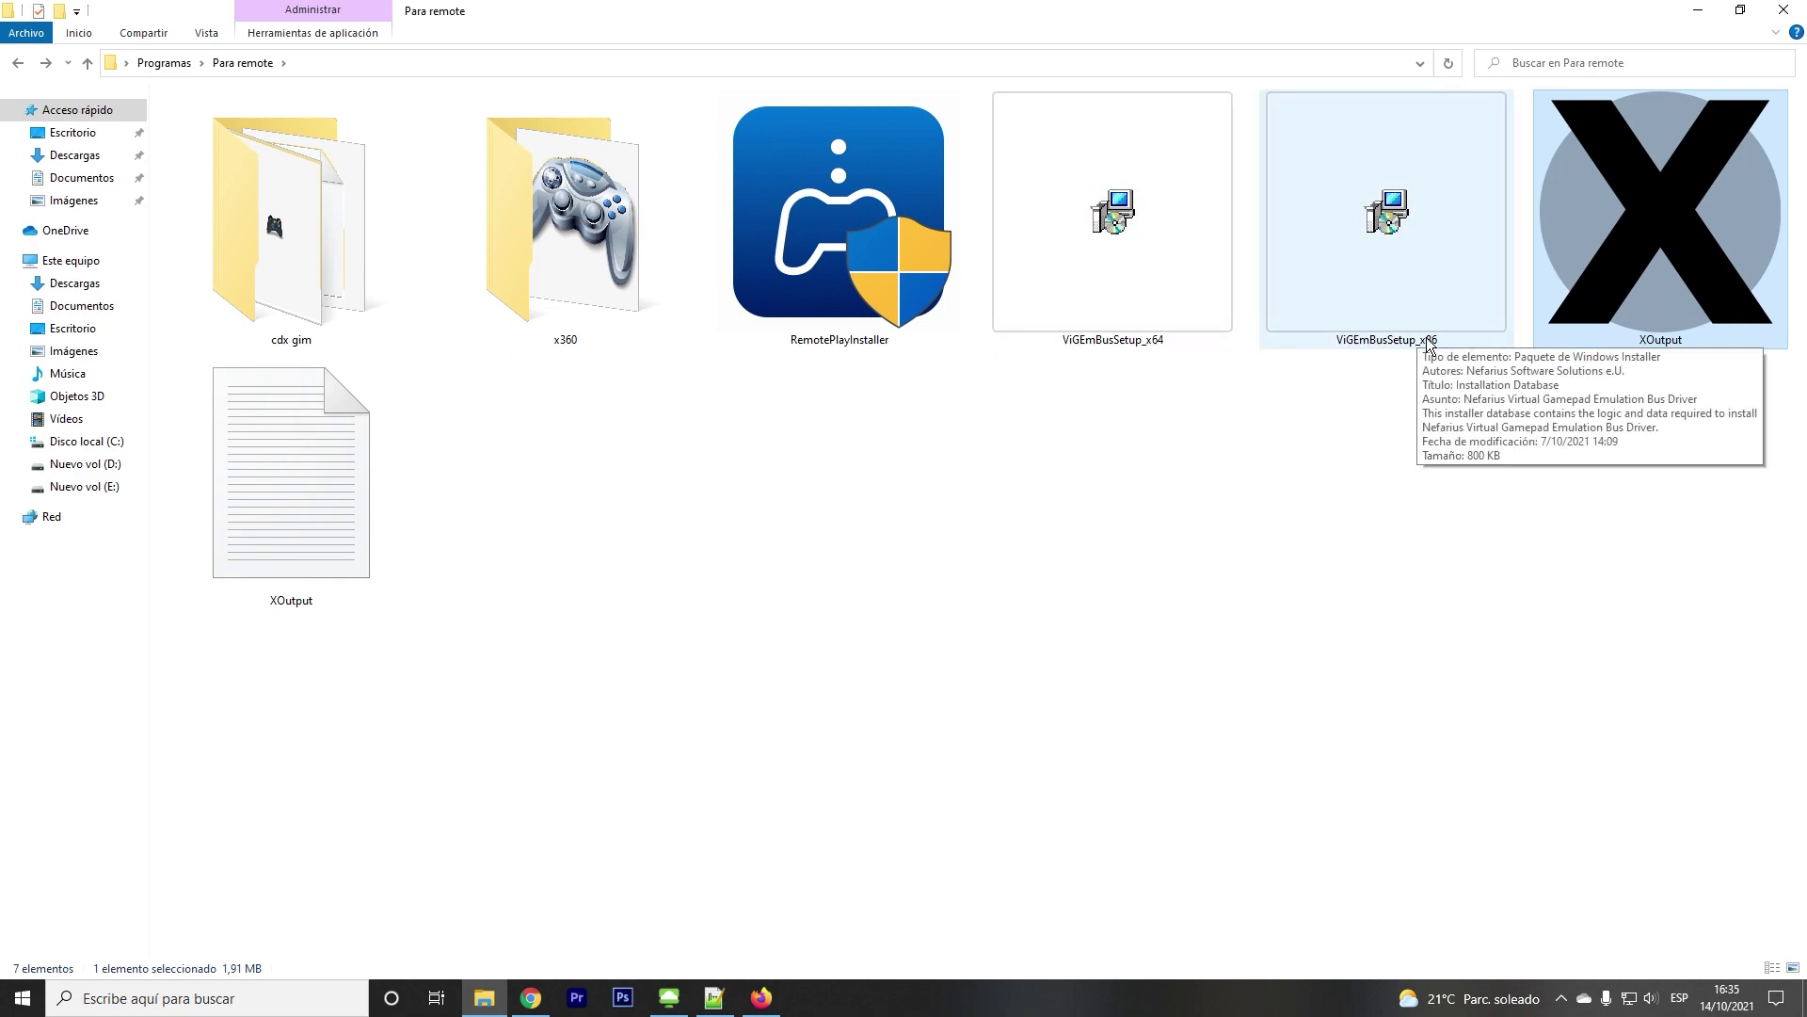
{"action": "left_click", "coordinate": [1136, 293]}
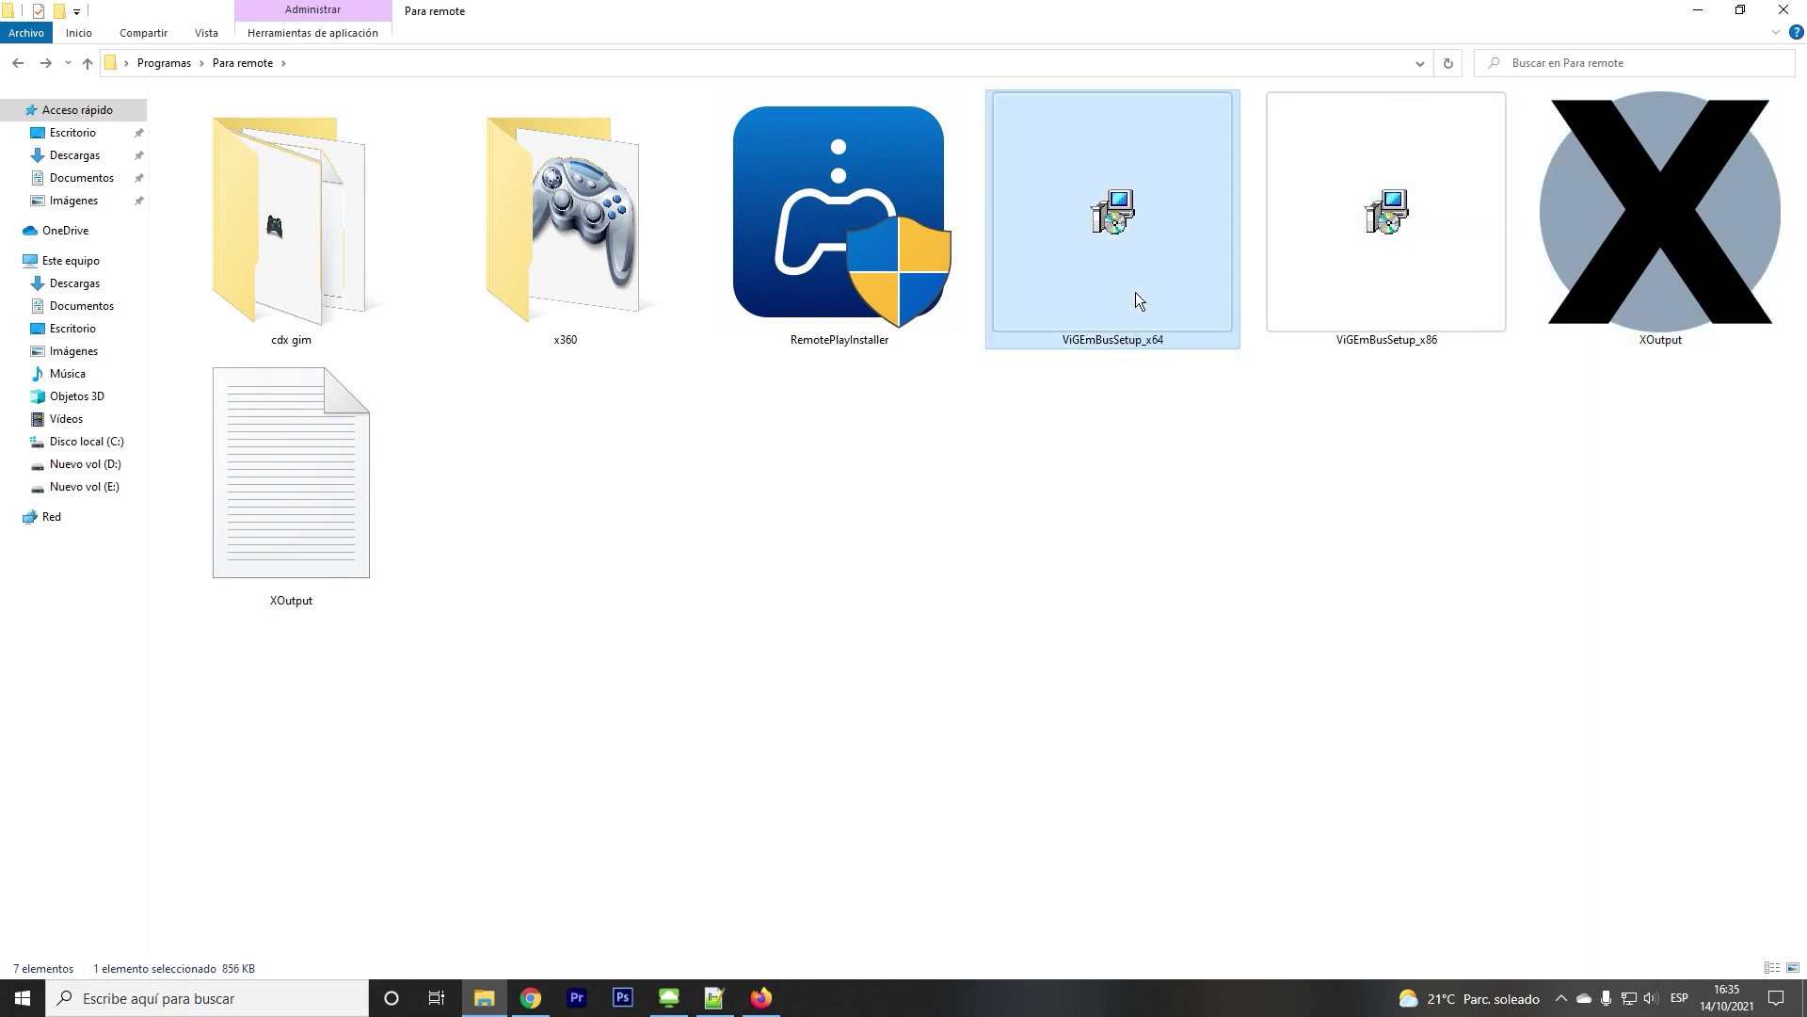
{"action": "left_click", "coordinate": [929, 612]}
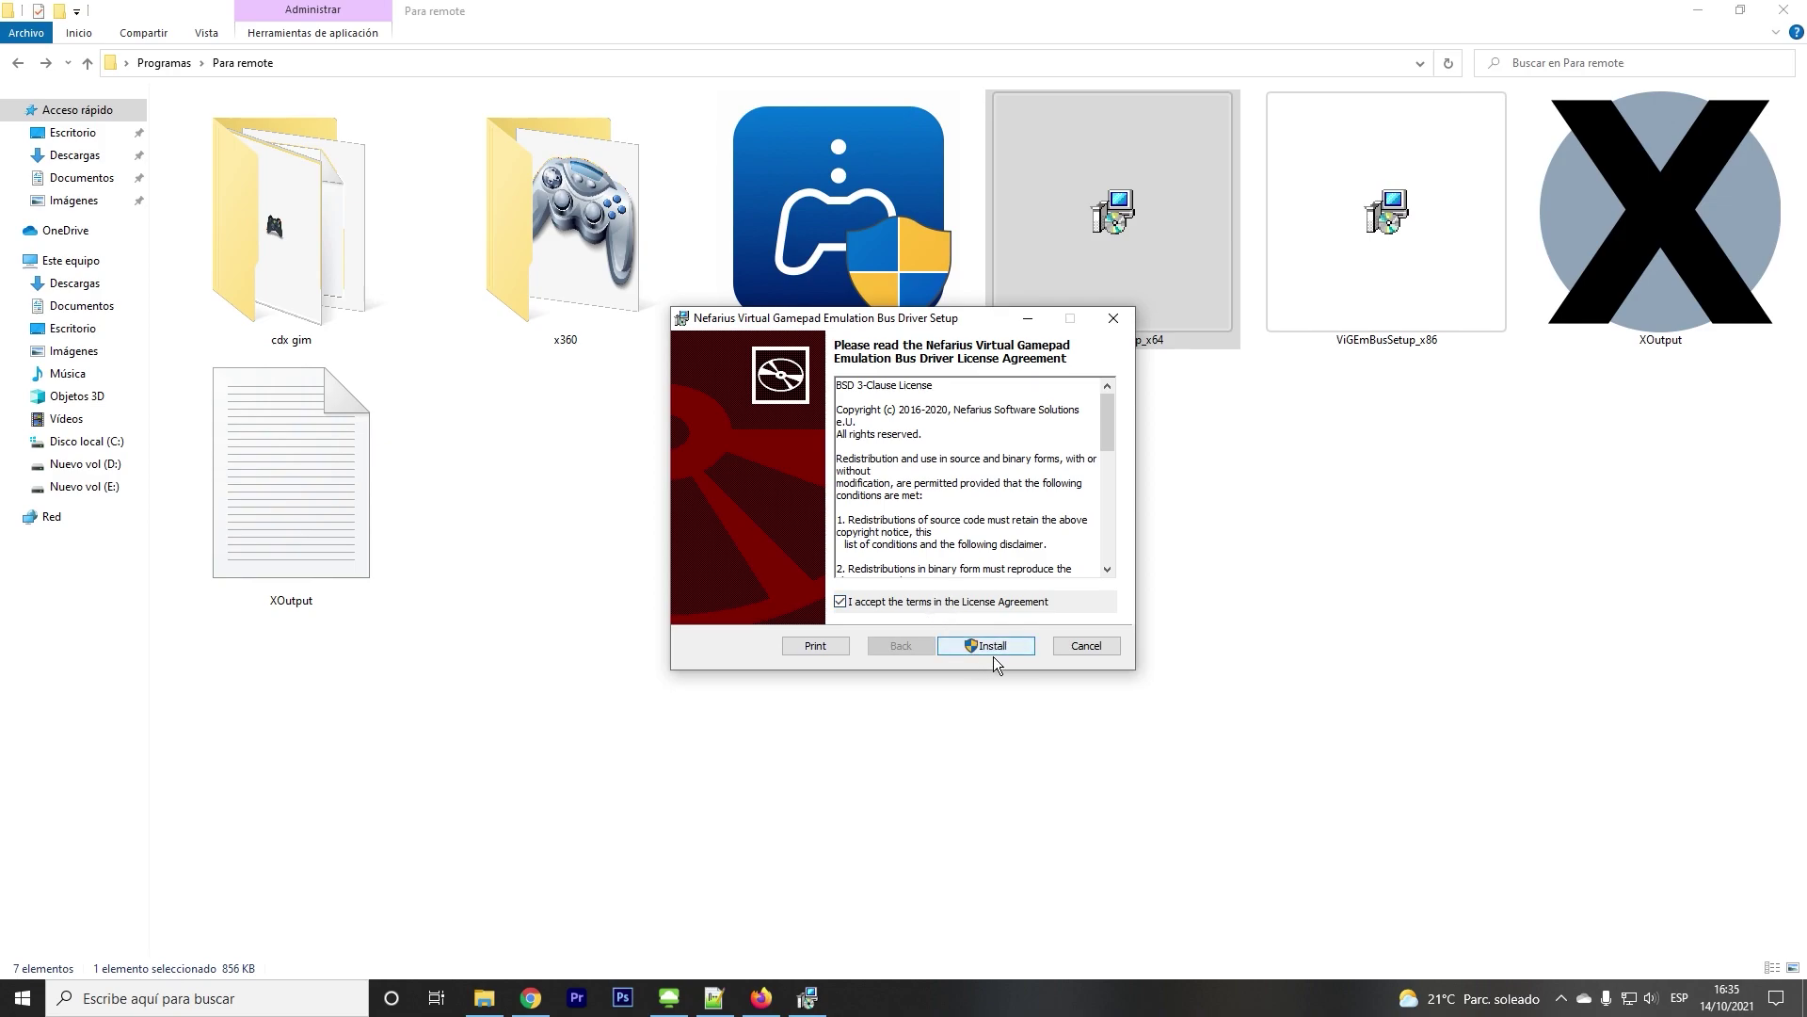
{"action": "left_click", "coordinate": [993, 654]}
{"action": "left_click", "coordinate": [852, 628]}
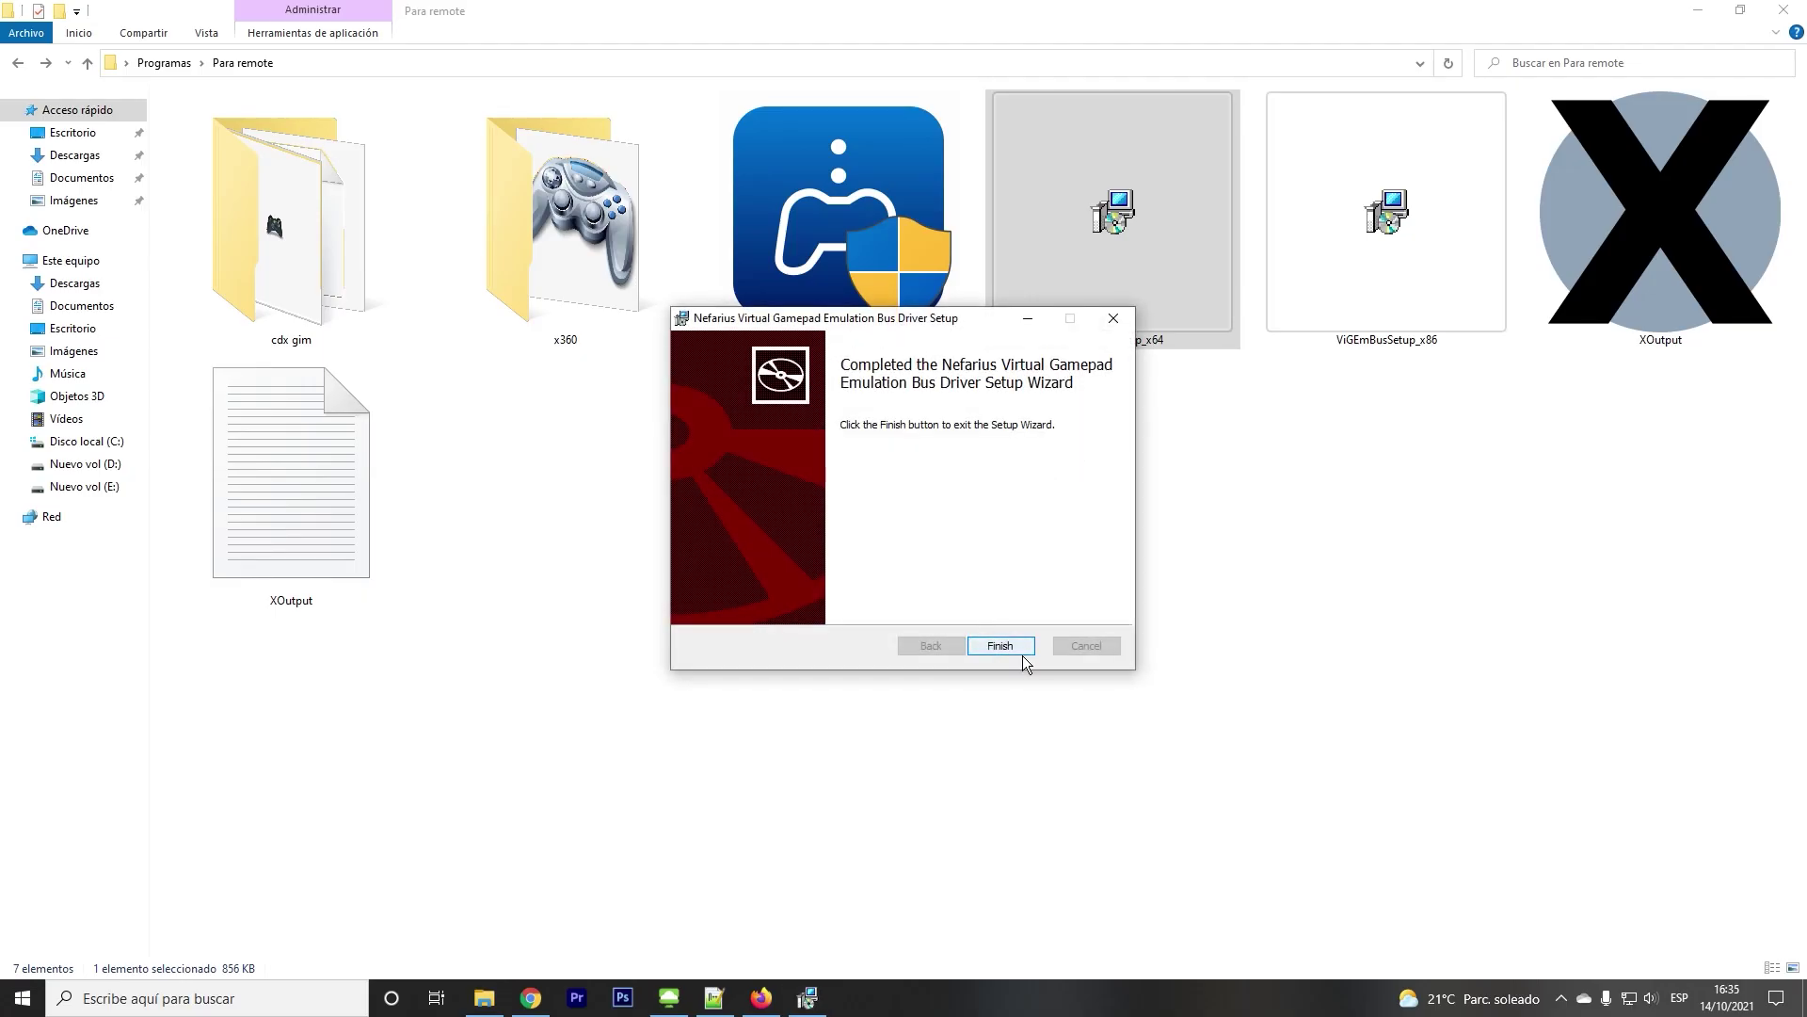
{"action": "left_click", "coordinate": [1000, 645]}
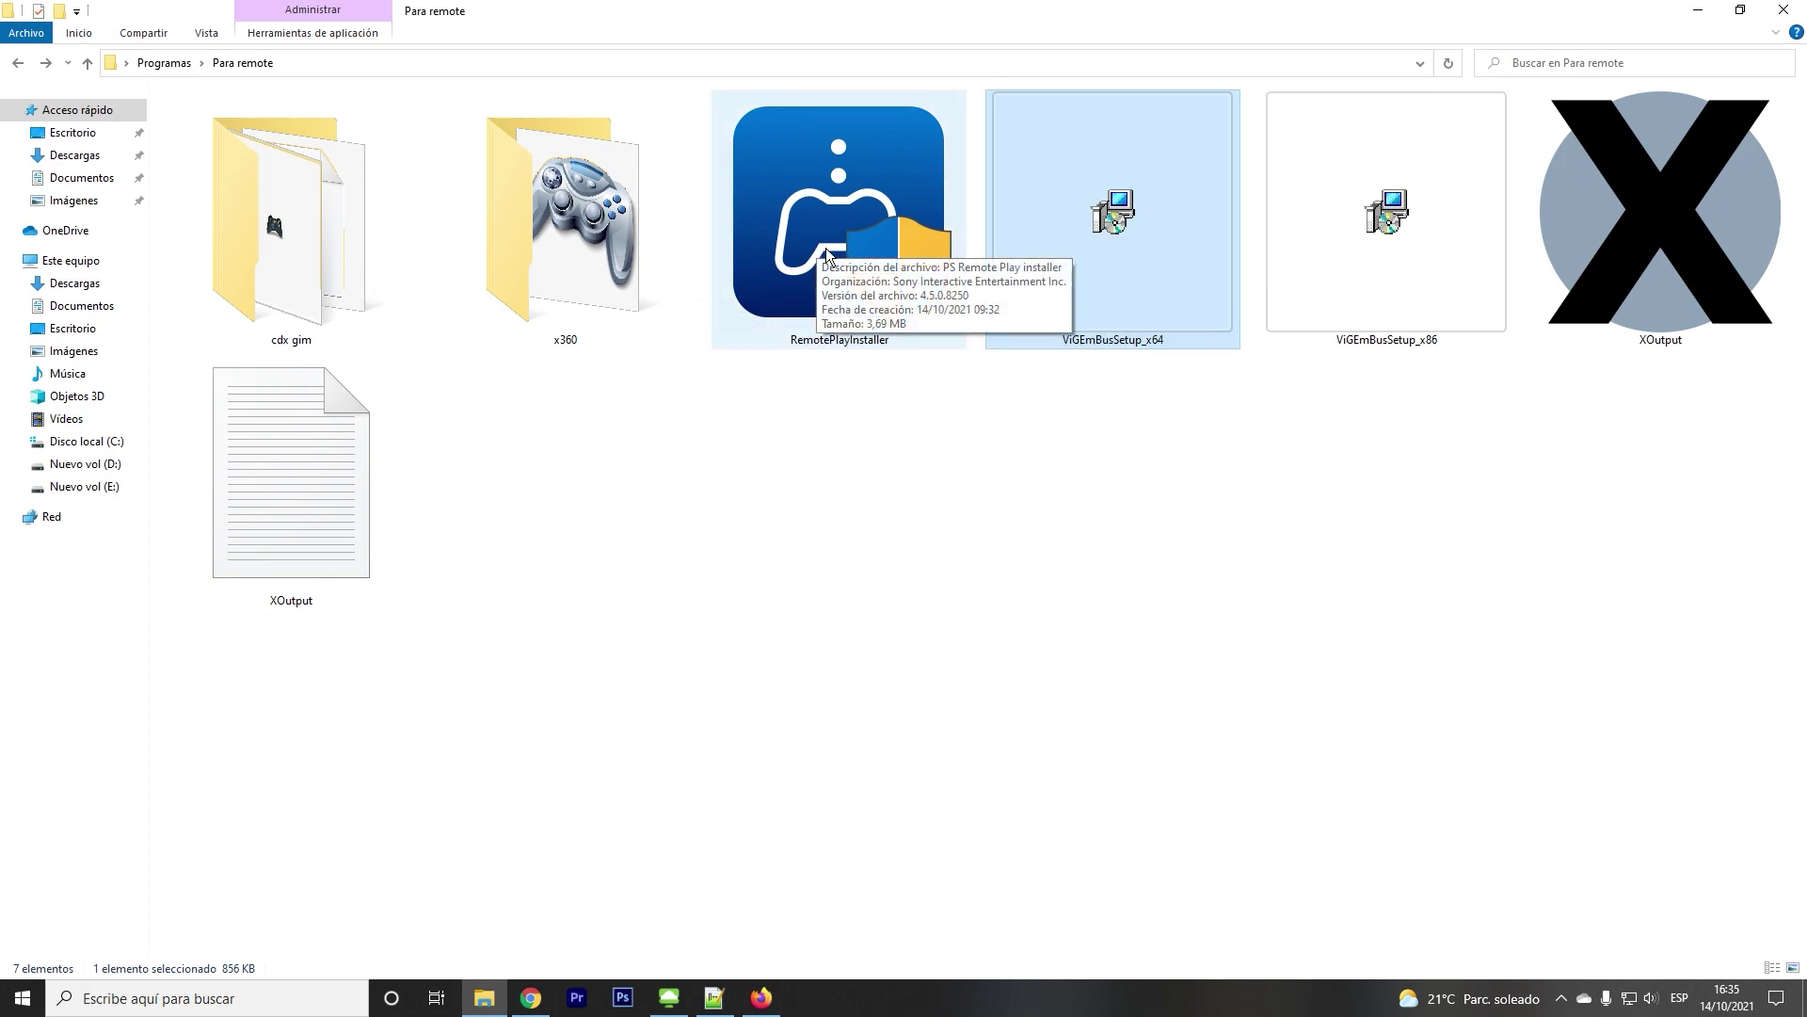
Step: Search Windows for 'remo', then dismiss the search results
{"action": "left_click", "coordinate": [236, 998]}
{"action": "type", "text": "remo"}
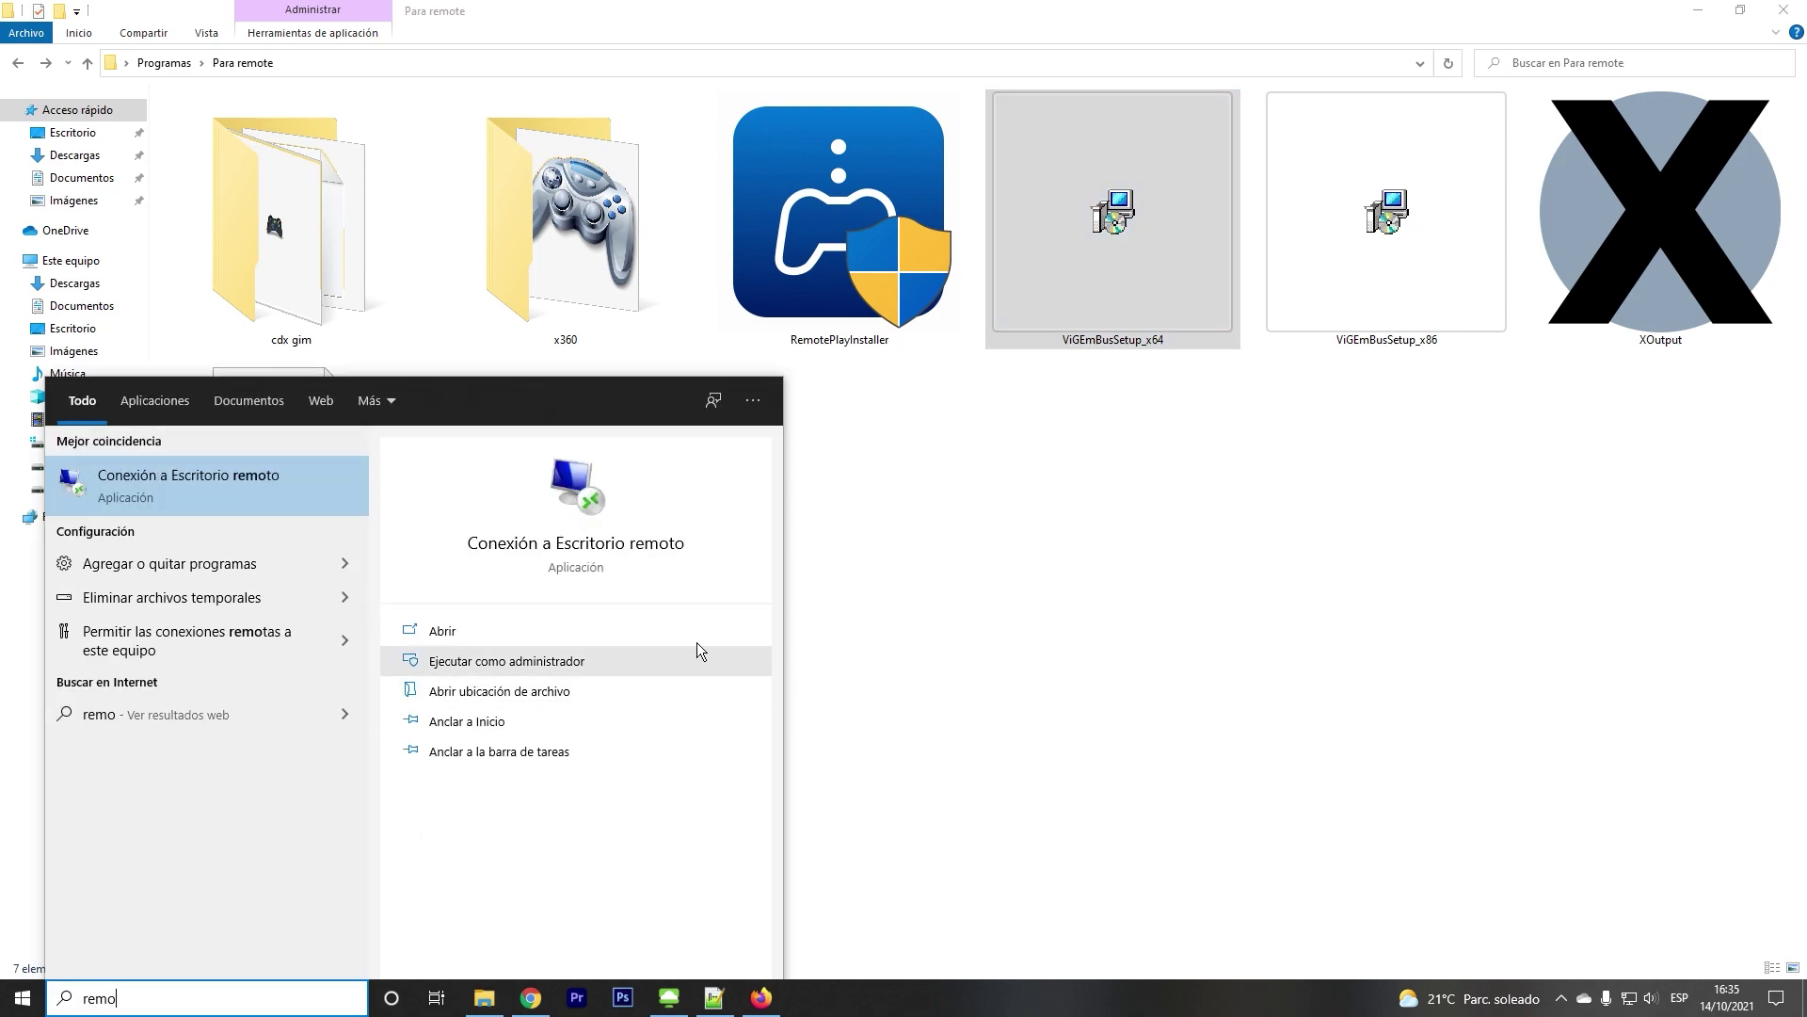
{"action": "left_click", "coordinate": [1133, 482]}
Step: Run the PS Remote Play installer in Español with the default folder, then minimize it
{"action": "double_click", "coordinate": [853, 269]}
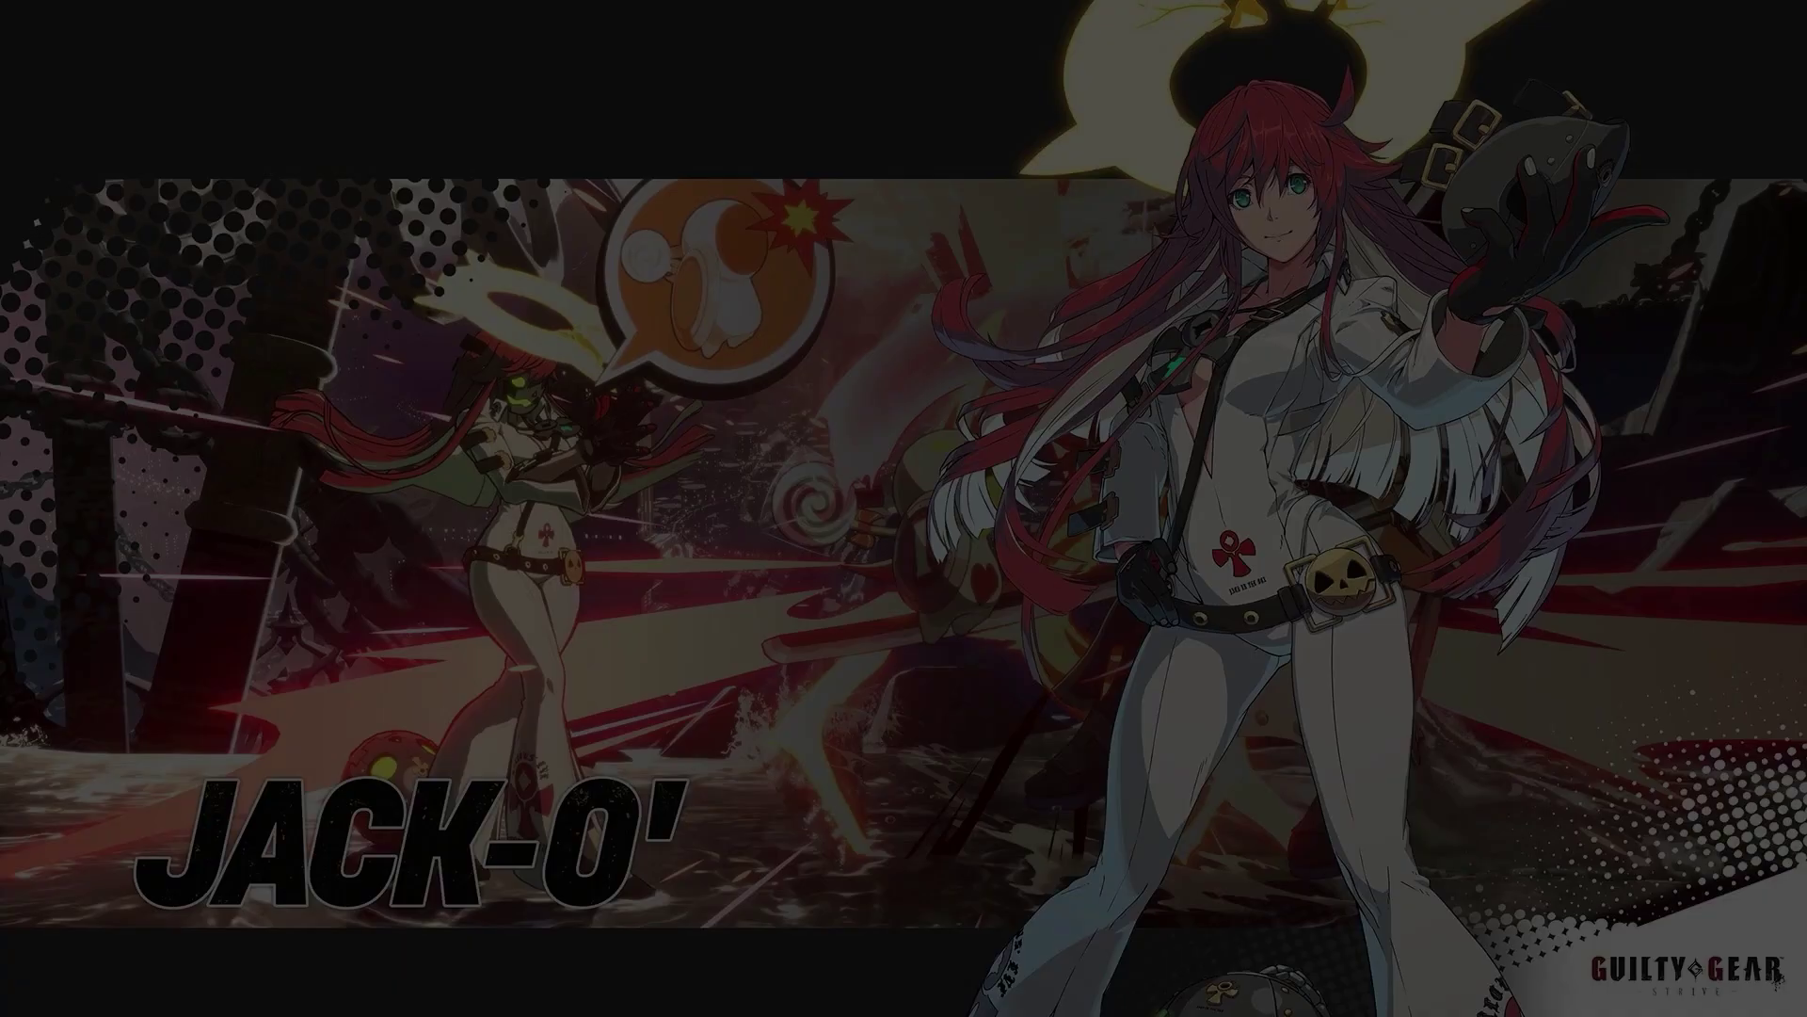
{"action": "left_click", "coordinate": [800, 625]}
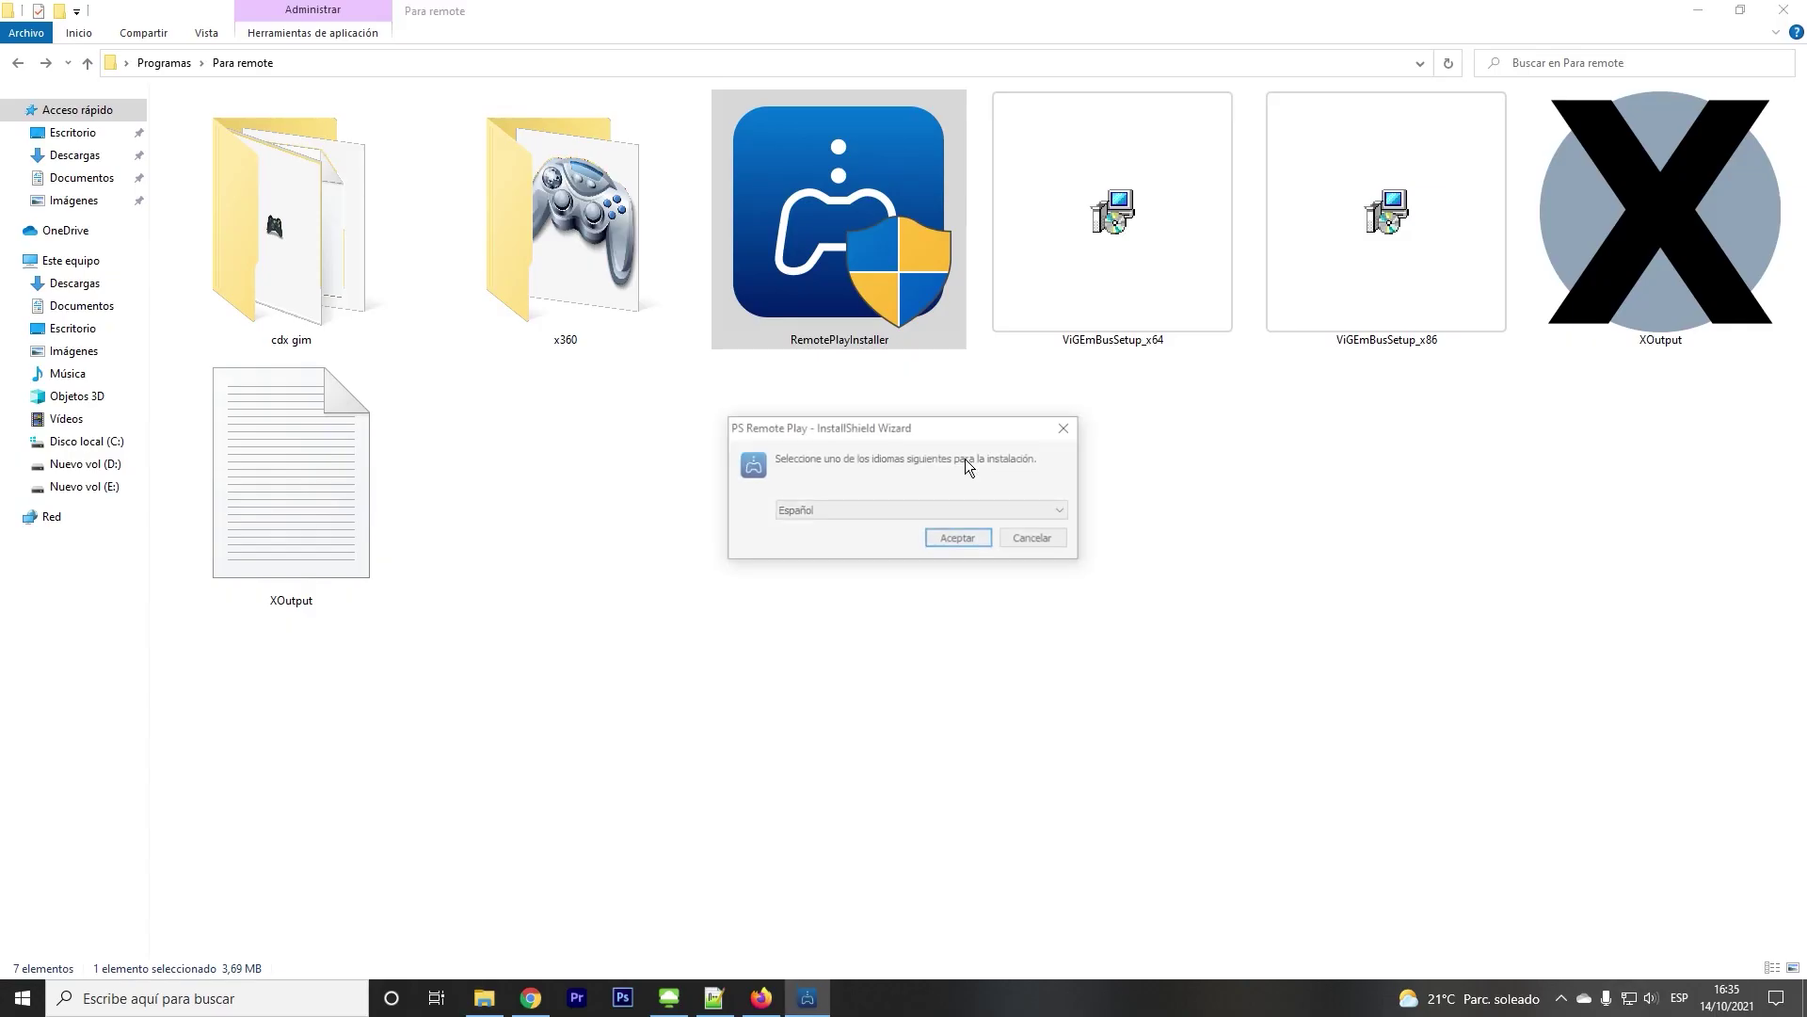
{"action": "left_click", "coordinate": [962, 539]}
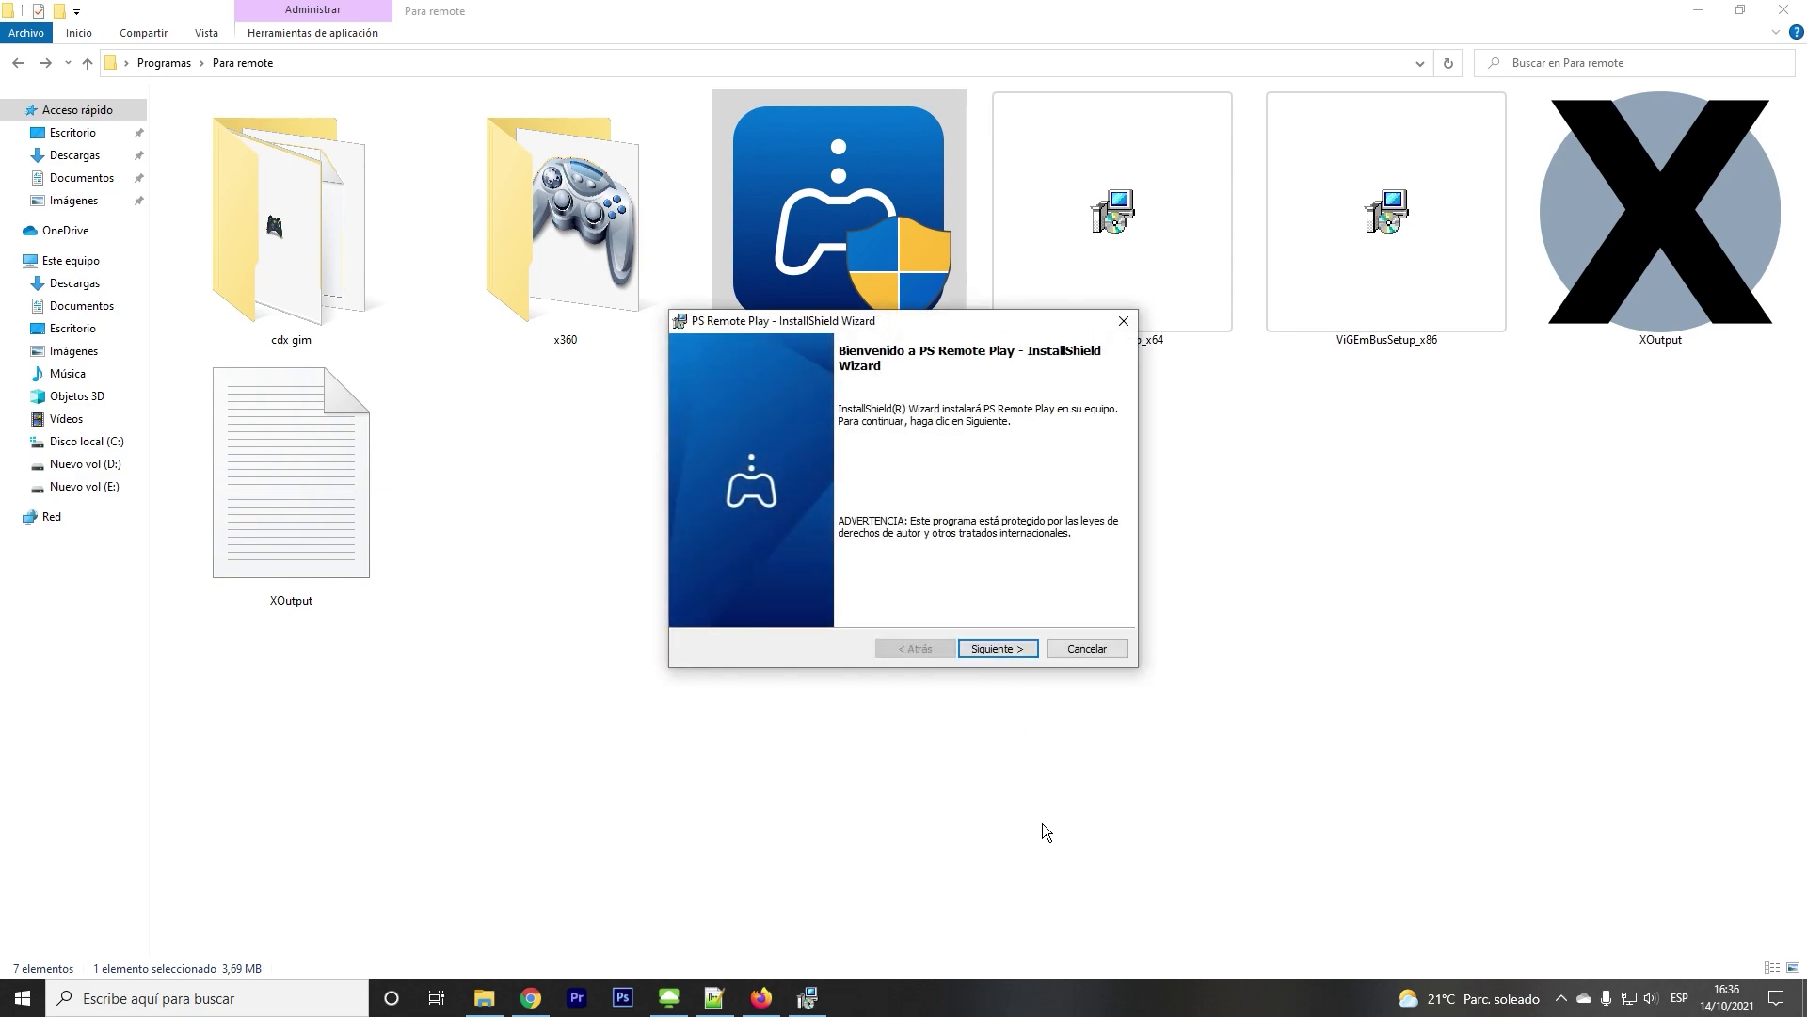
{"action": "left_click", "coordinate": [998, 654]}
{"action": "left_click", "coordinate": [997, 655]}
{"action": "left_click", "coordinate": [998, 649]}
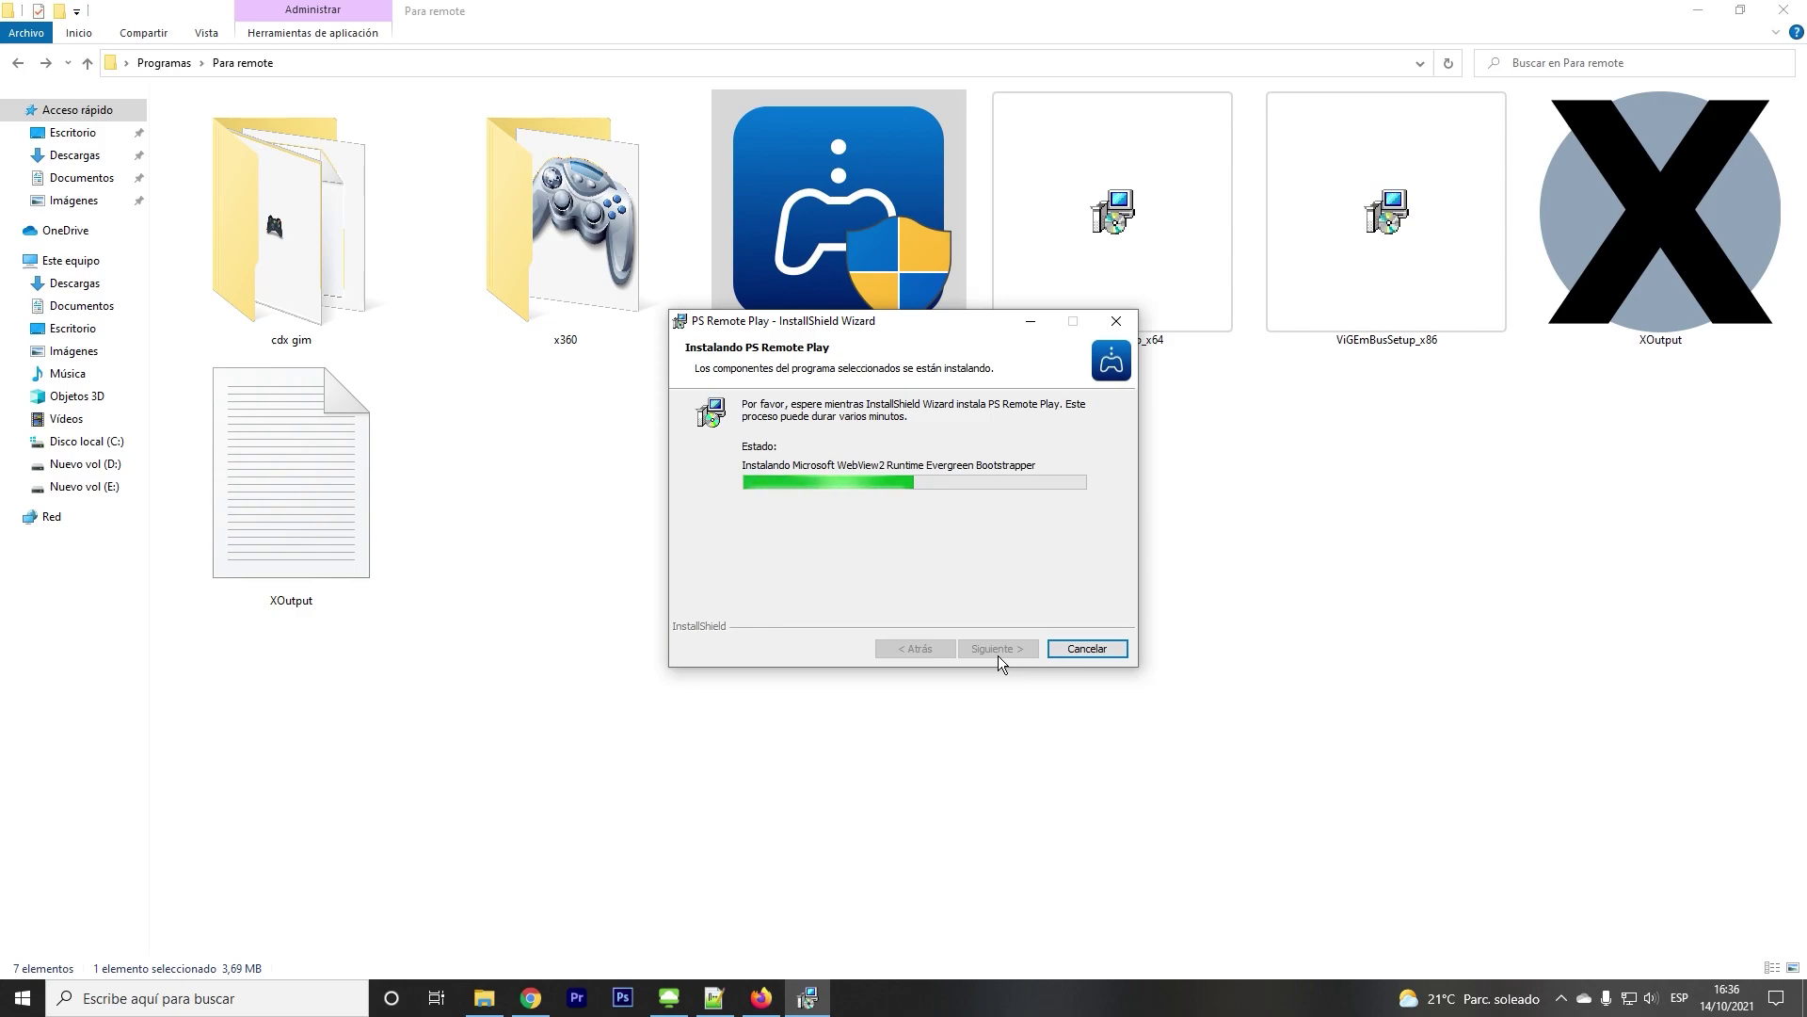
{"action": "left_click", "coordinate": [1041, 334]}
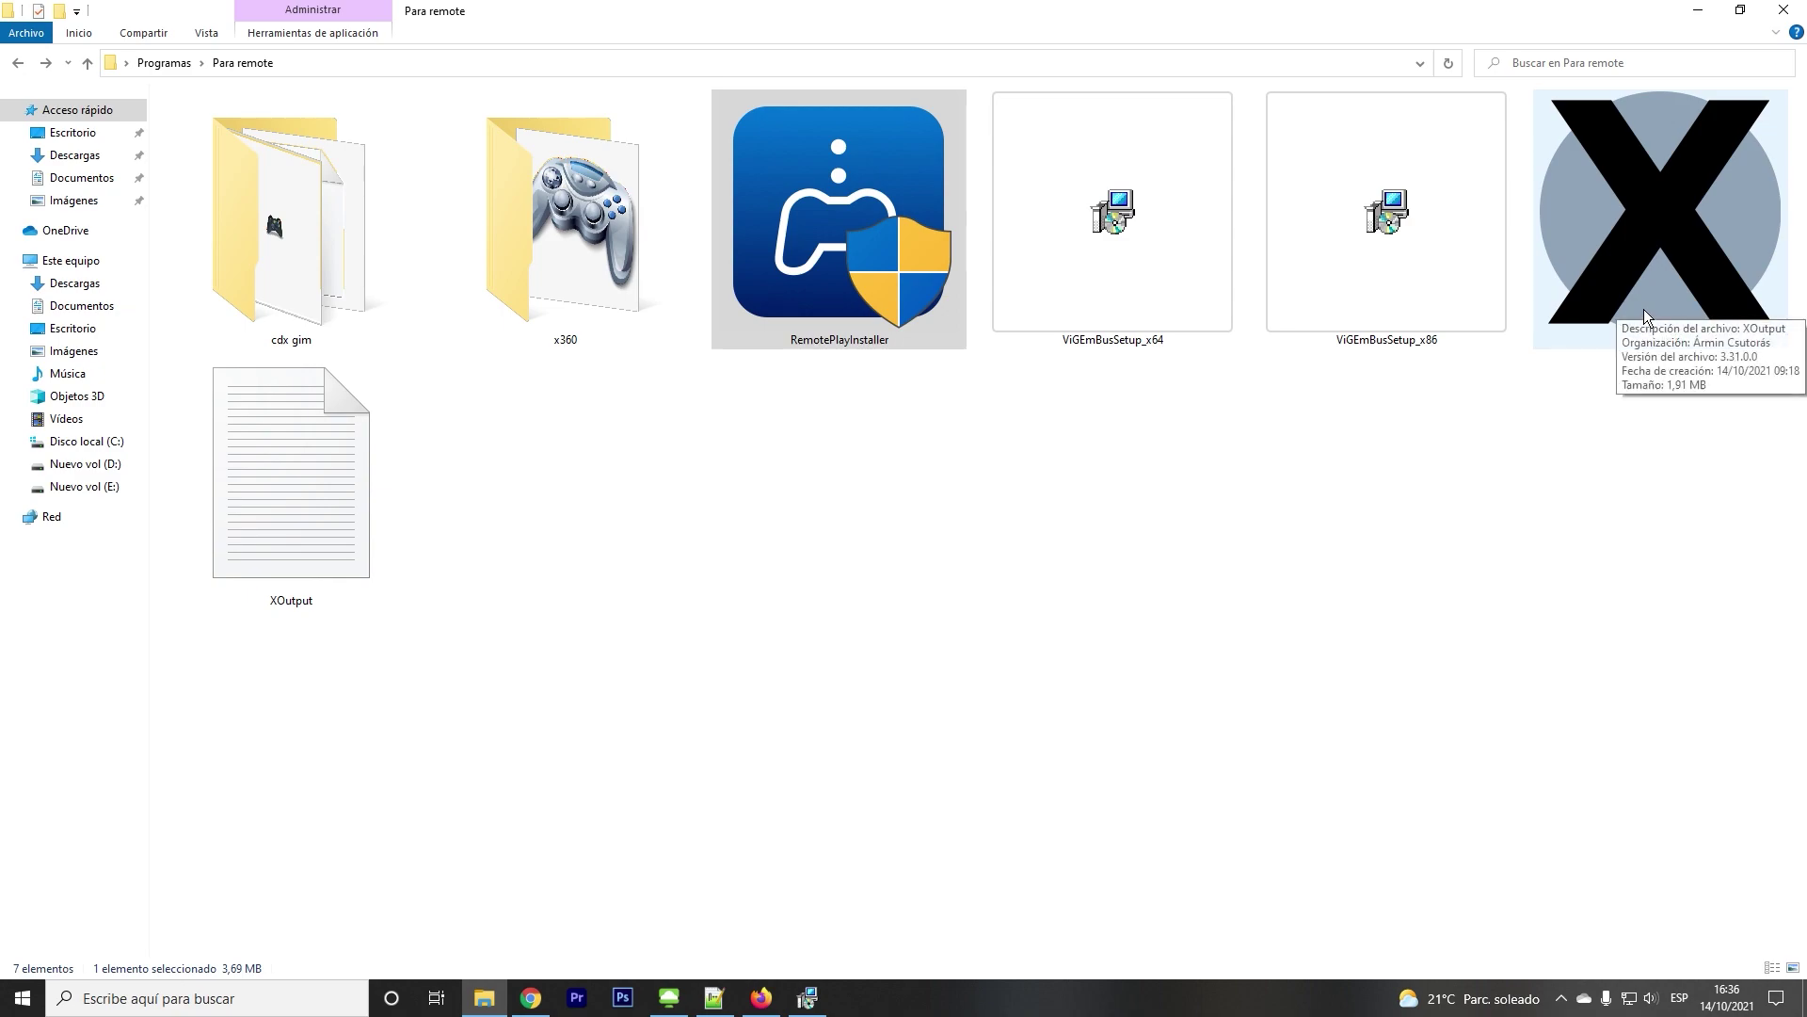
Step: Launch XOutput, add a new virtual controller and open its mapping settings
{"action": "double_click", "coordinate": [1589, 274]}
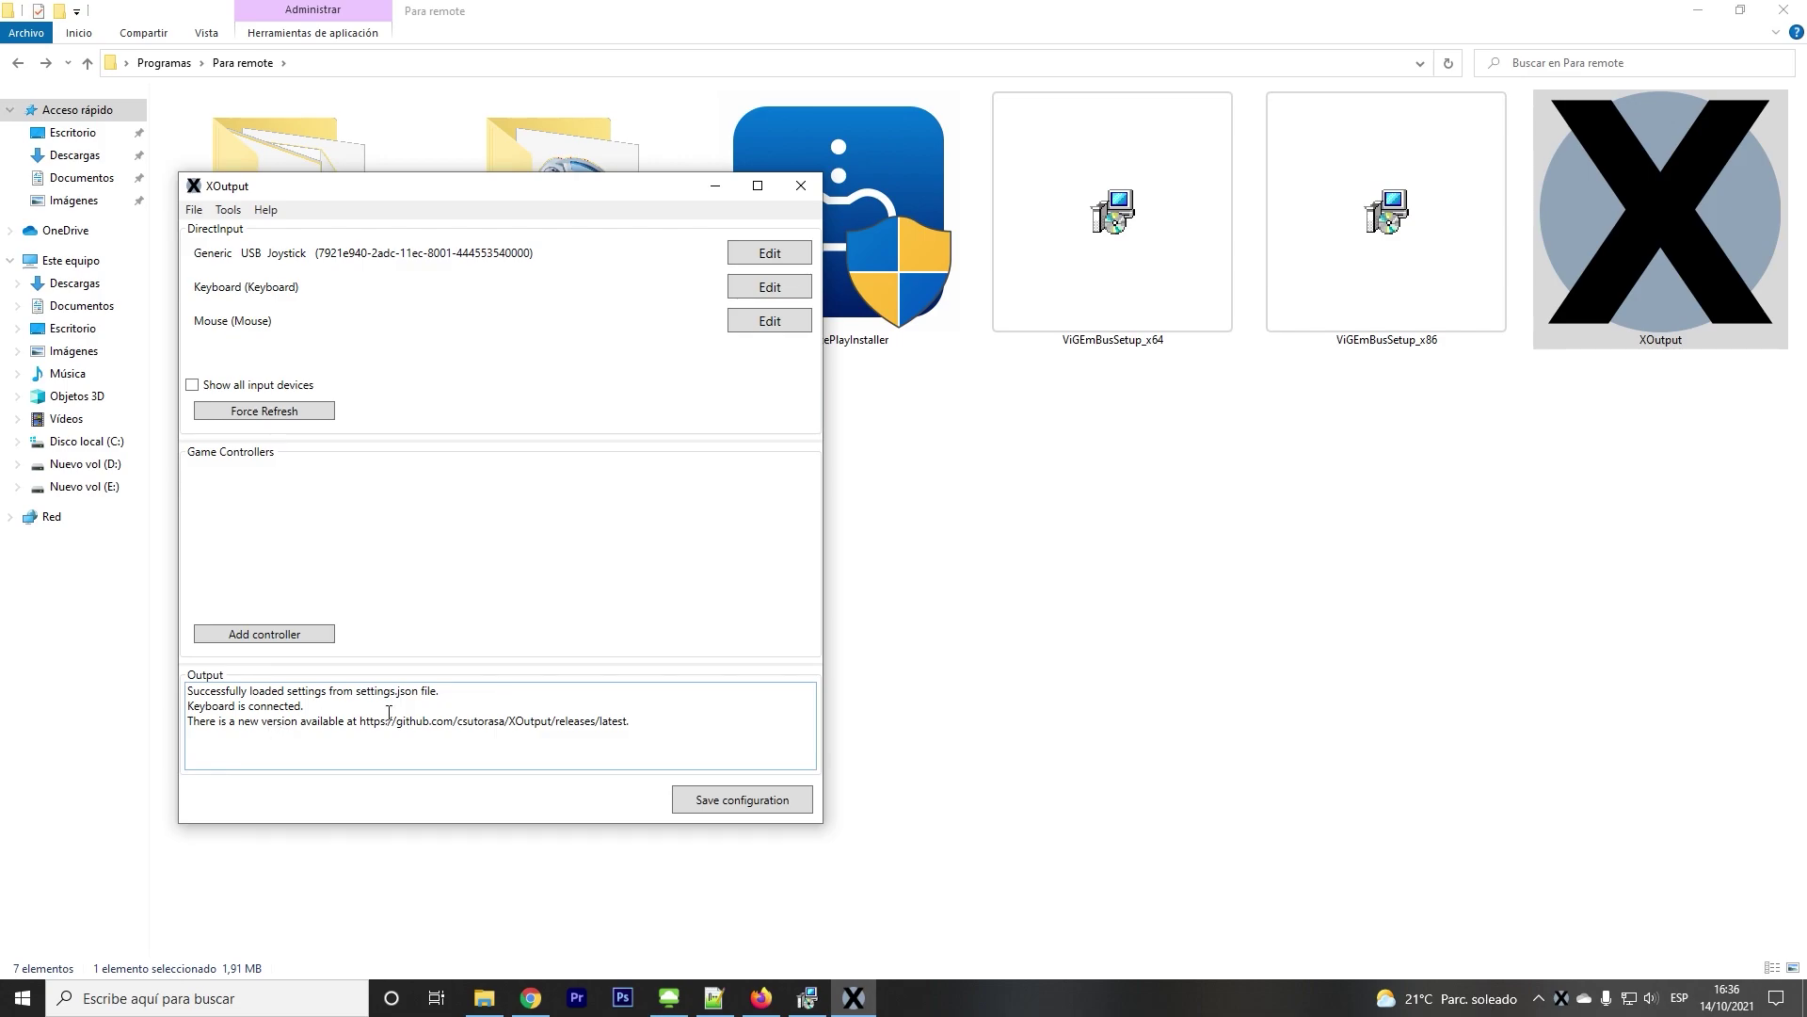
{"action": "left_click_drag", "start_coordinate": [323, 717], "coordinate": [165, 683]}
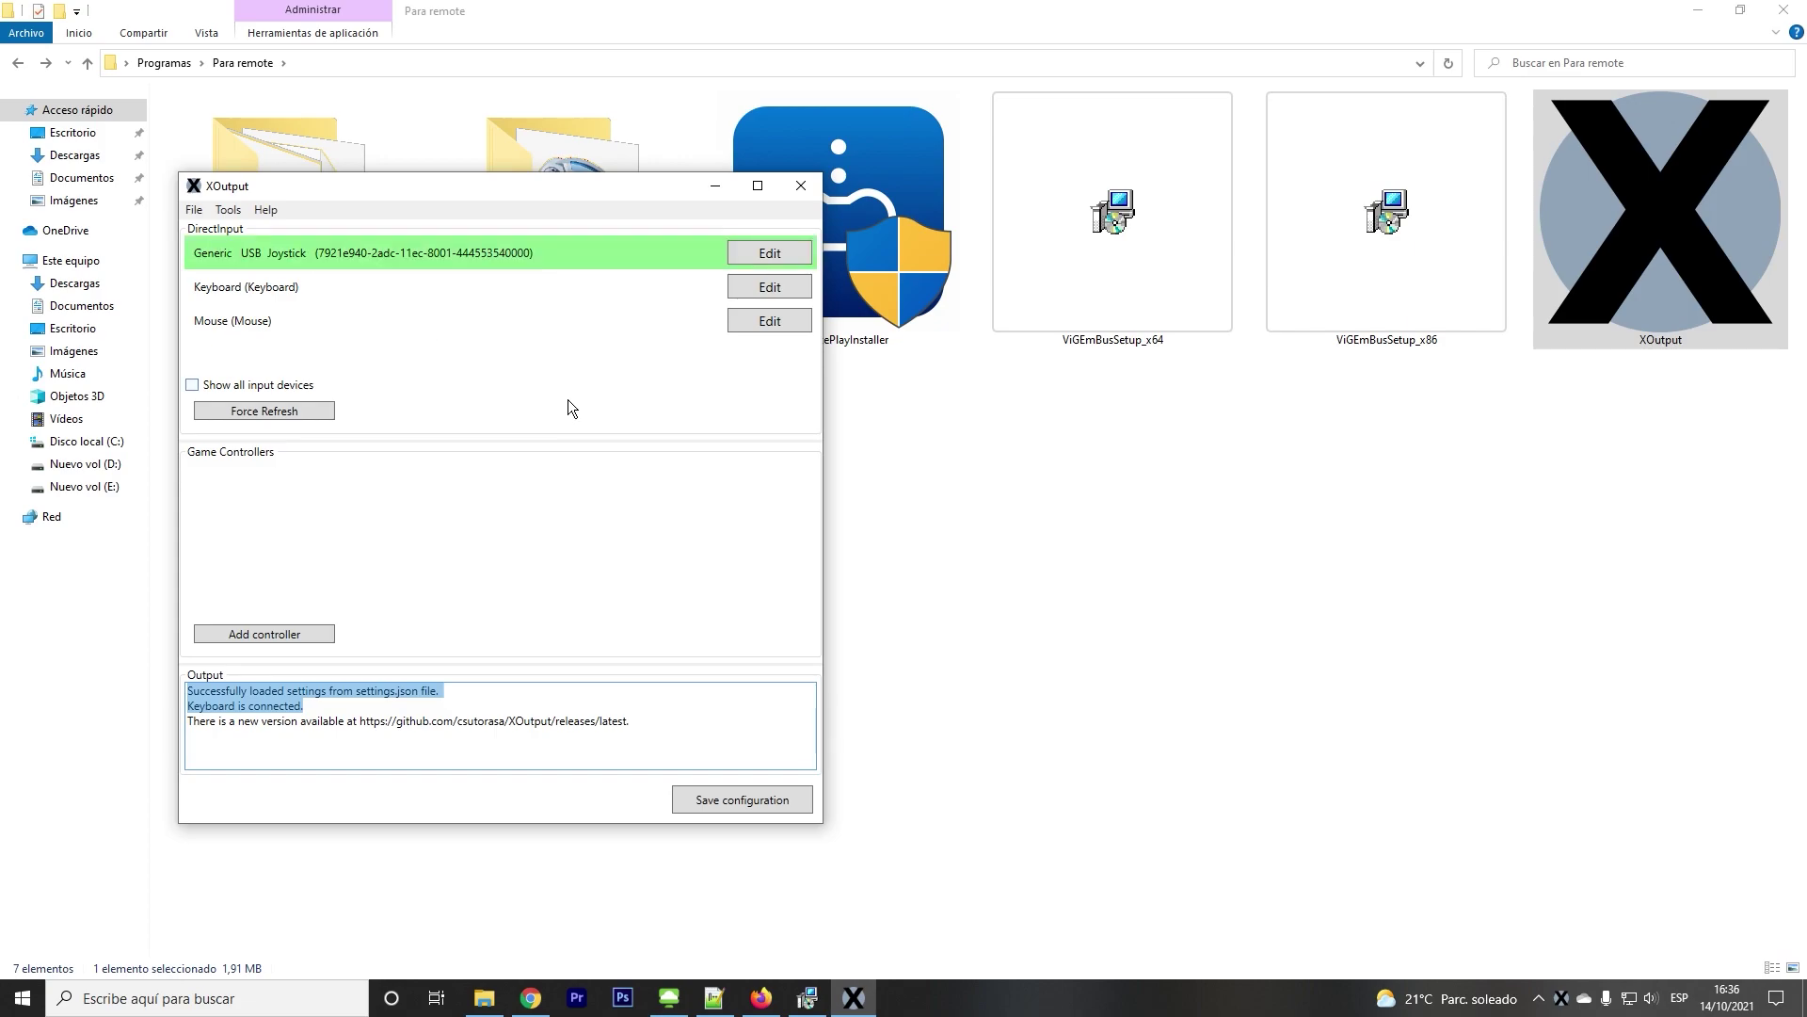
{"action": "left_click", "coordinate": [311, 640]}
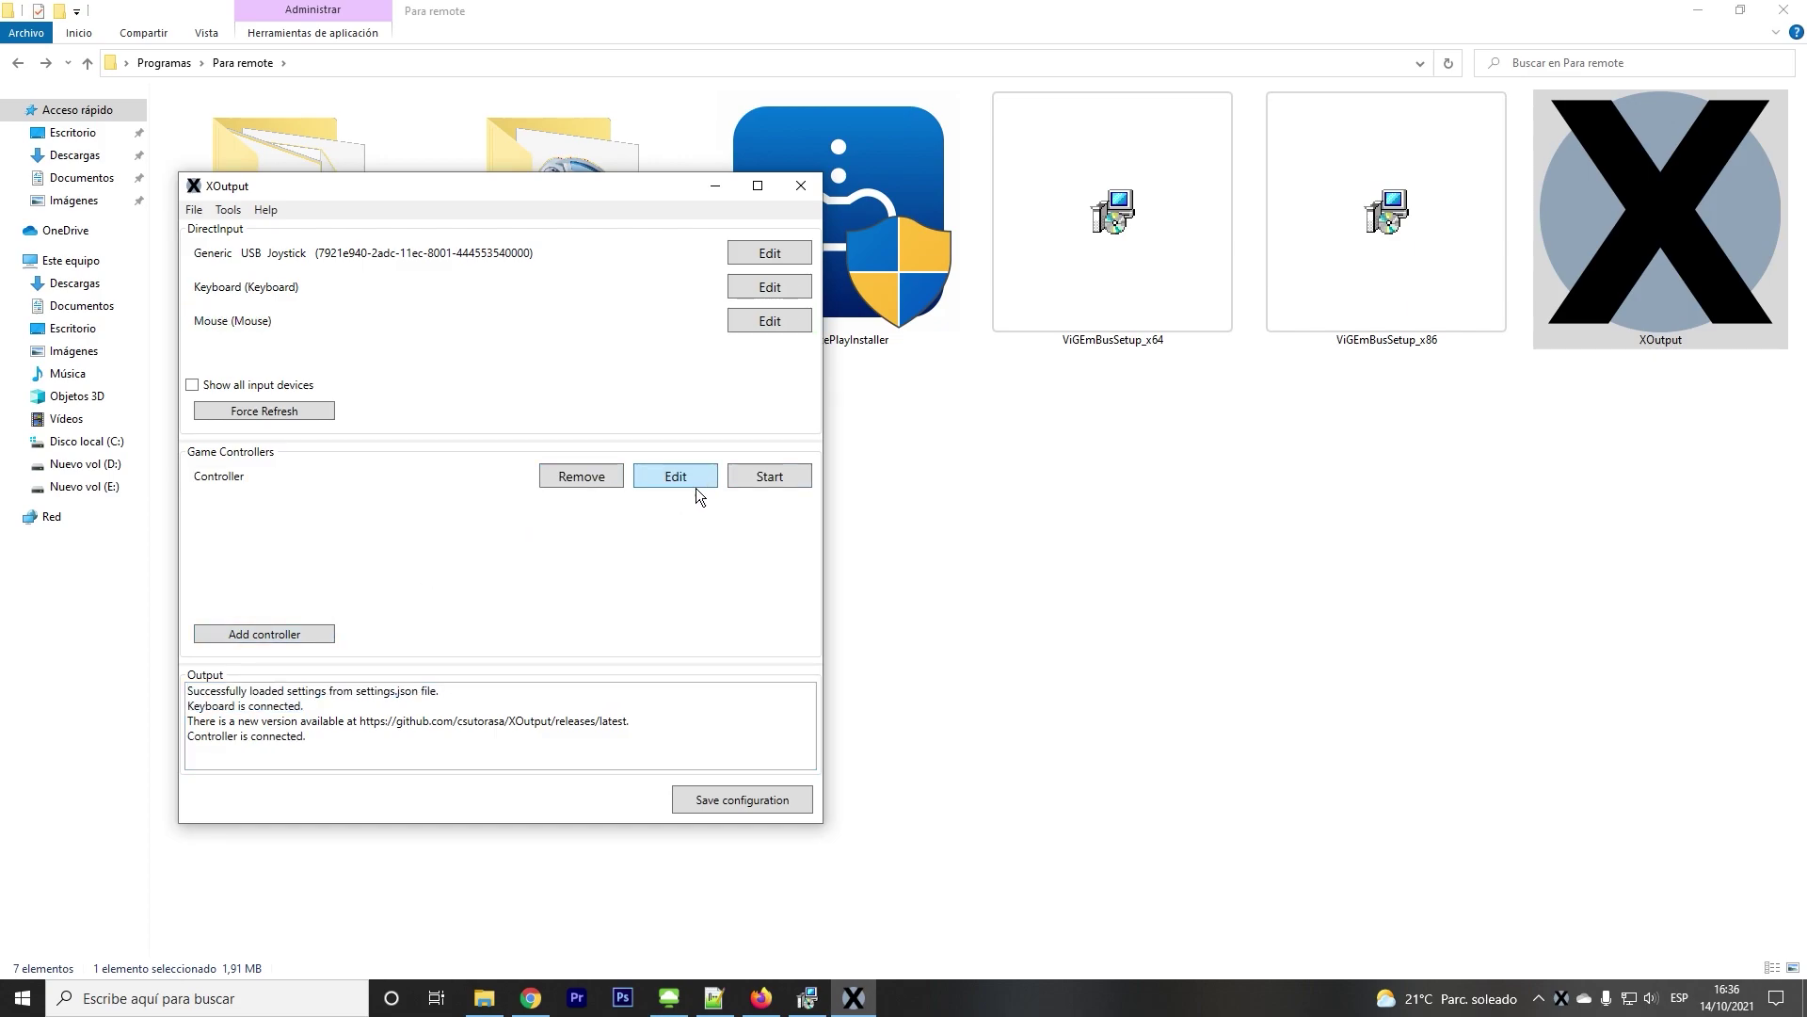
{"action": "left_click", "coordinate": [696, 488]}
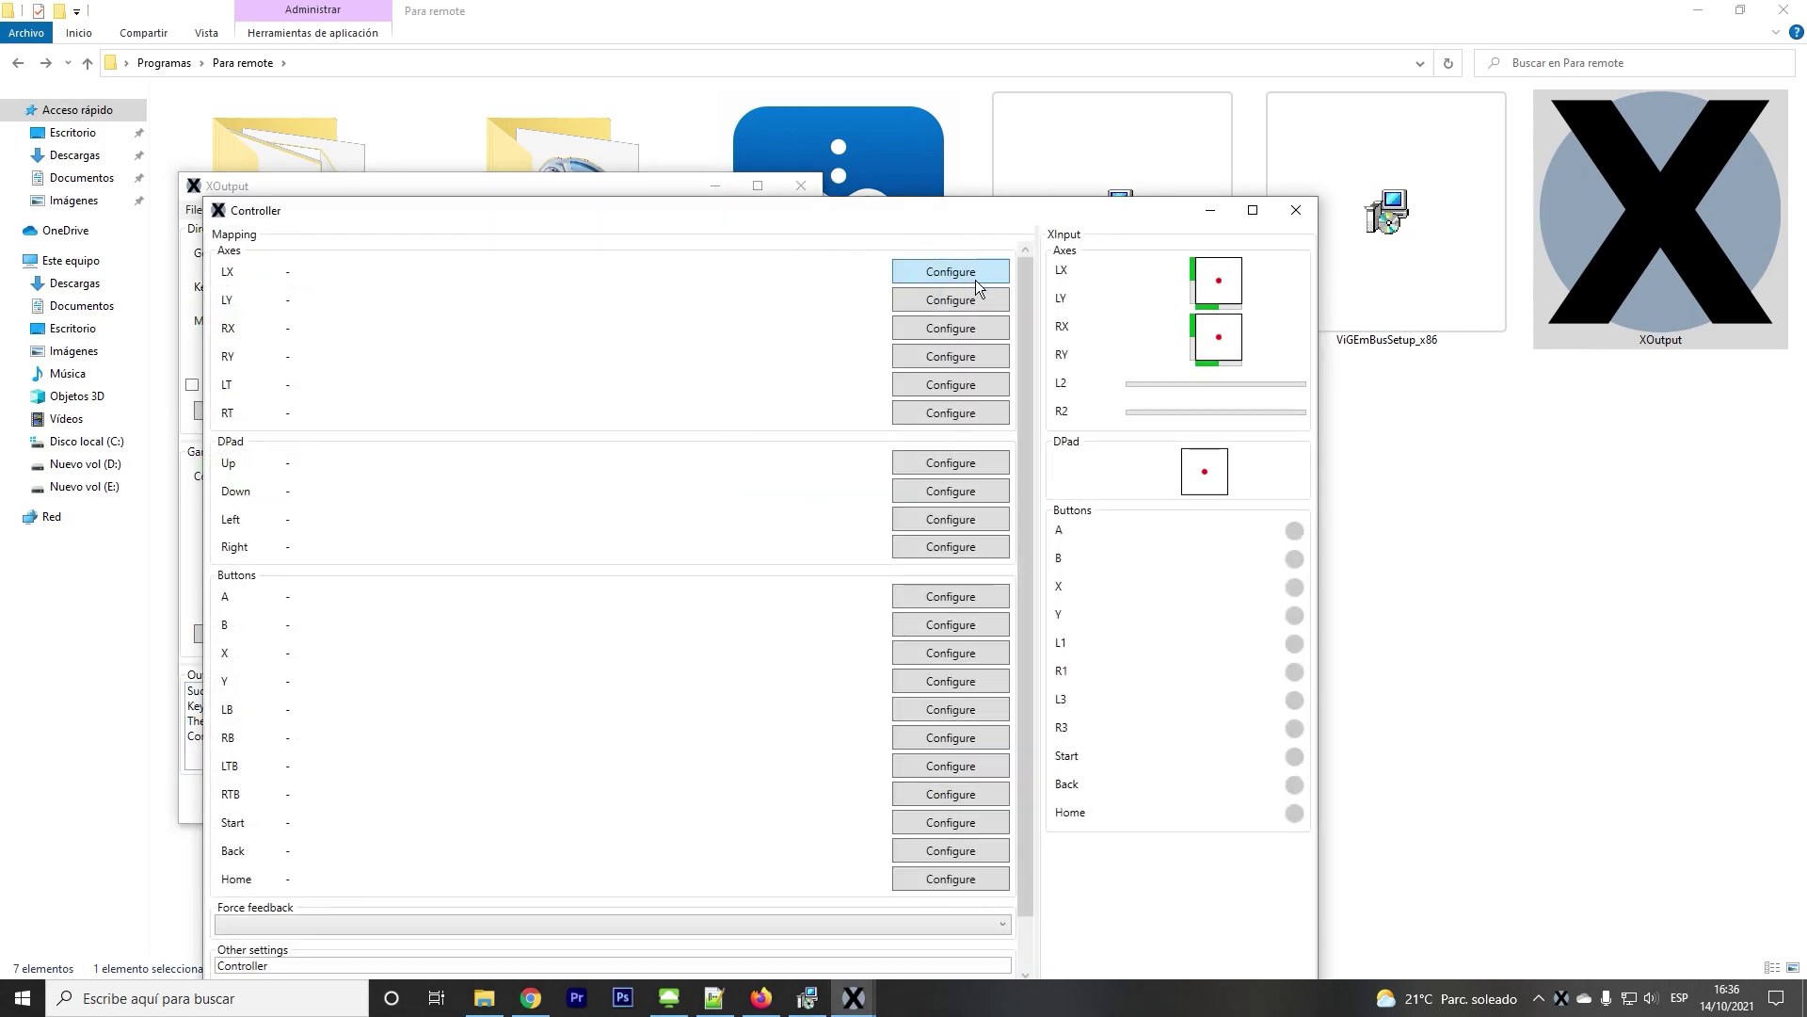
Step: Map LX to the joystick's Eje X and LY to its Eje Y
{"action": "left_click", "coordinate": [976, 280]}
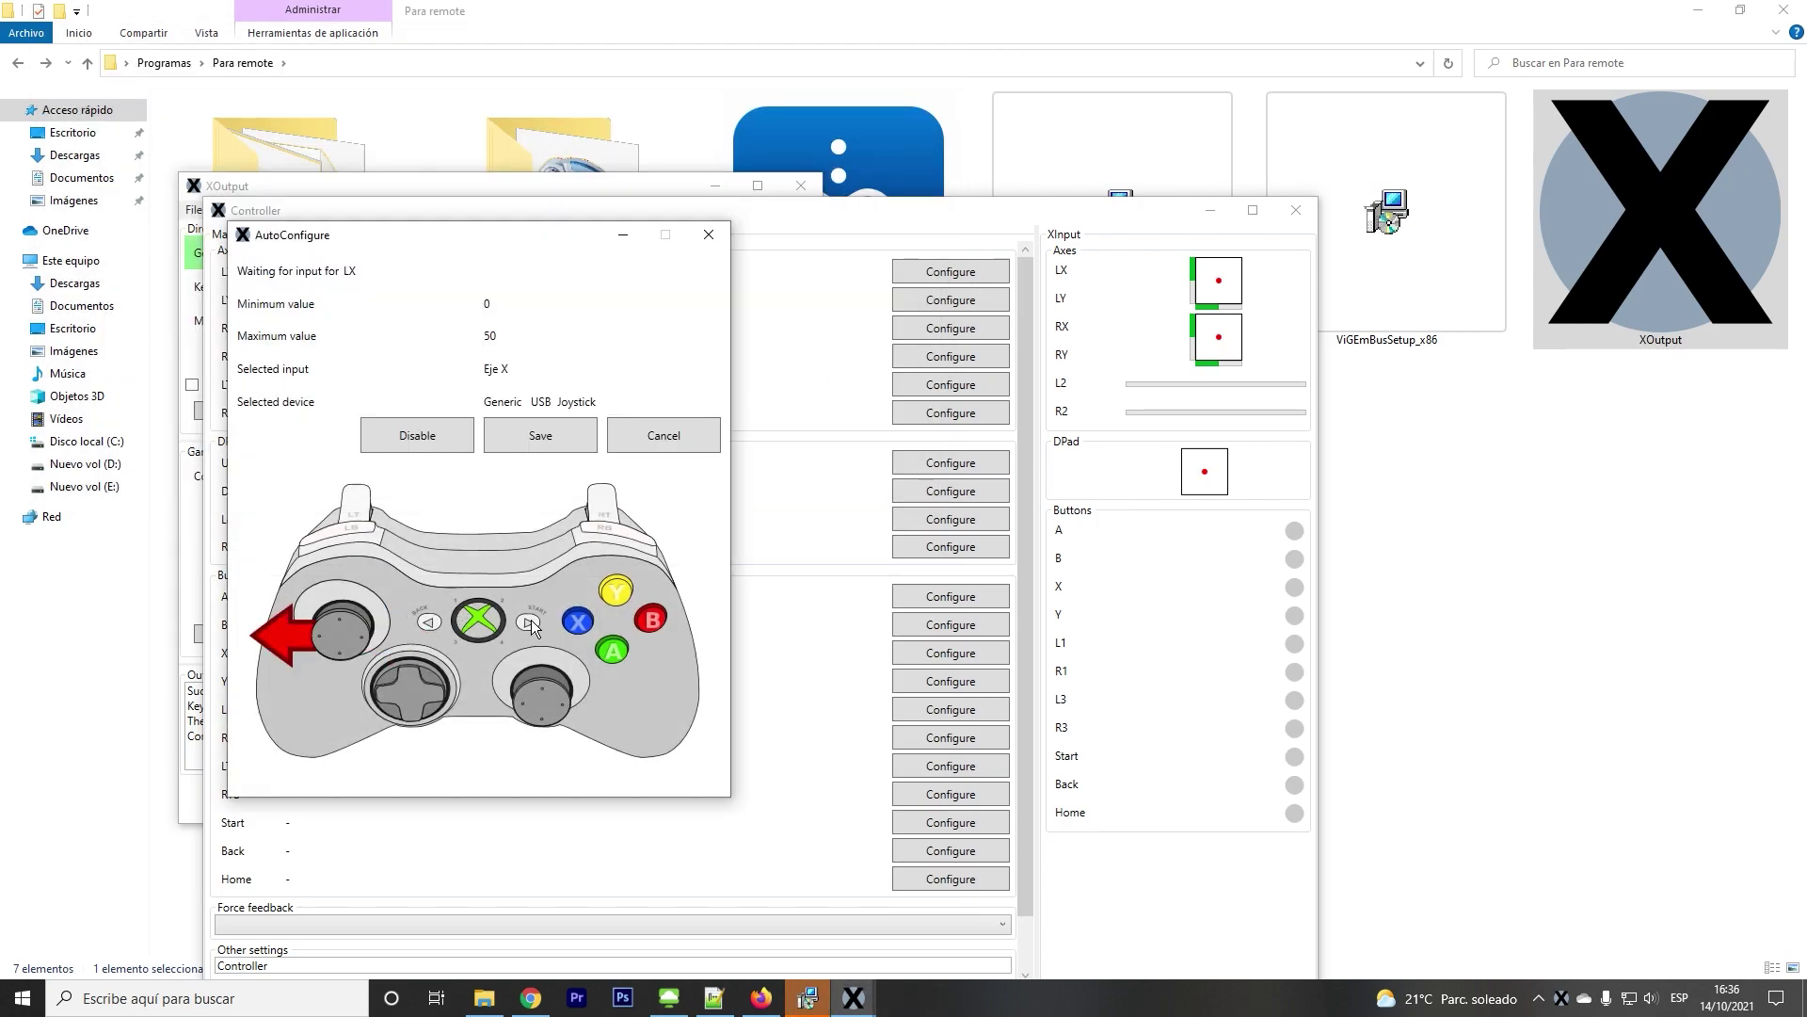
{"action": "left_click", "coordinate": [550, 437]}
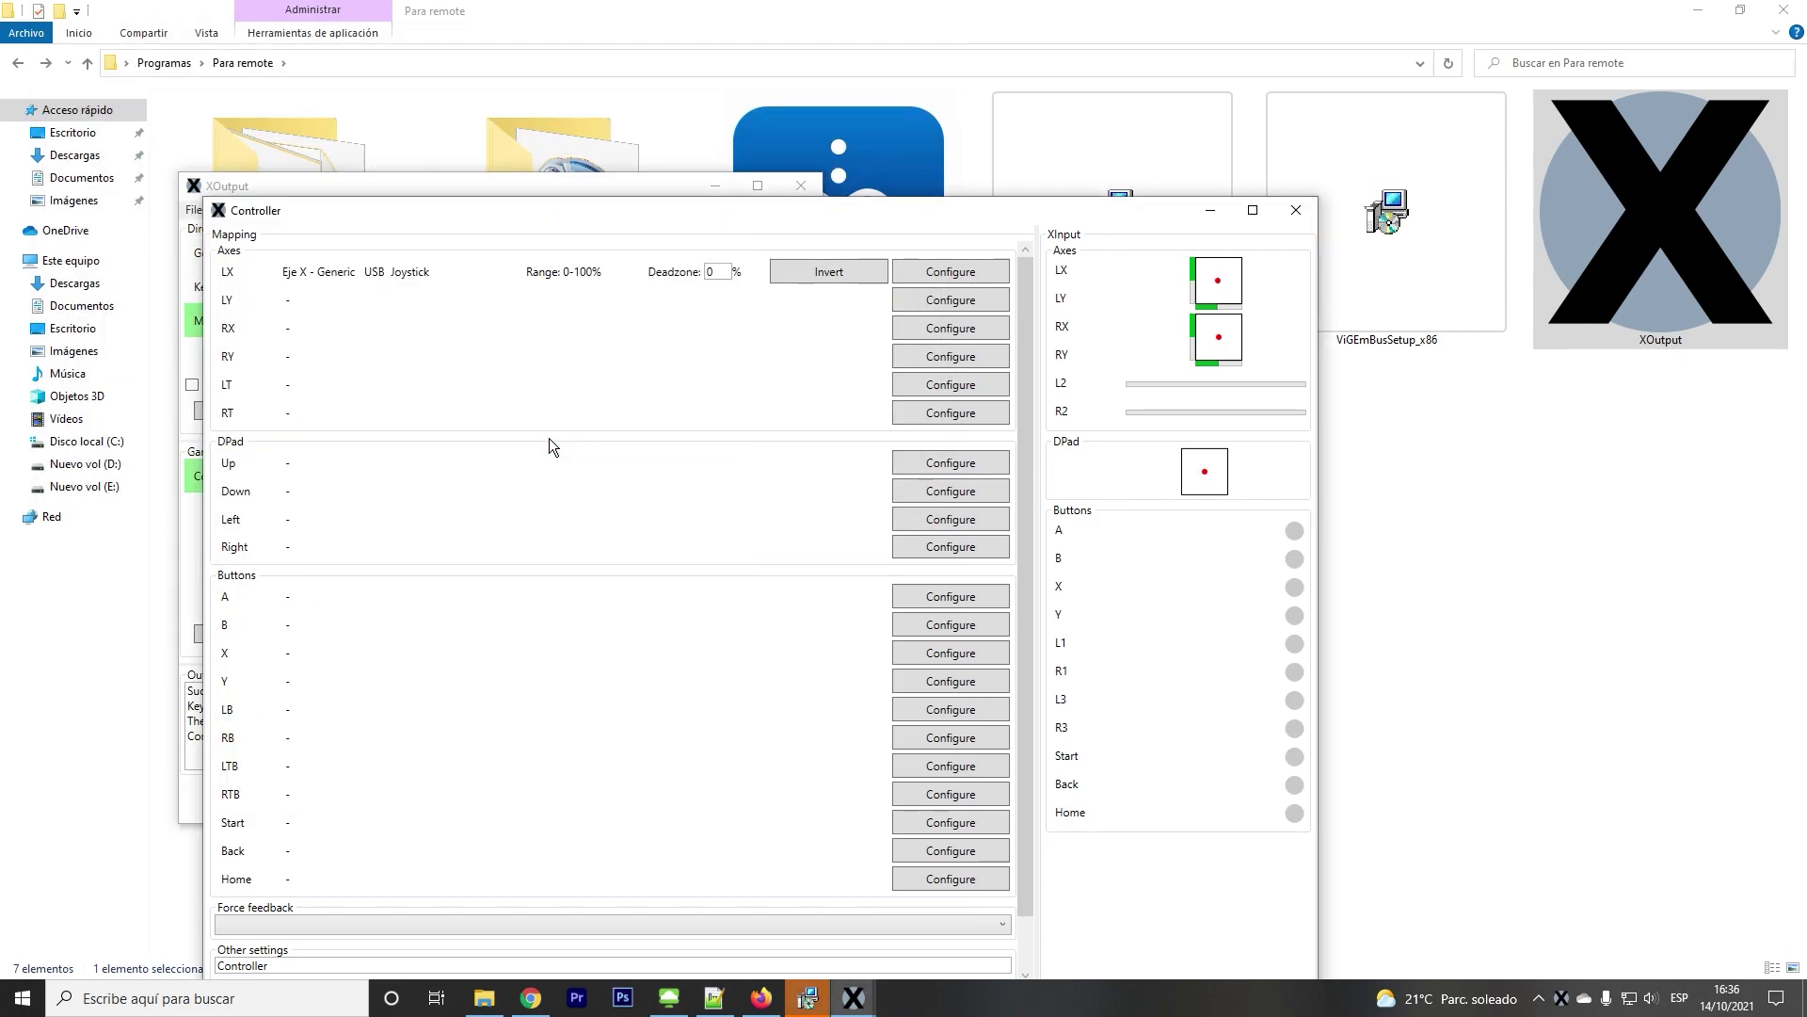
{"action": "left_click", "coordinate": [977, 306]}
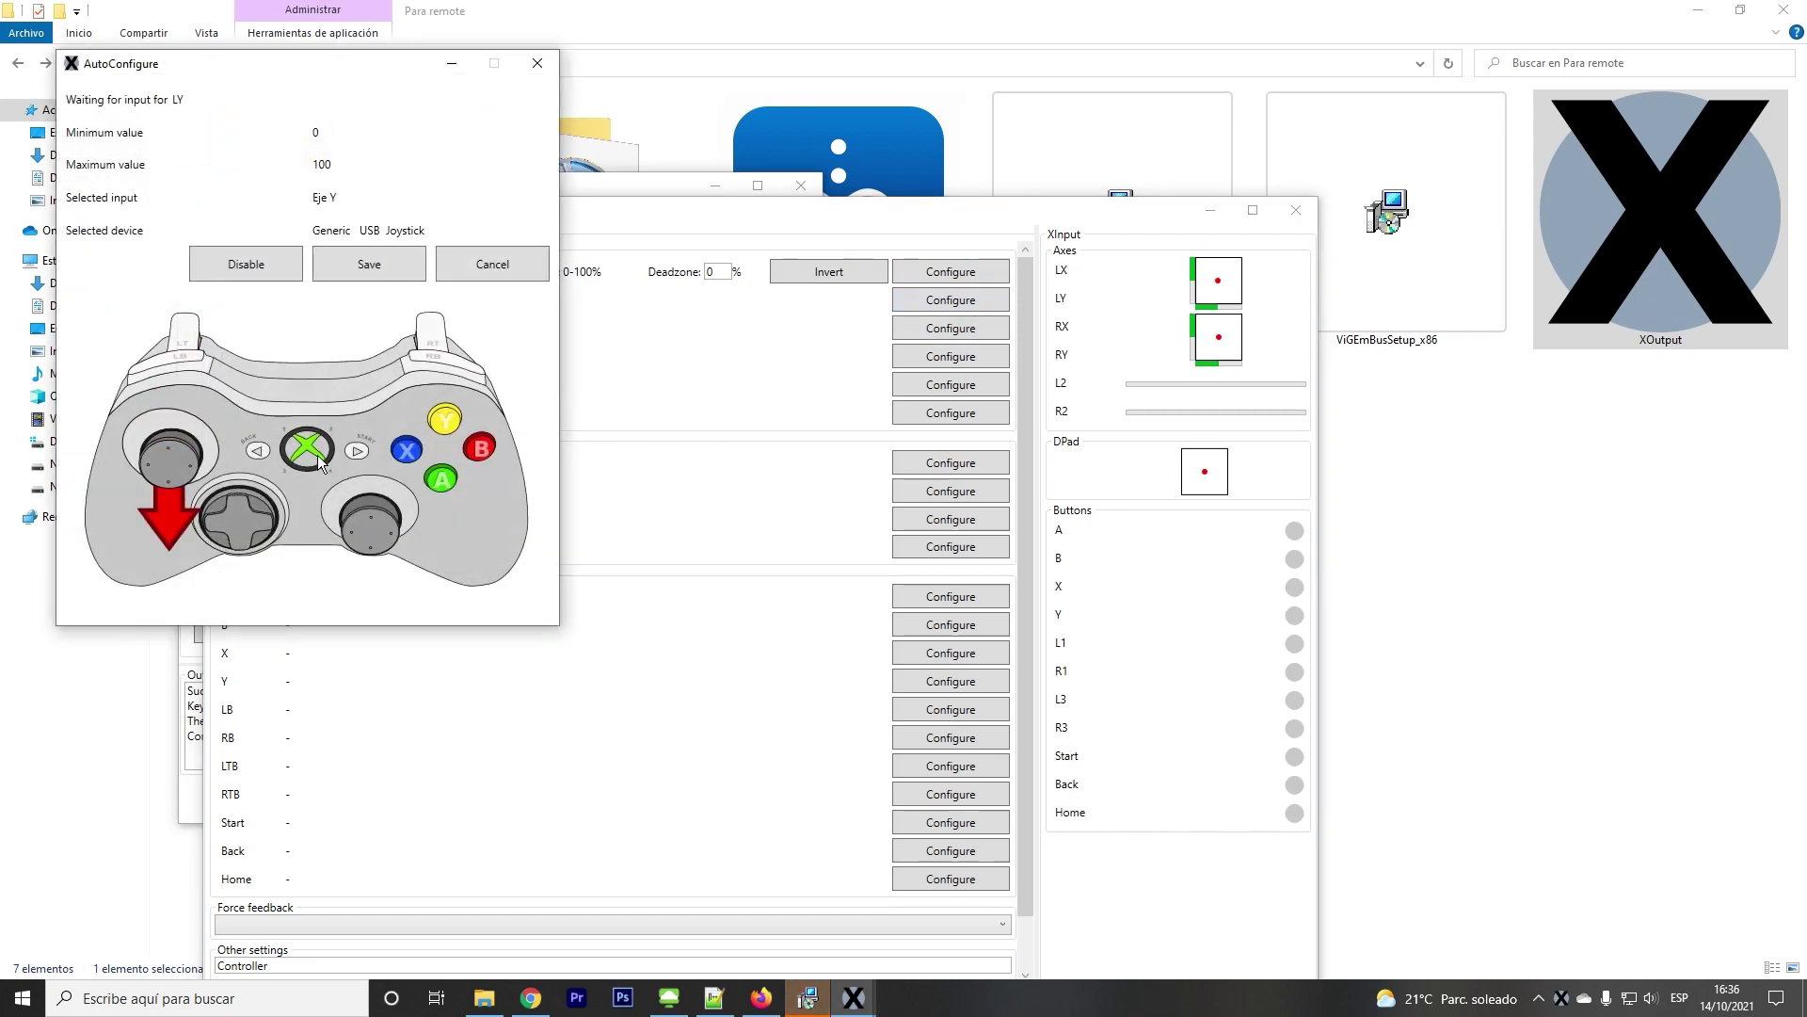
{"action": "left_click", "coordinate": [369, 277]}
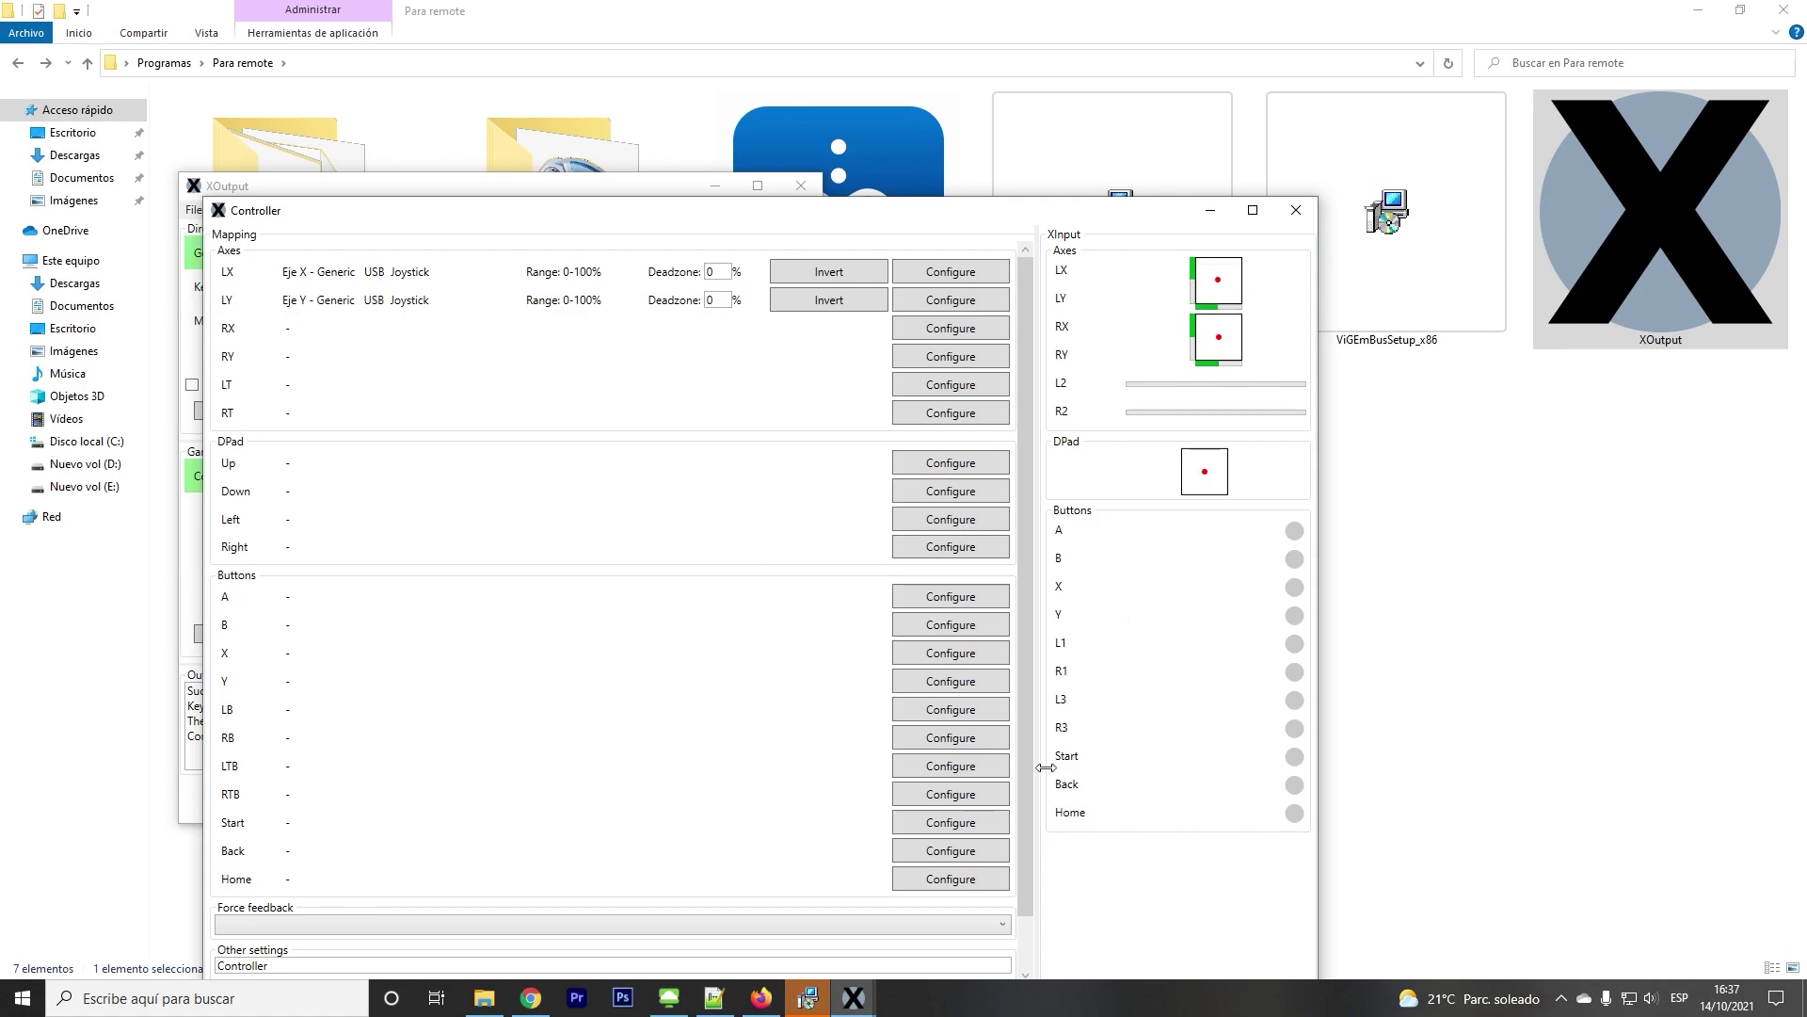
{"action": "left_click", "coordinate": [828, 1010]}
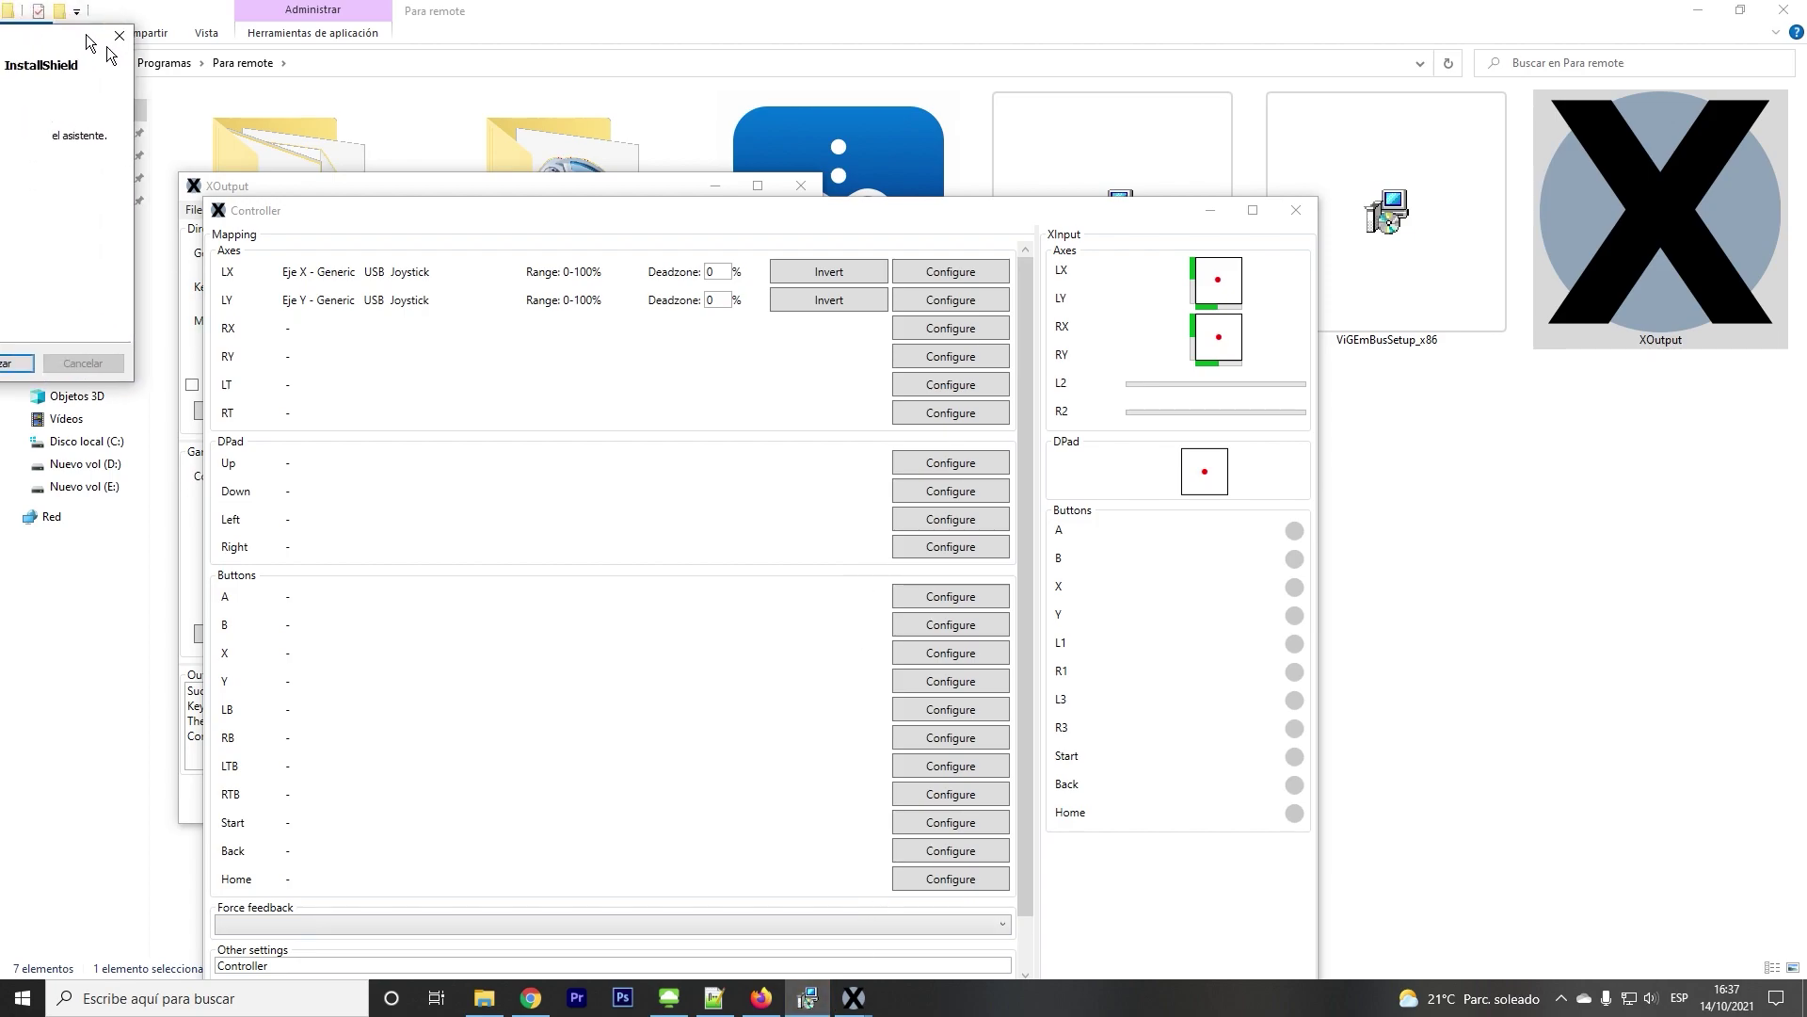
Step: Finish PS Remote Play setup without launching the app and decline the restart
{"action": "left_click", "coordinate": [552, 328]}
{"action": "left_click", "coordinate": [664, 490]}
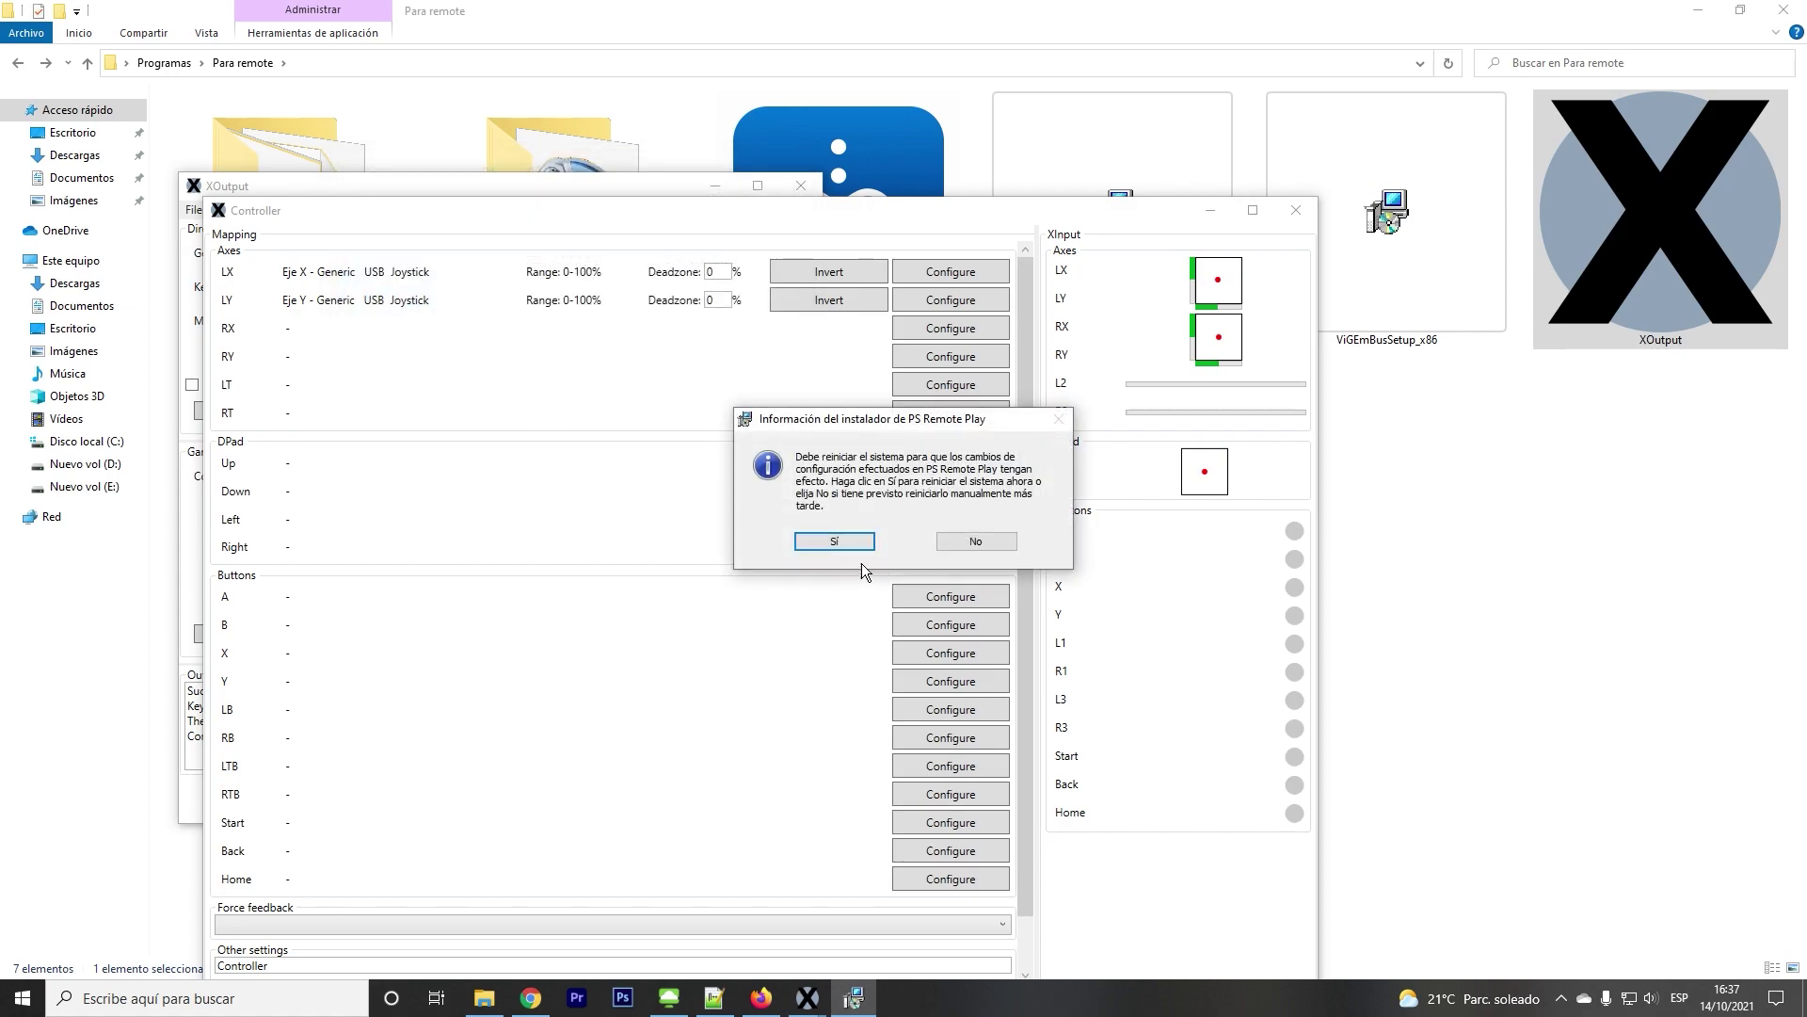
{"action": "left_click", "coordinate": [992, 548]}
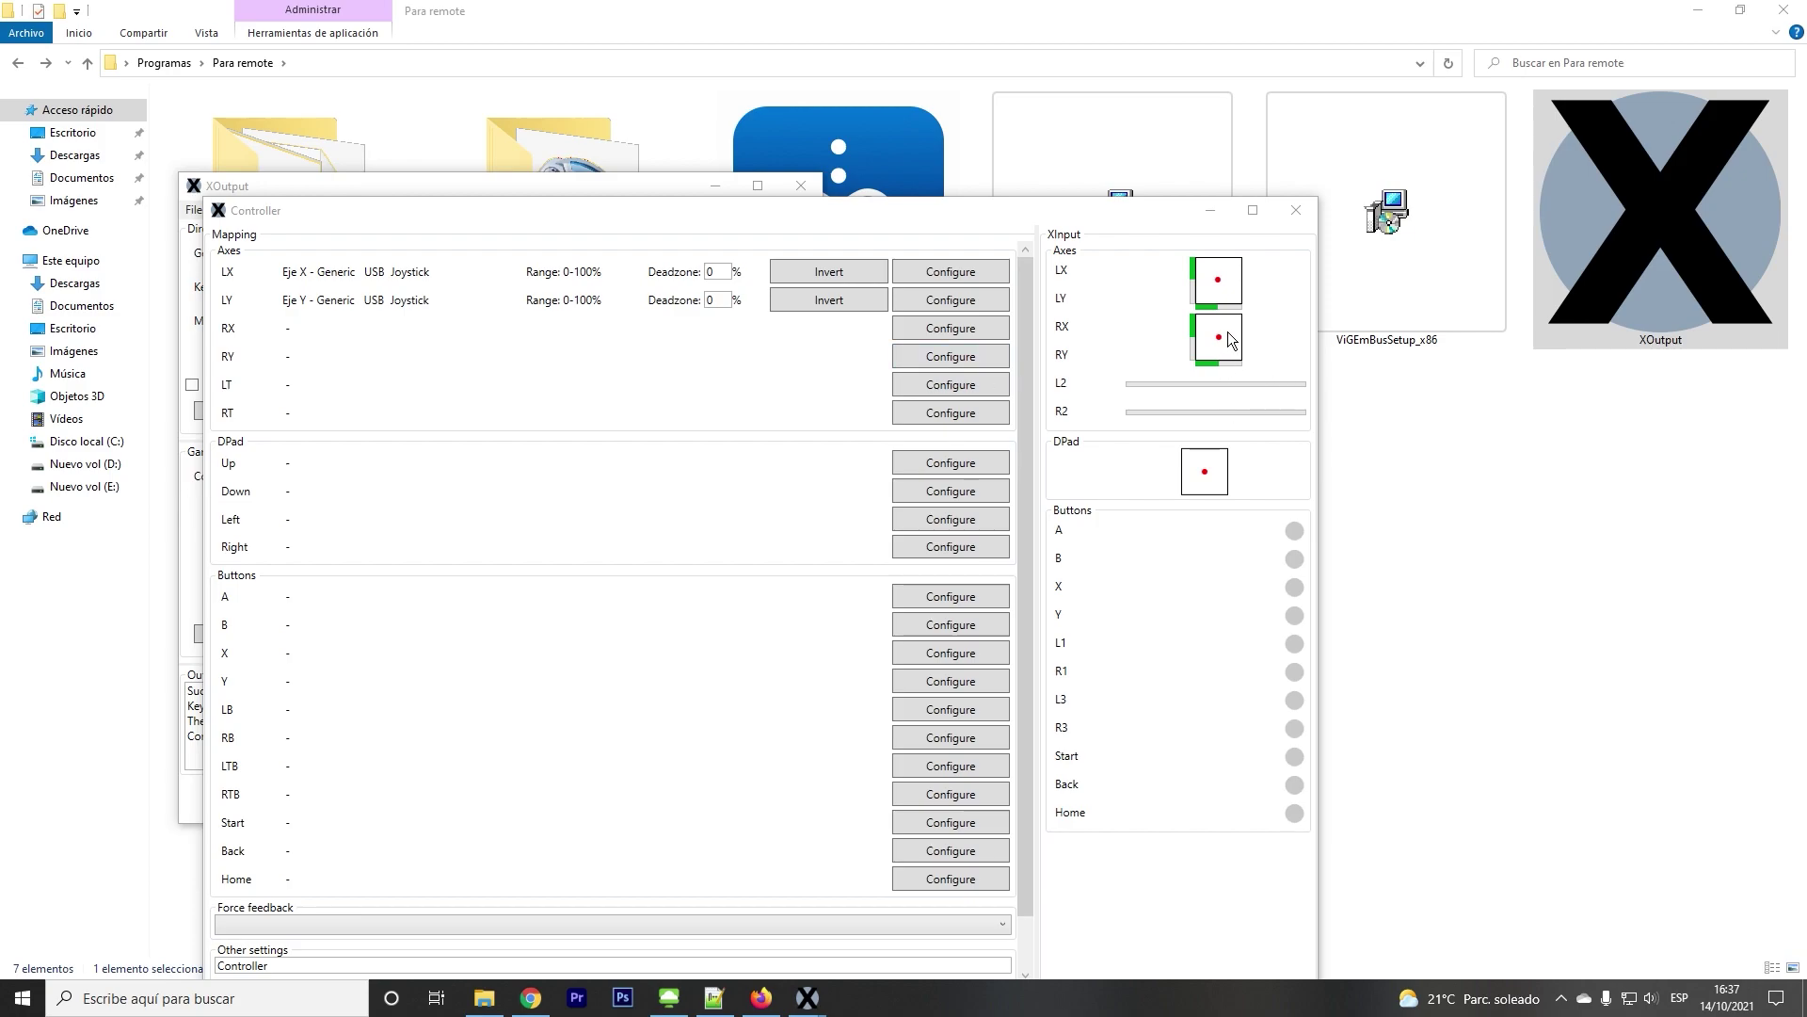
{"action": "left_click", "coordinate": [929, 386]}
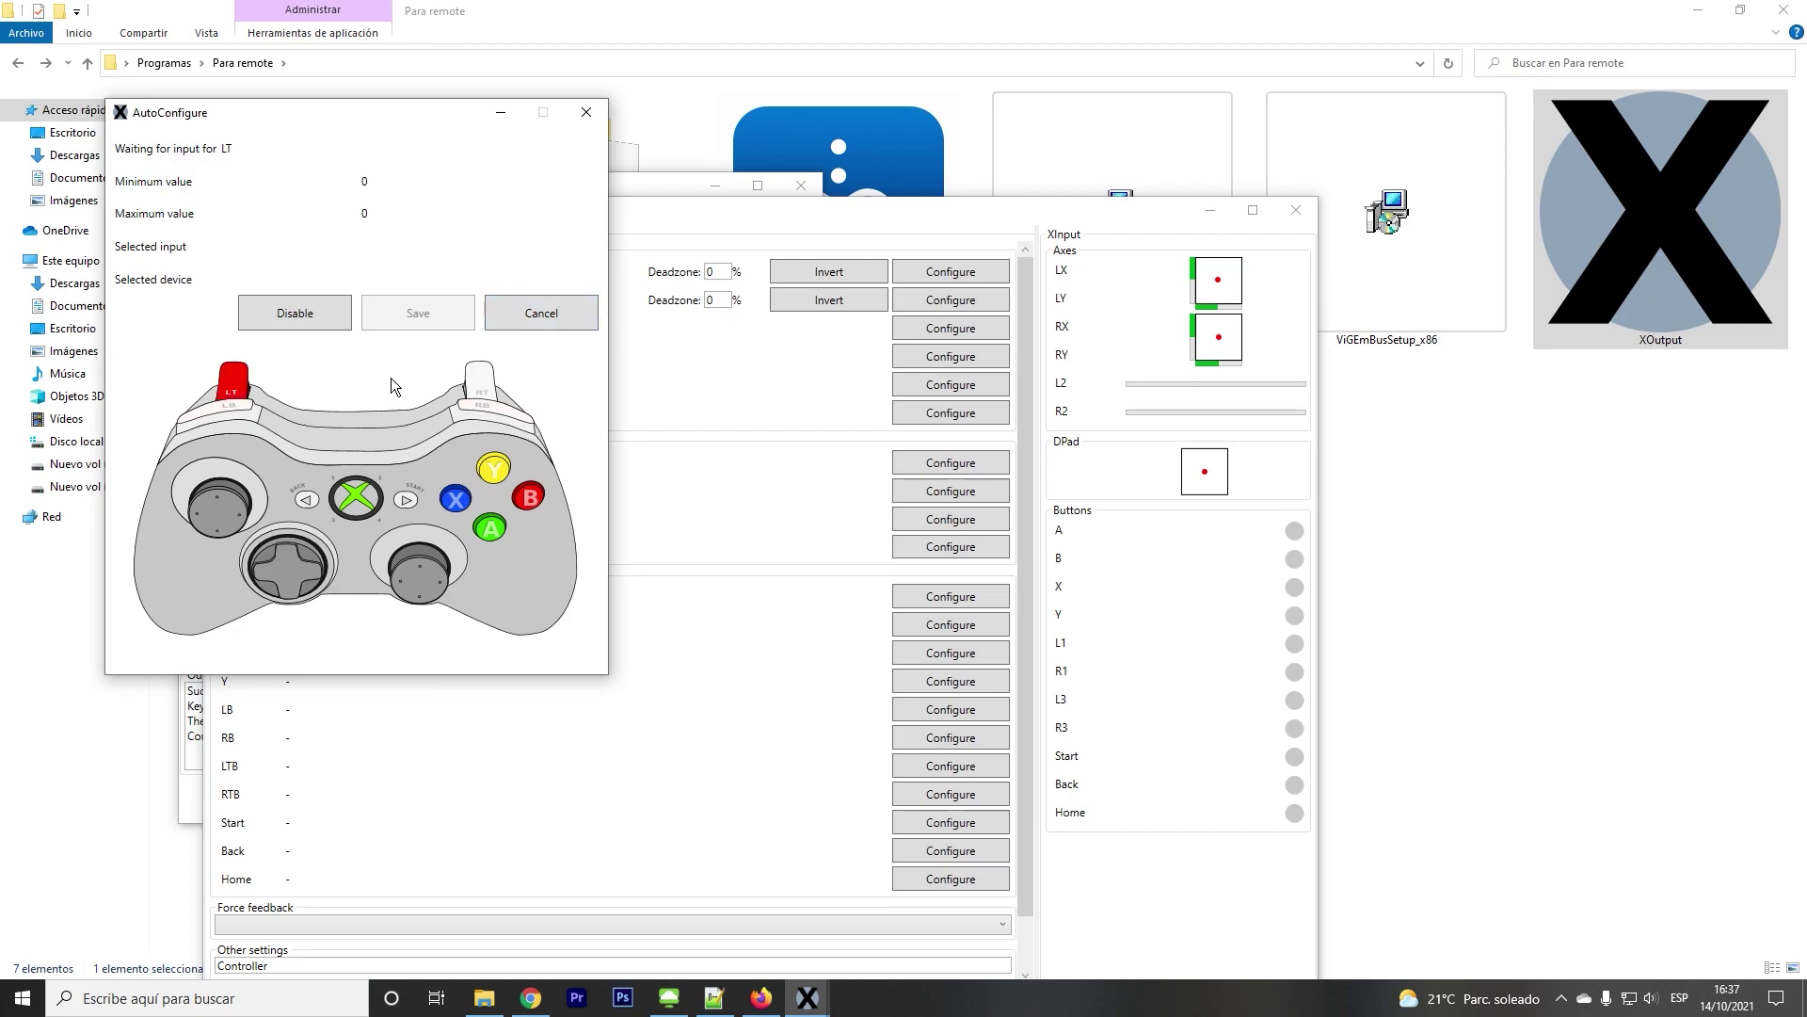
Step: Map LT to joystick Button 6 and RT to Button 5
{"action": "left_click", "coordinate": [427, 324]}
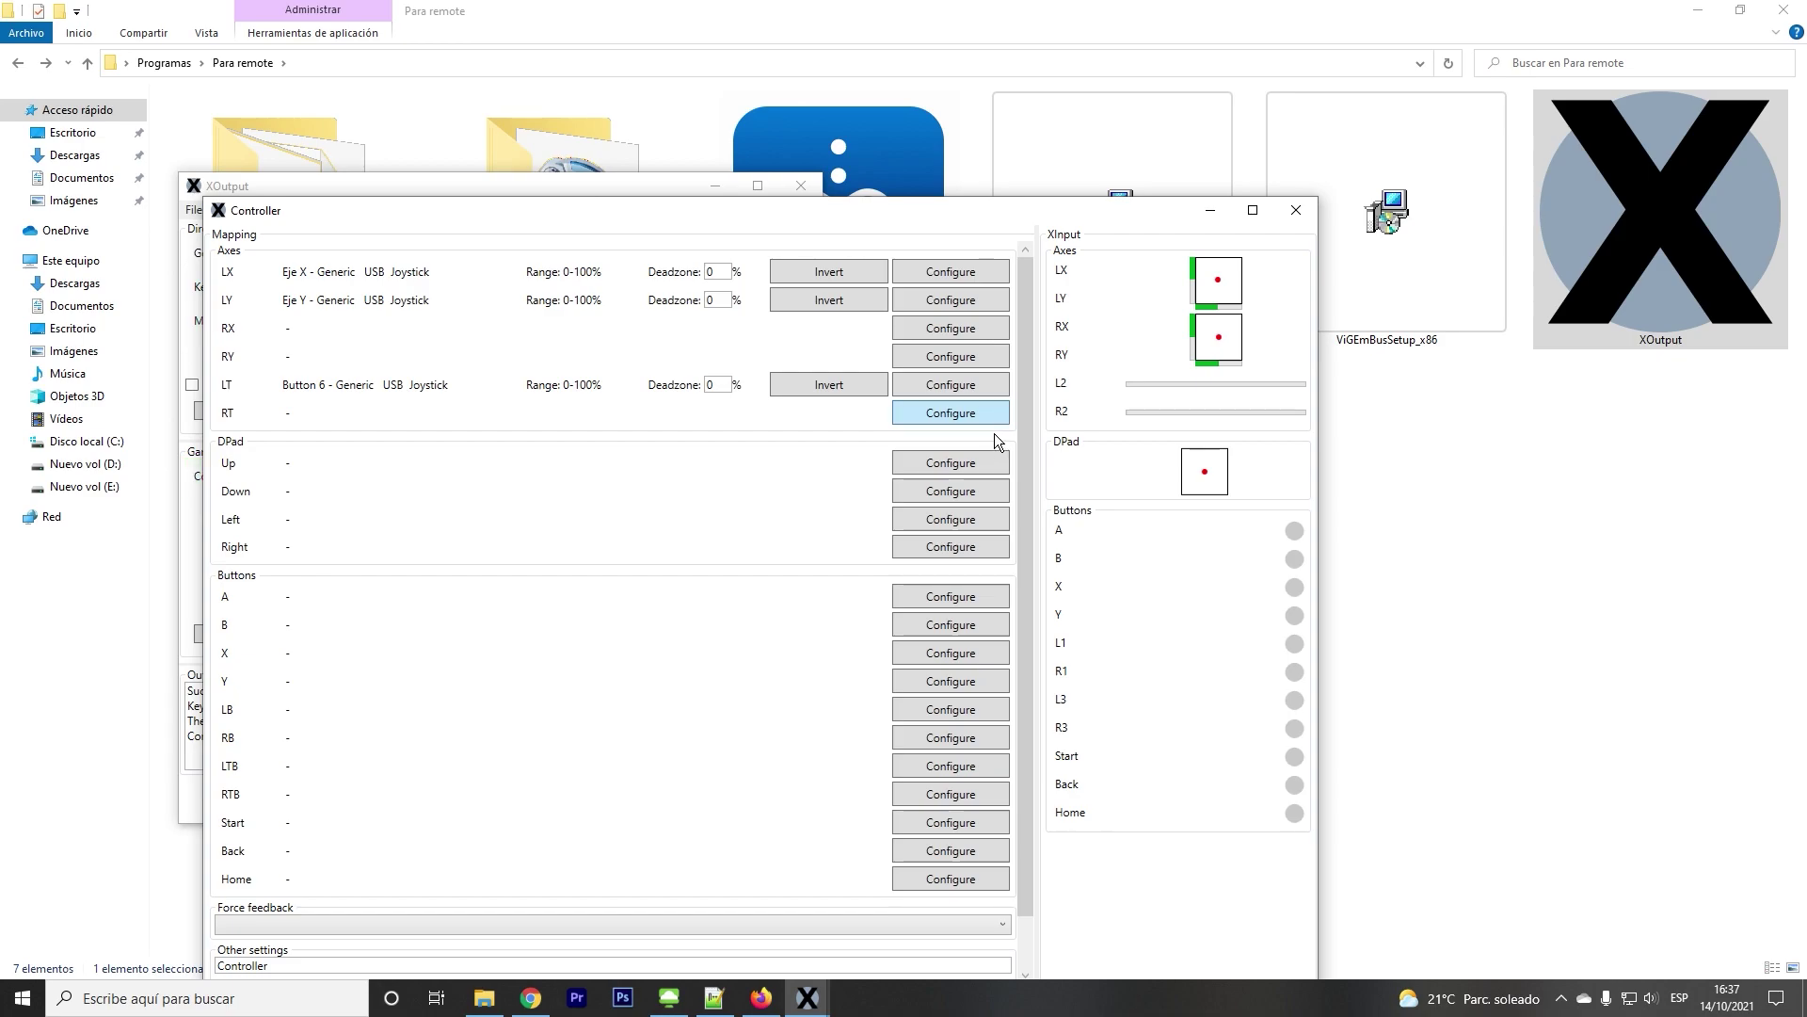
{"action": "left_click", "coordinate": [992, 429]}
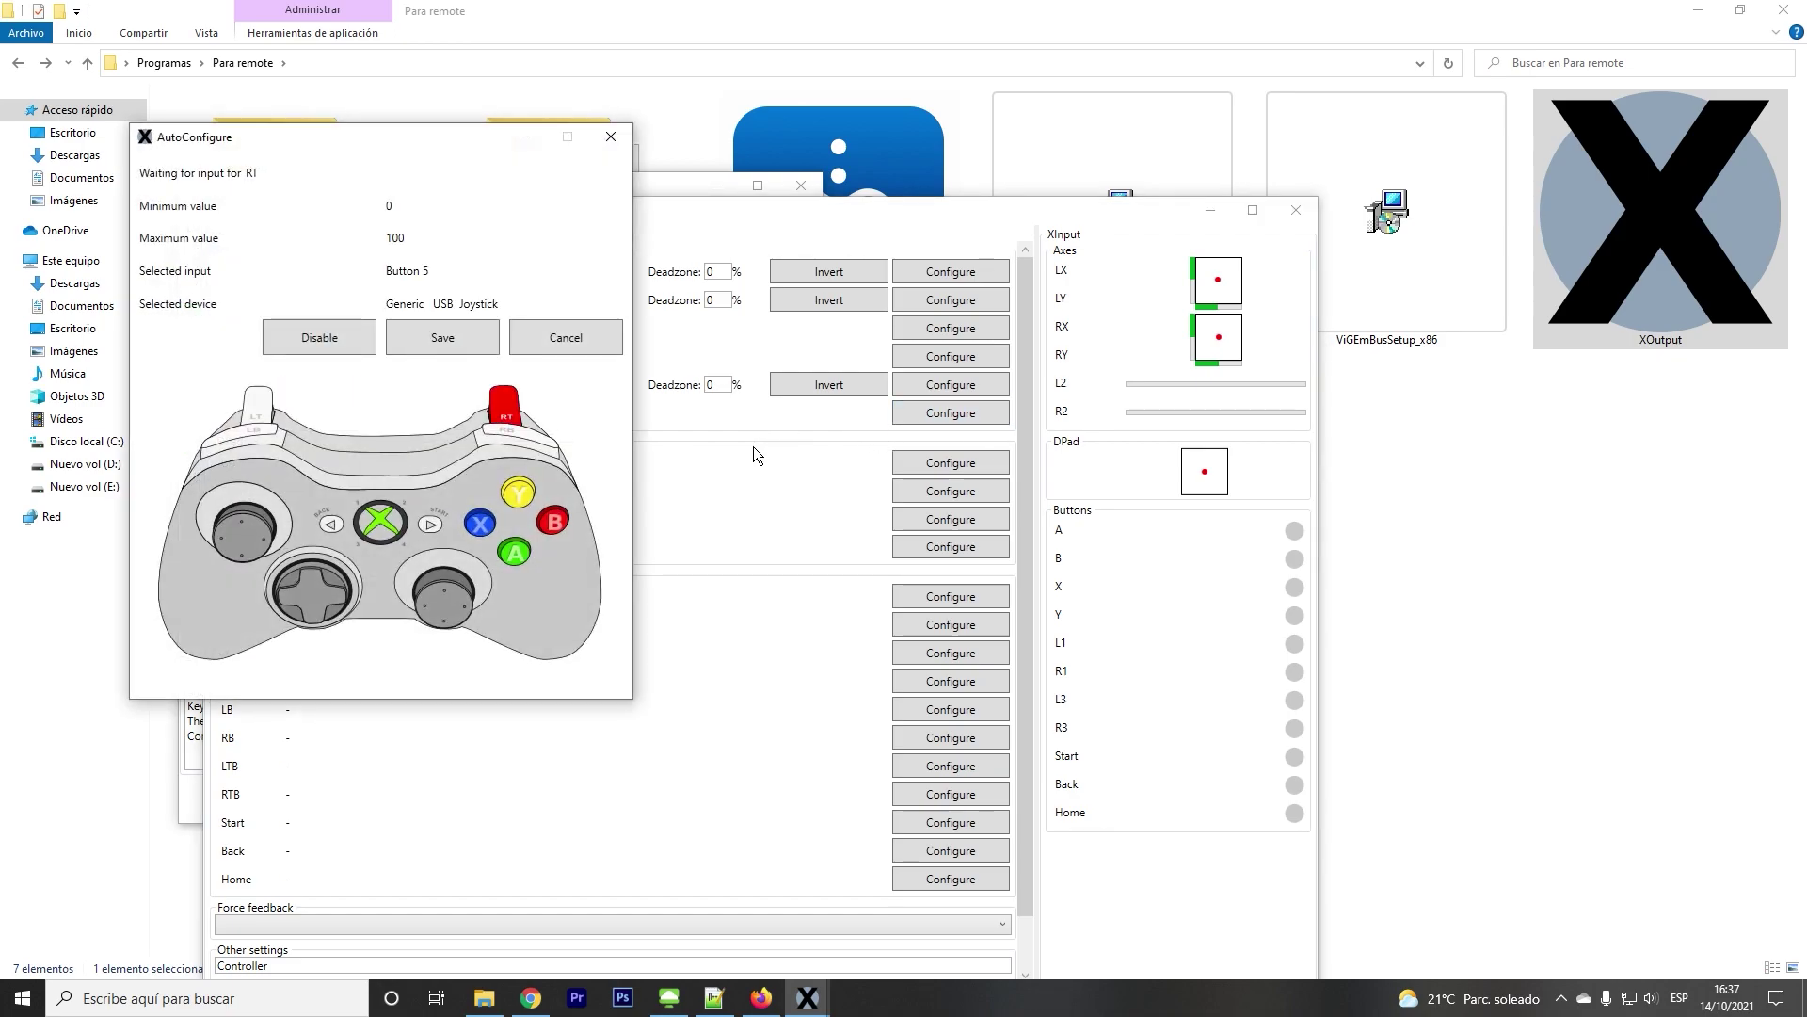
{"action": "left_click", "coordinate": [452, 348]}
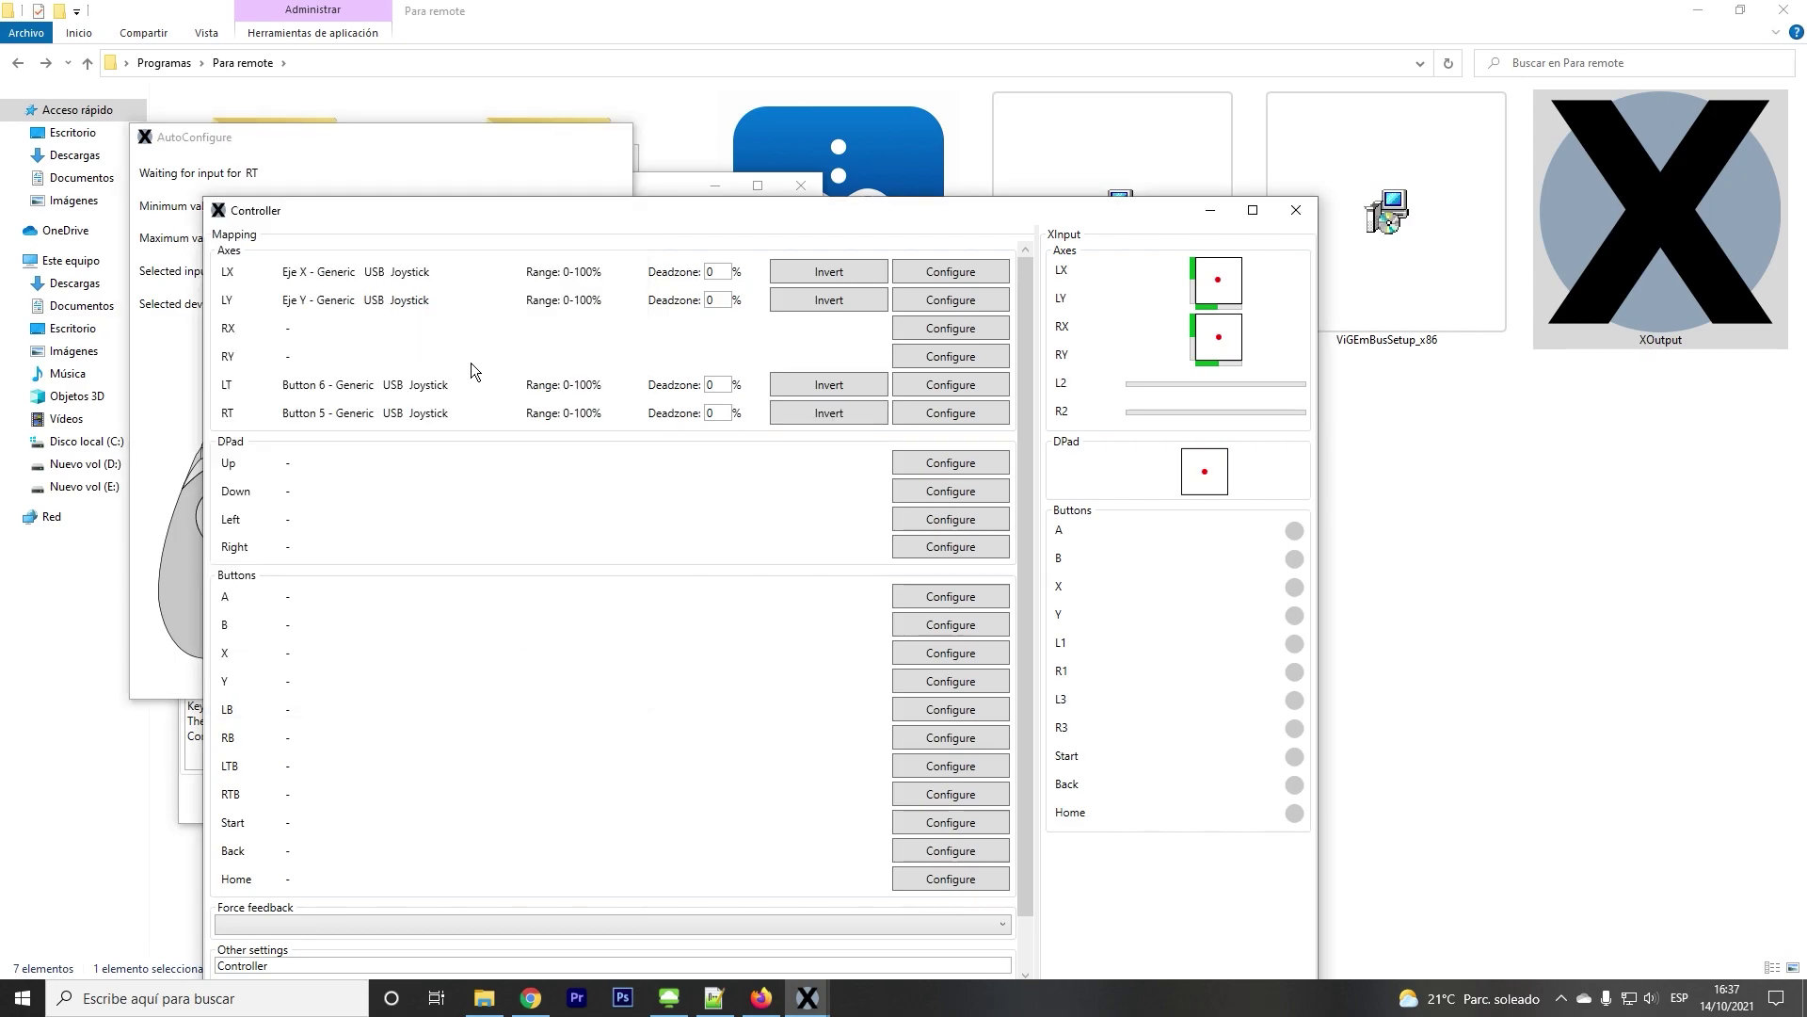
Step: Map D-pad Up and Down to Eje Y, and Left and Right to Eje X
{"action": "left_click", "coordinate": [957, 473]}
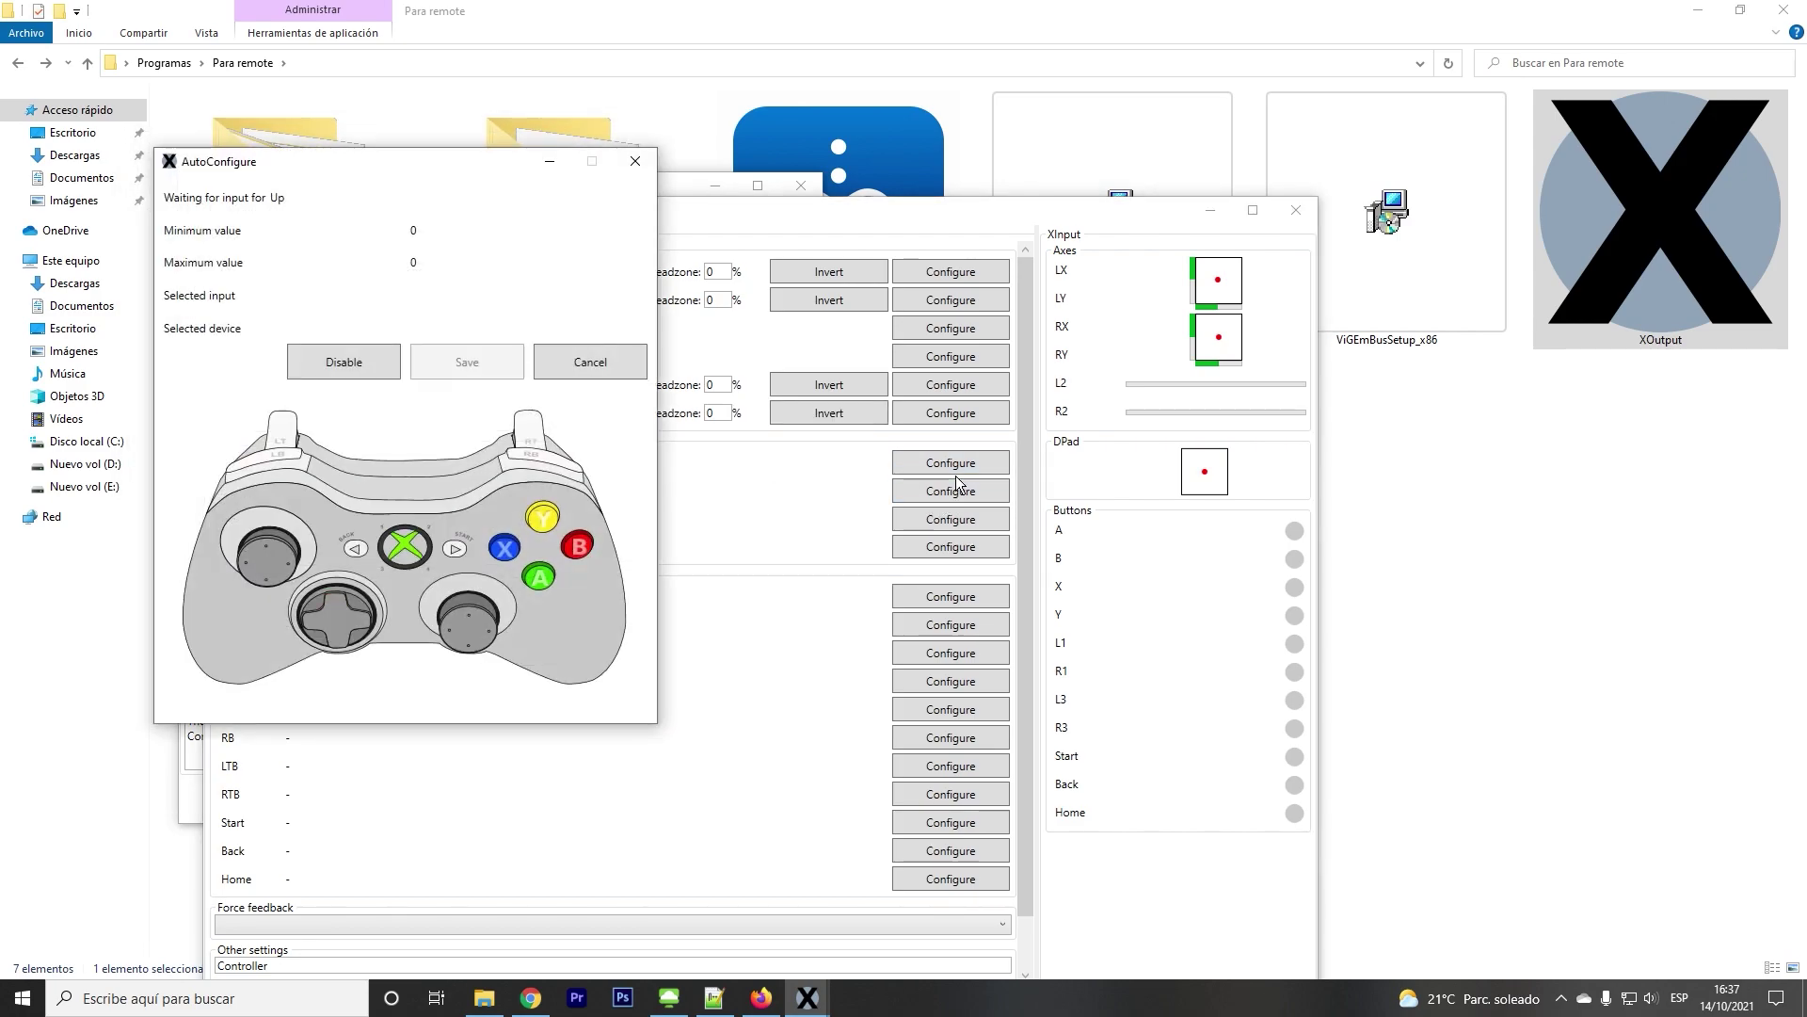
{"action": "left_click", "coordinate": [488, 369]}
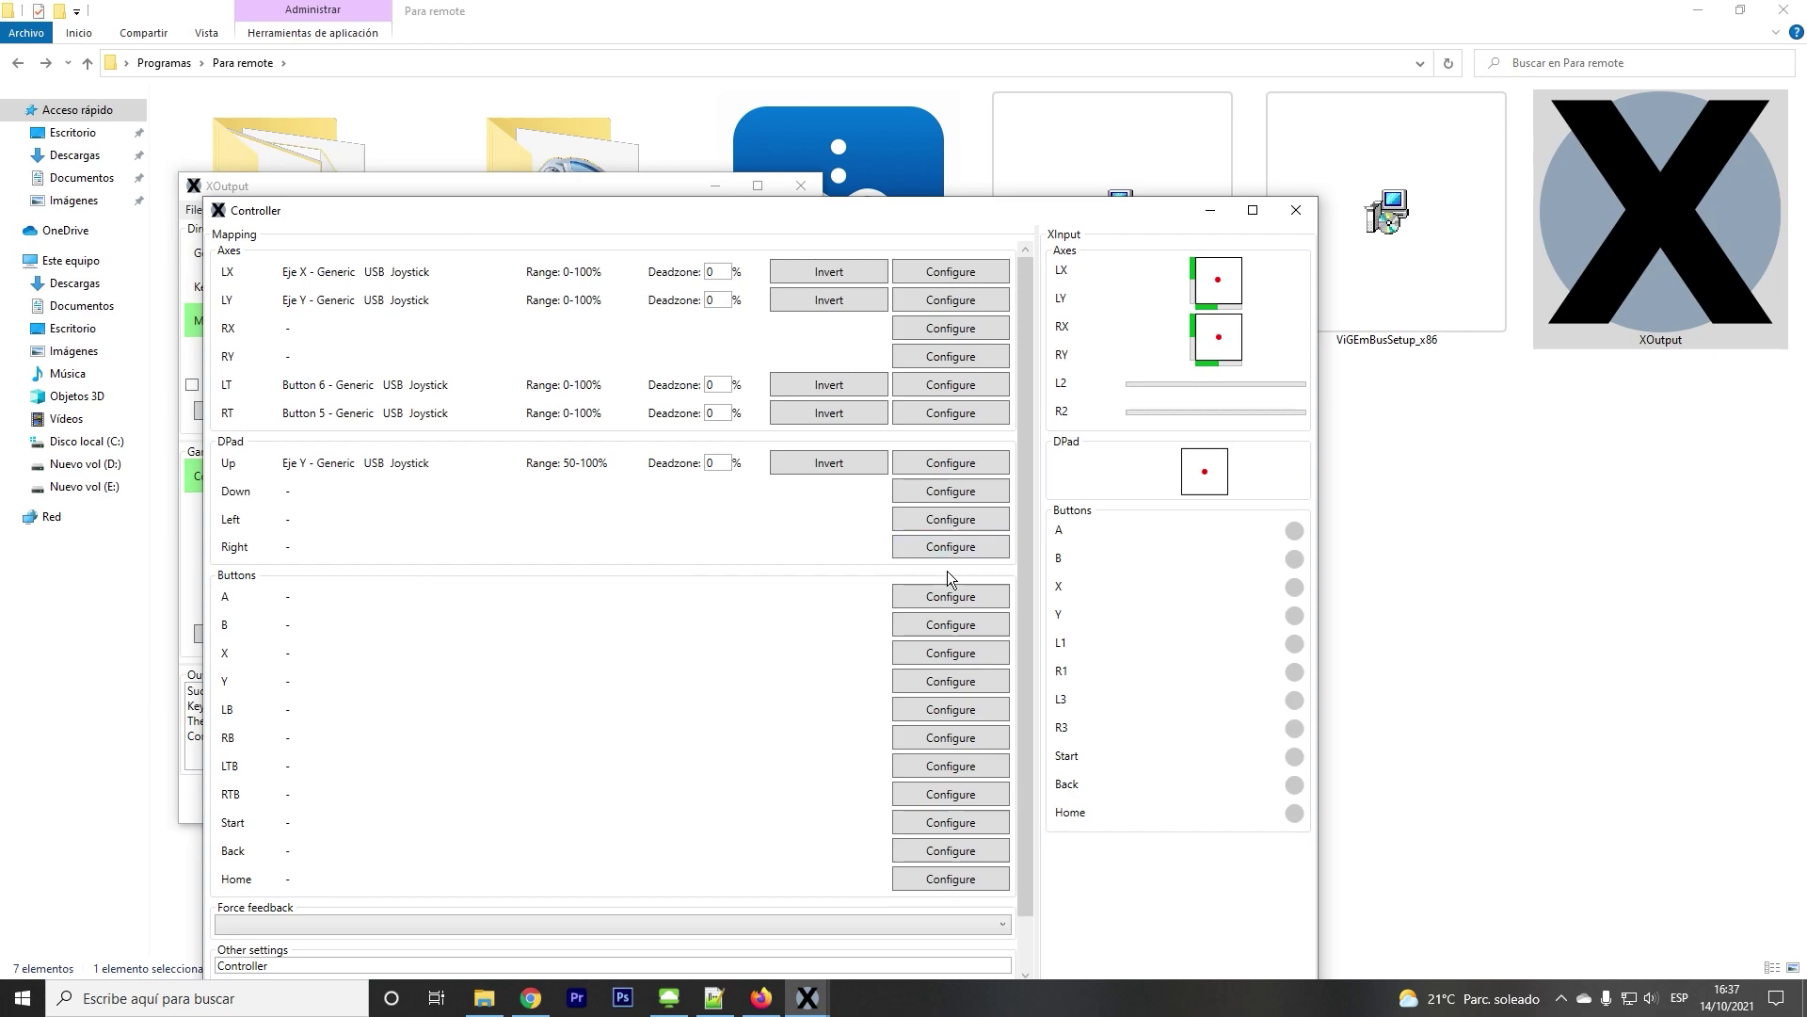
{"action": "left_click", "coordinate": [966, 498]}
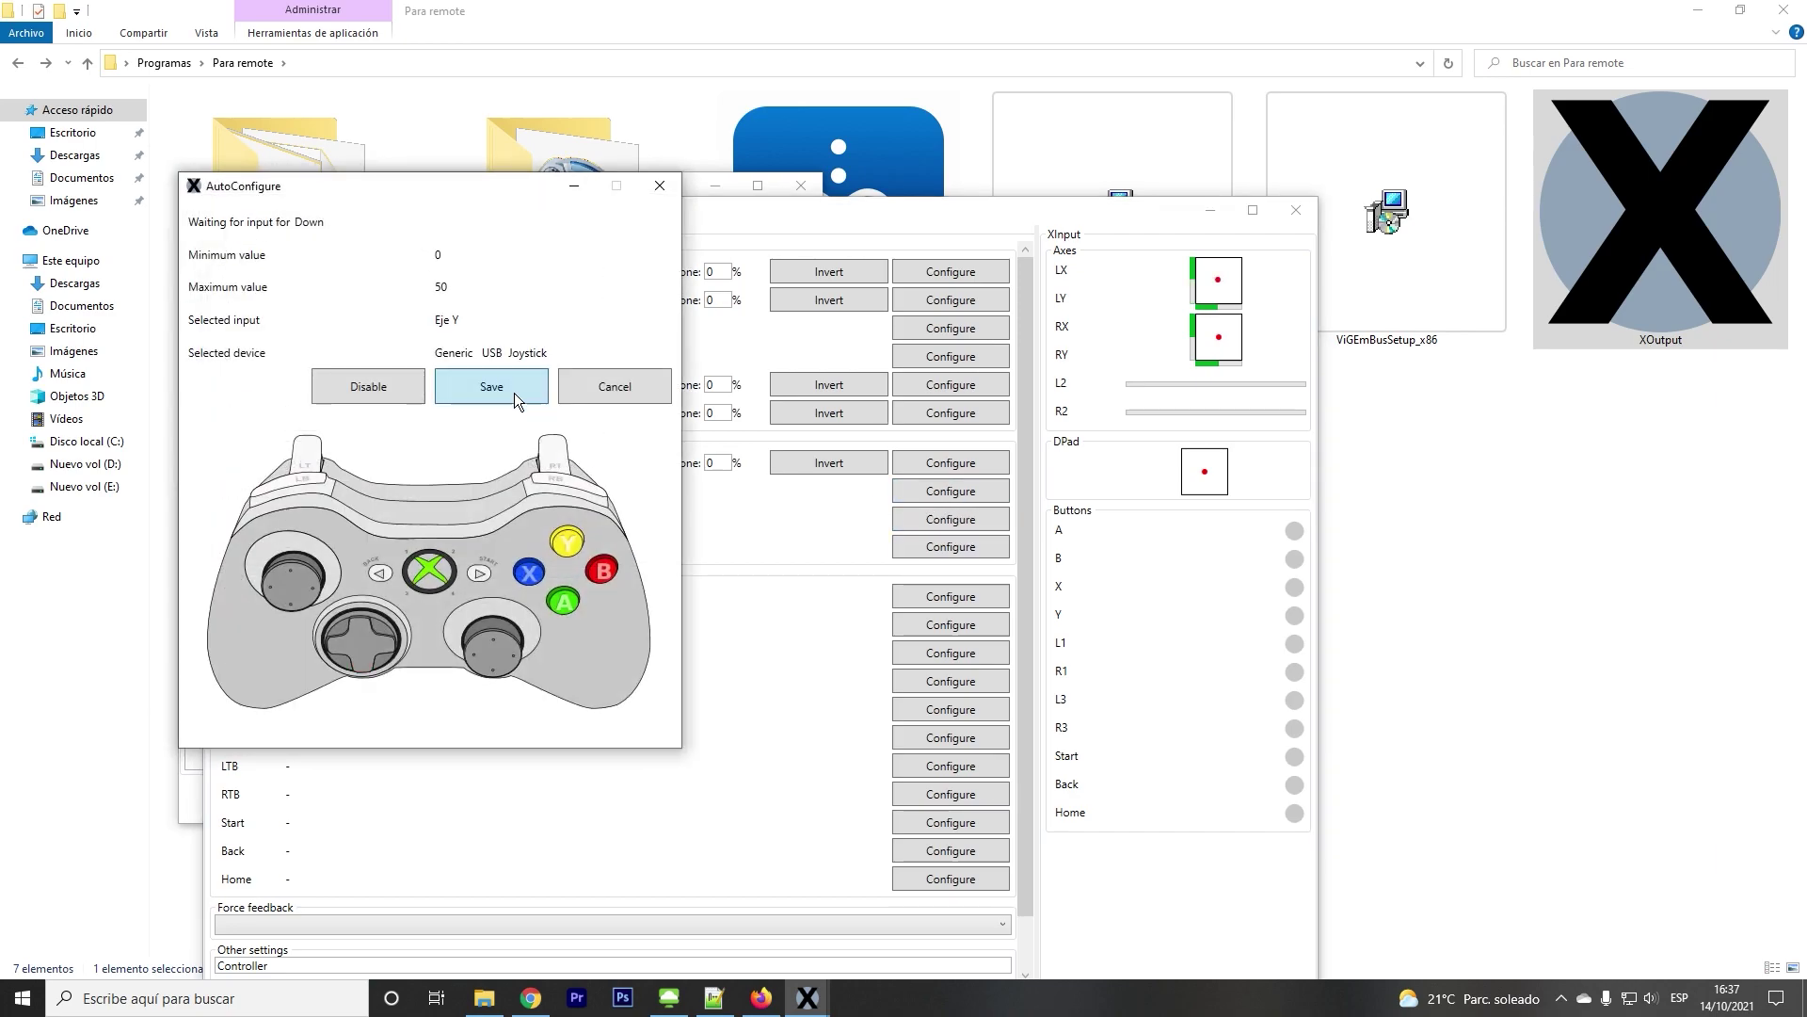
{"action": "left_click", "coordinate": [514, 392]}
{"action": "left_click", "coordinate": [962, 521]}
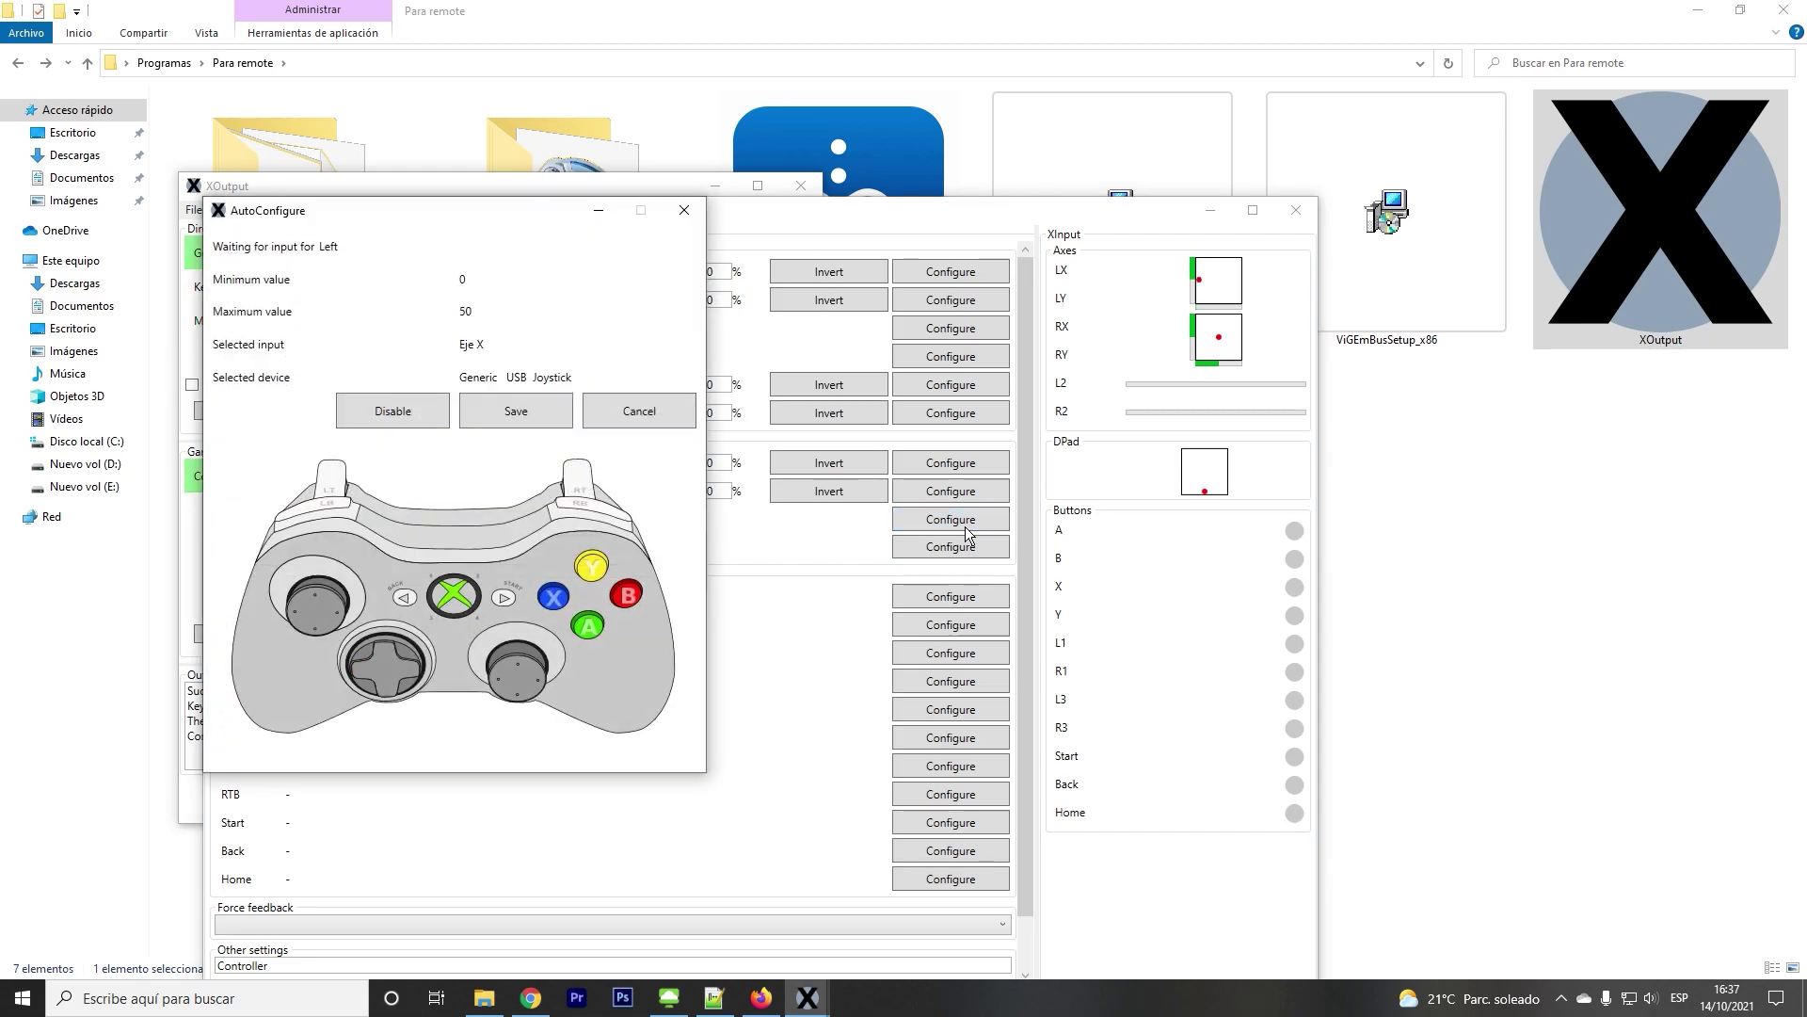
{"action": "left_click", "coordinate": [518, 410]}
{"action": "left_click", "coordinate": [941, 553]}
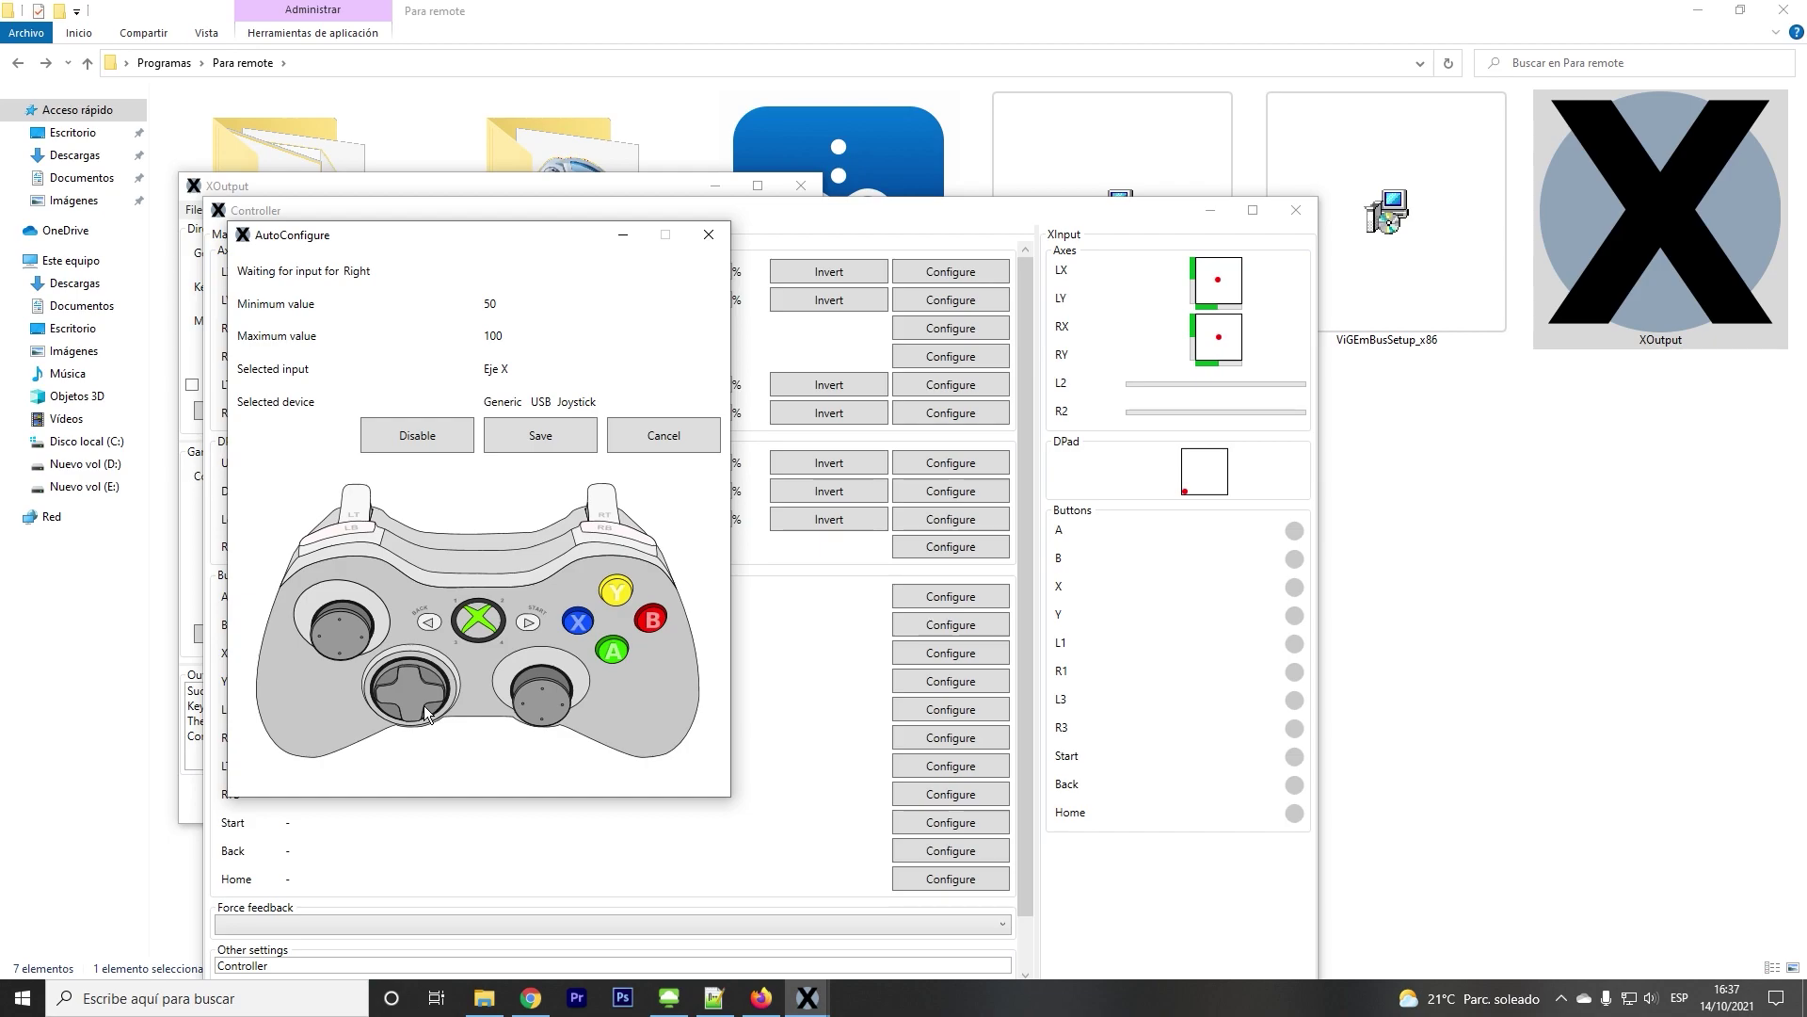
{"action": "left_click", "coordinate": [550, 451]}
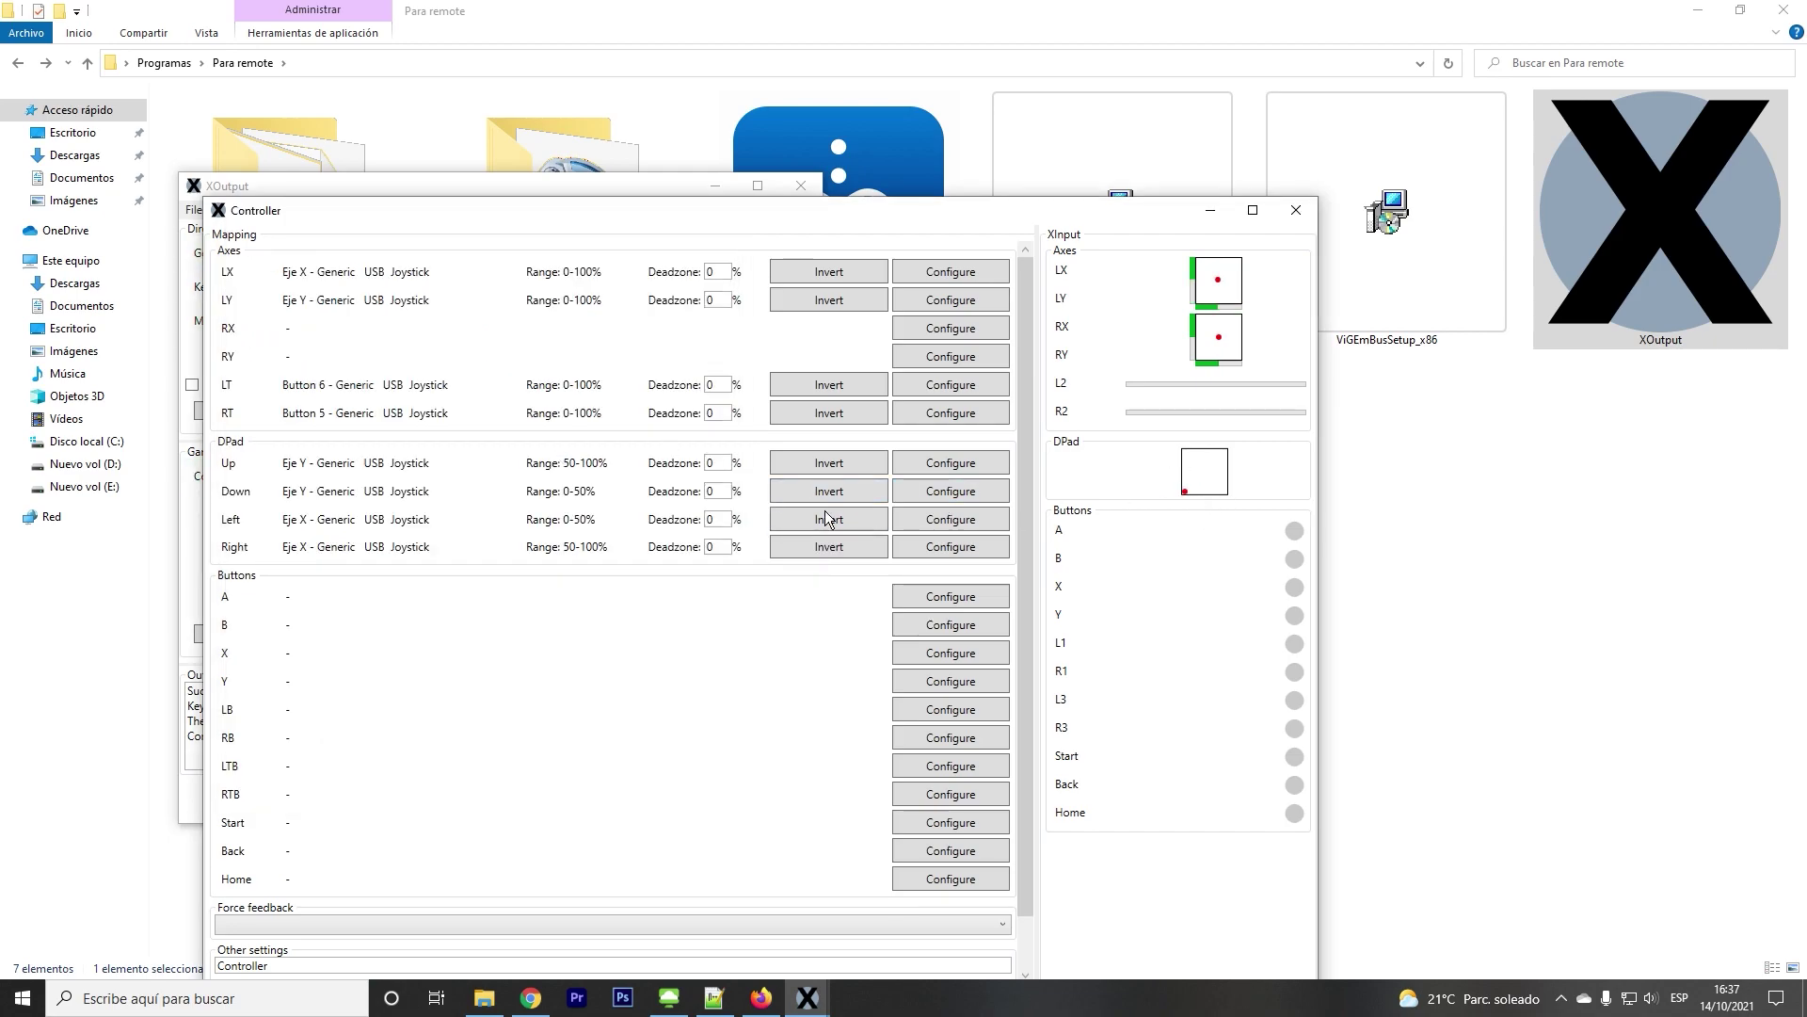
Step: Invert the D-pad Down and Left ranges to 50-0%
{"action": "left_click", "coordinate": [859, 491]}
{"action": "left_click", "coordinate": [852, 529]}
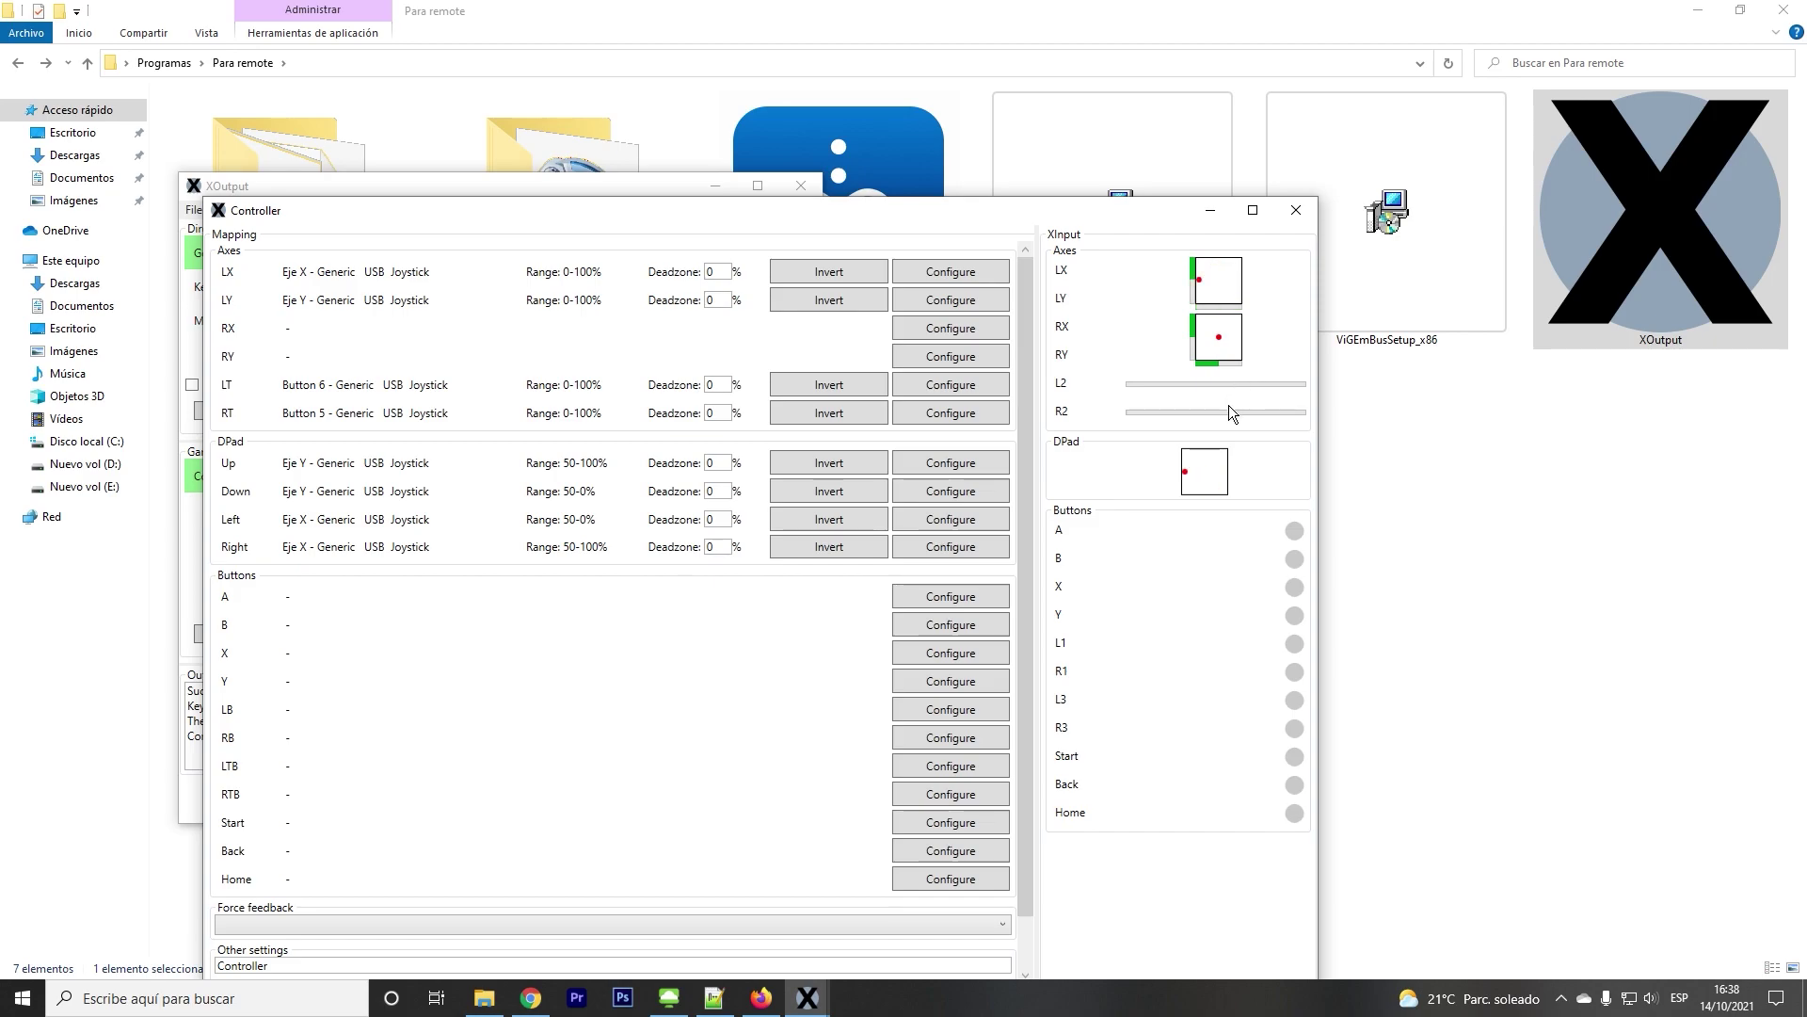
{"action": "left_click", "coordinate": [924, 606]}
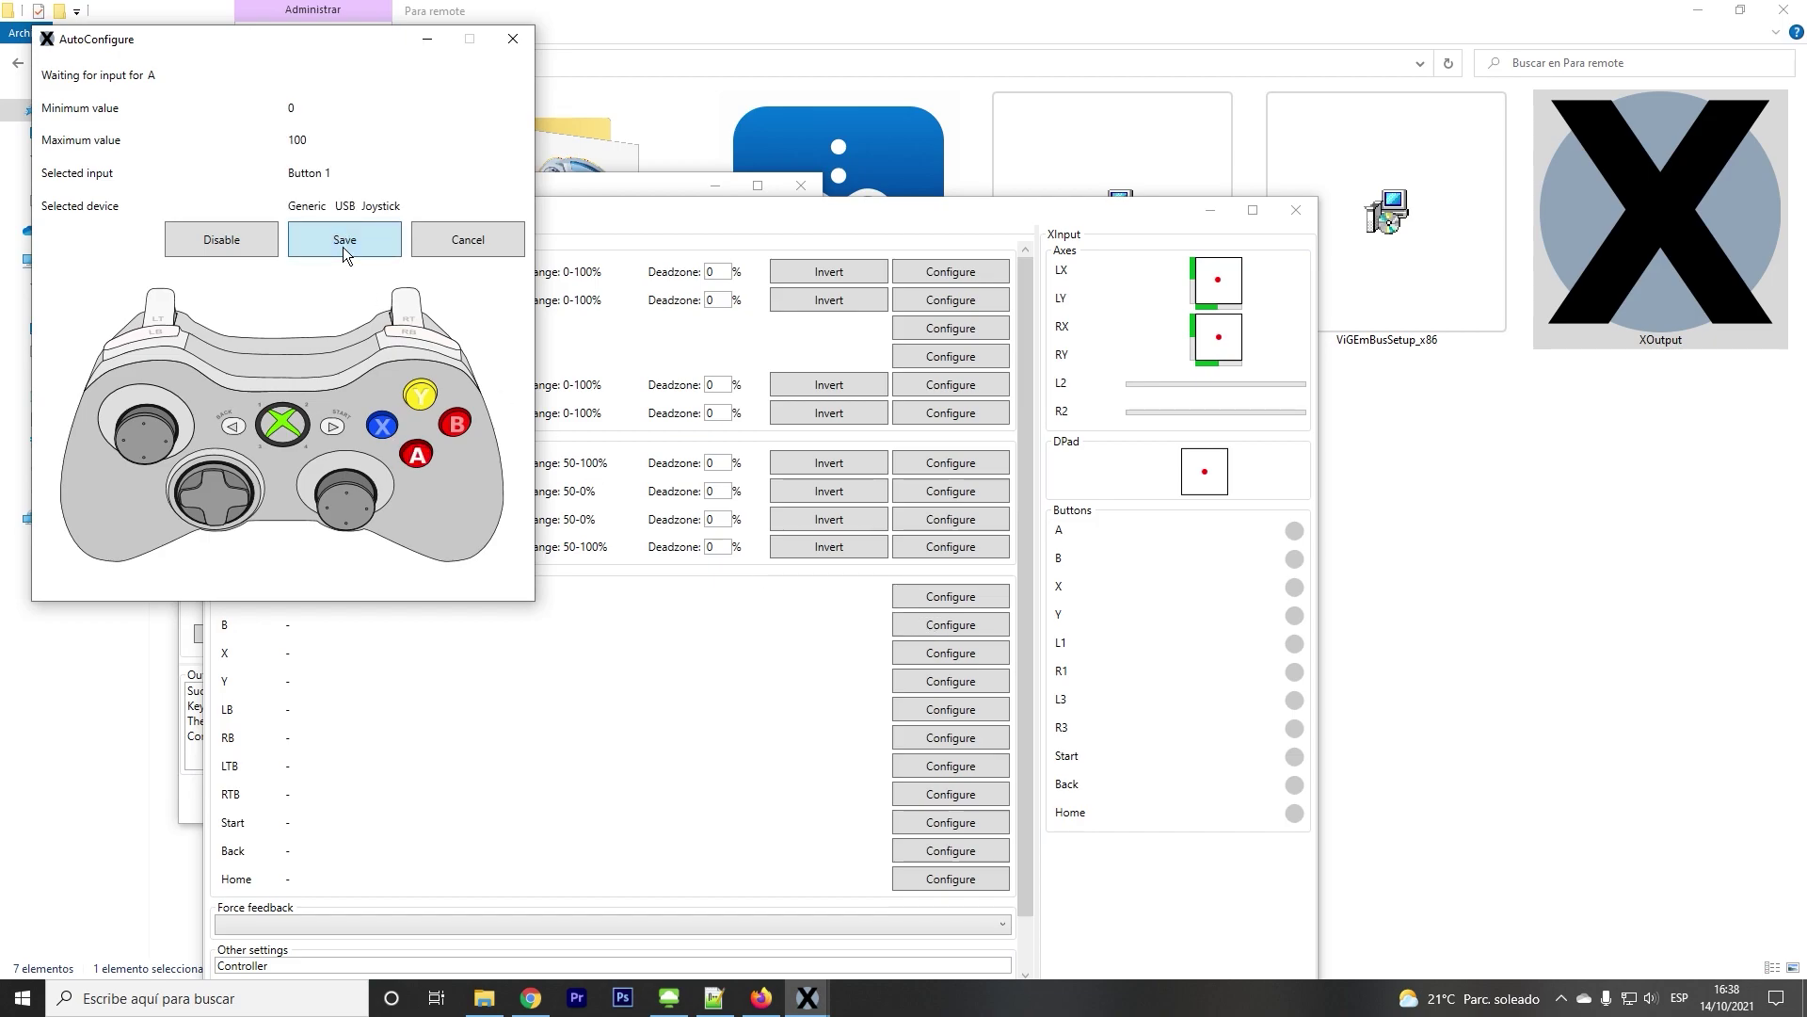
Step: Map A to Button 1, B to Button 3, X to Button 2, Y to Button 4
{"action": "left_click", "coordinate": [343, 247]}
{"action": "left_click", "coordinate": [921, 629]}
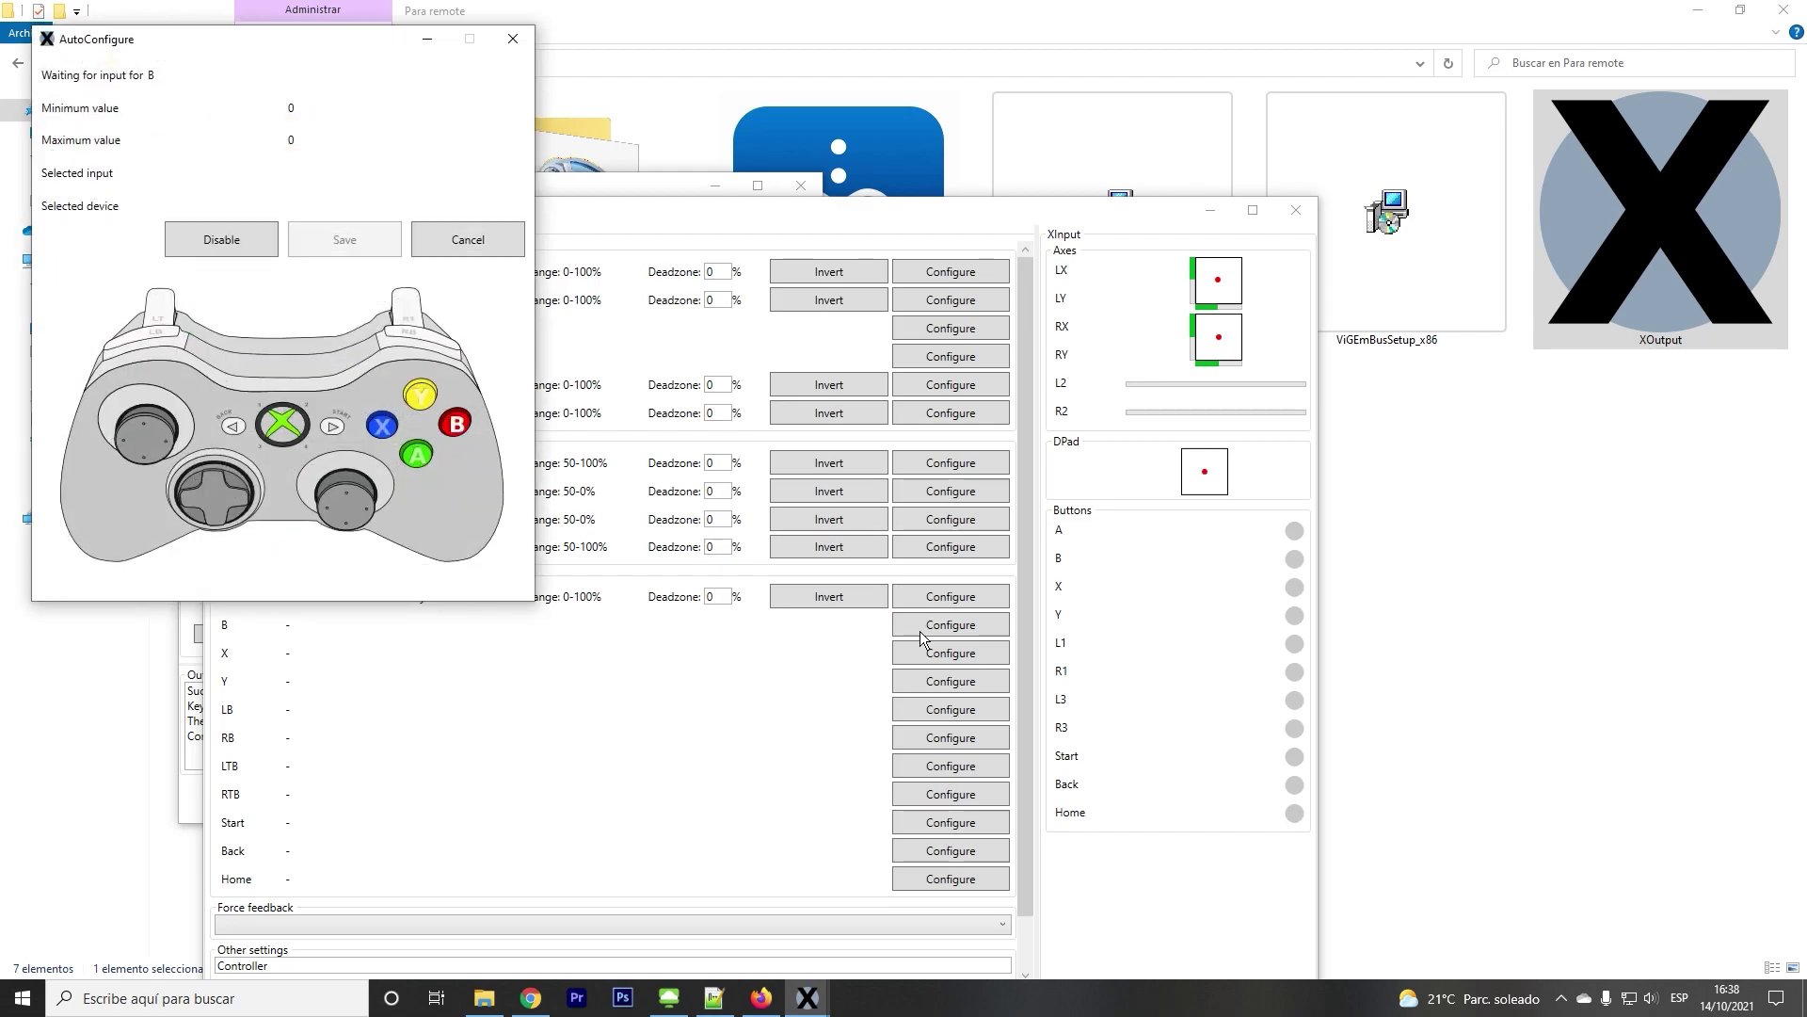
{"action": "left_click", "coordinate": [356, 251]}
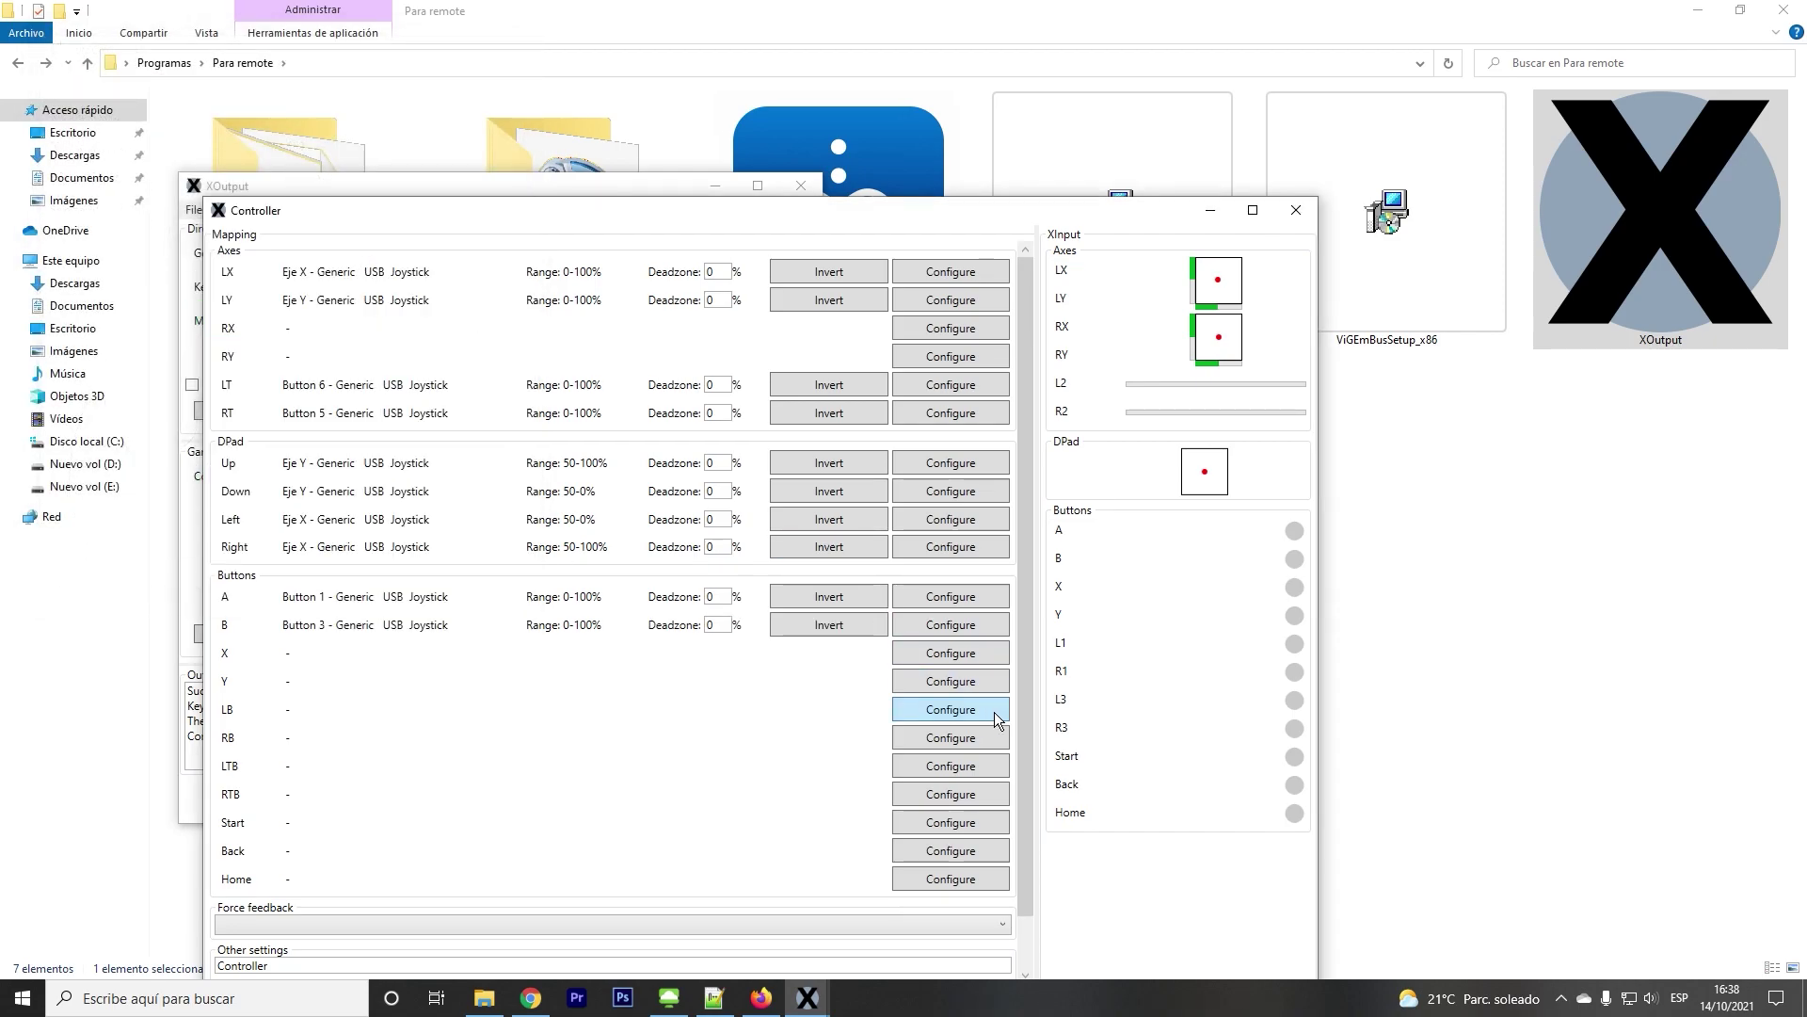
{"action": "left_click", "coordinate": [966, 655]}
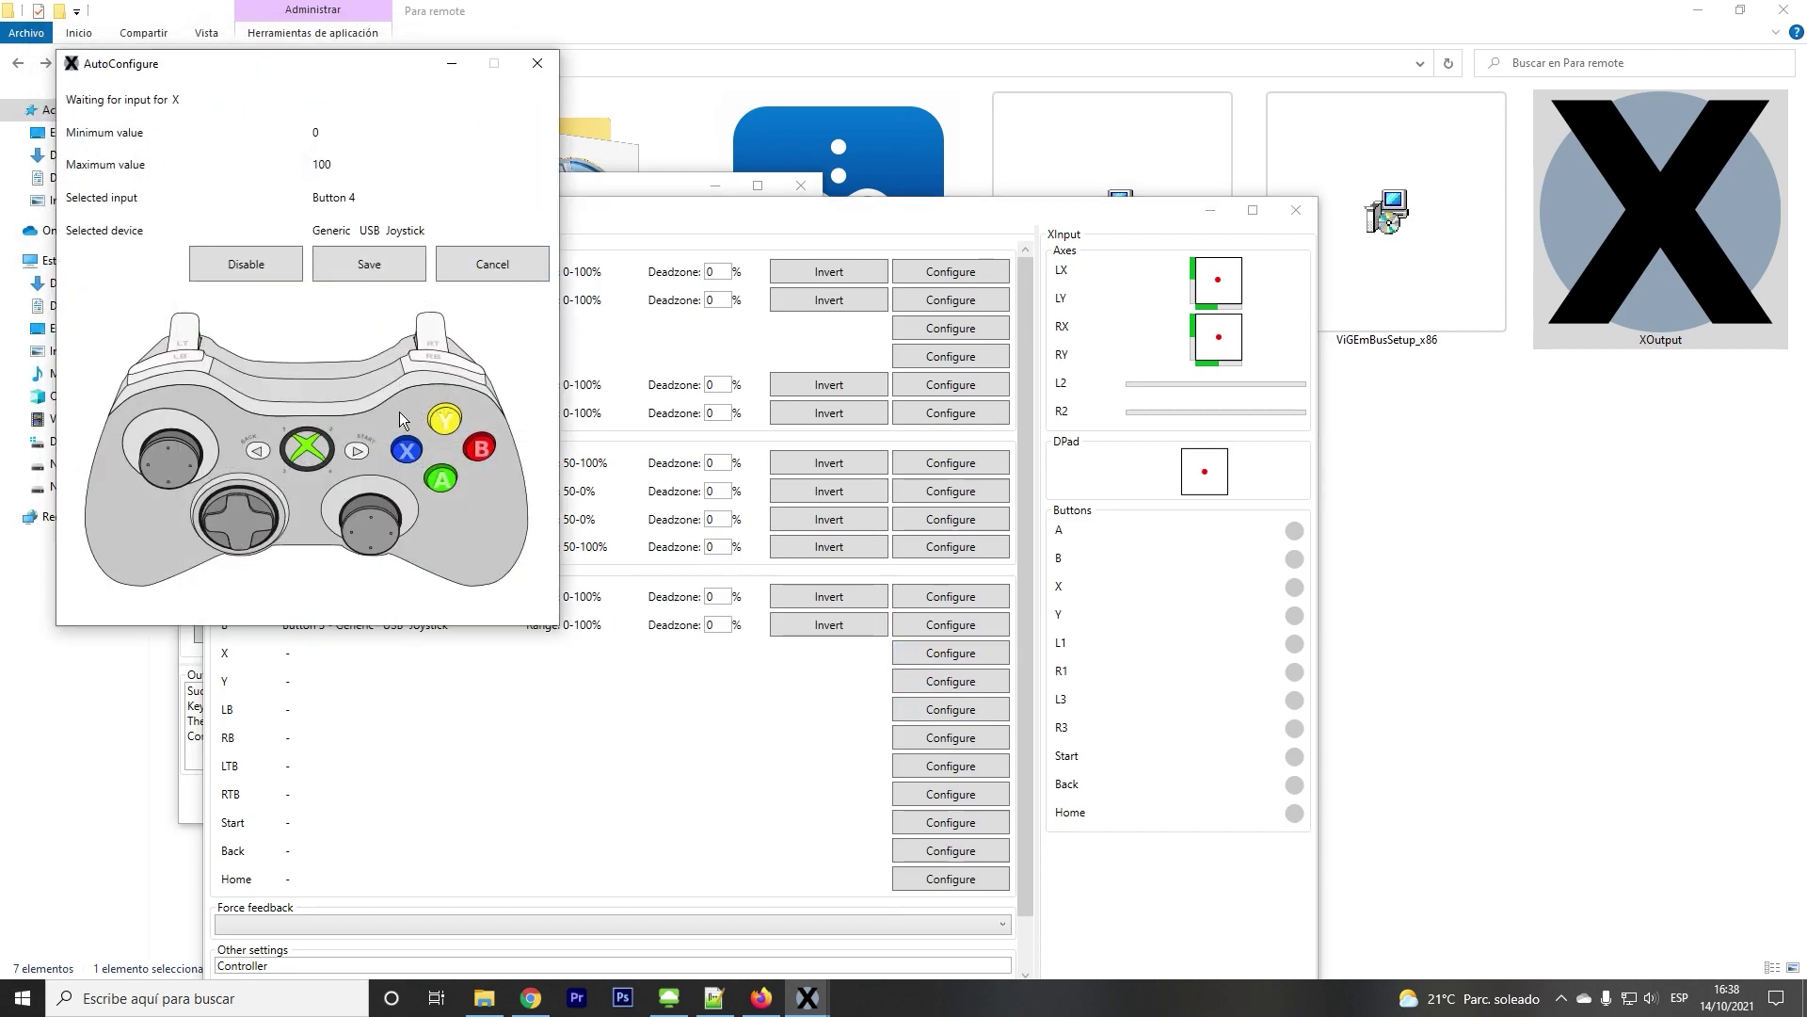
{"action": "left_click", "coordinate": [399, 264]}
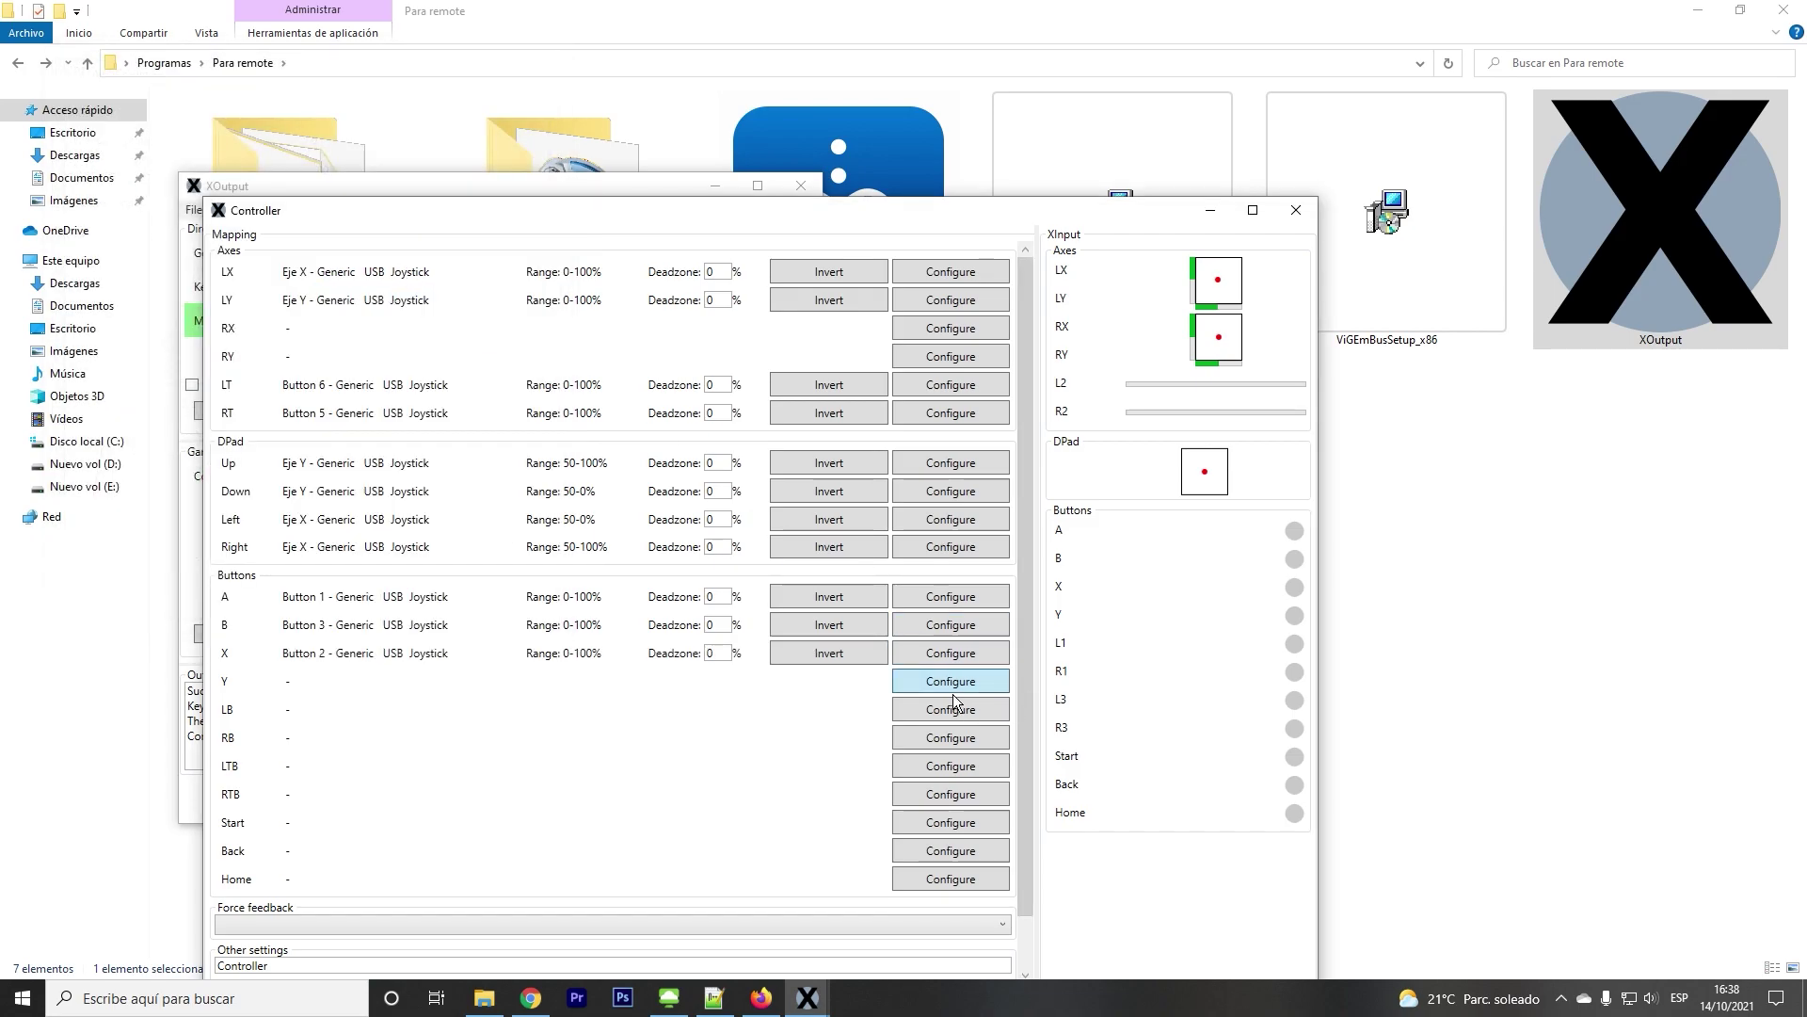
{"action": "left_click", "coordinate": [953, 686]}
{"action": "left_click", "coordinate": [430, 287]}
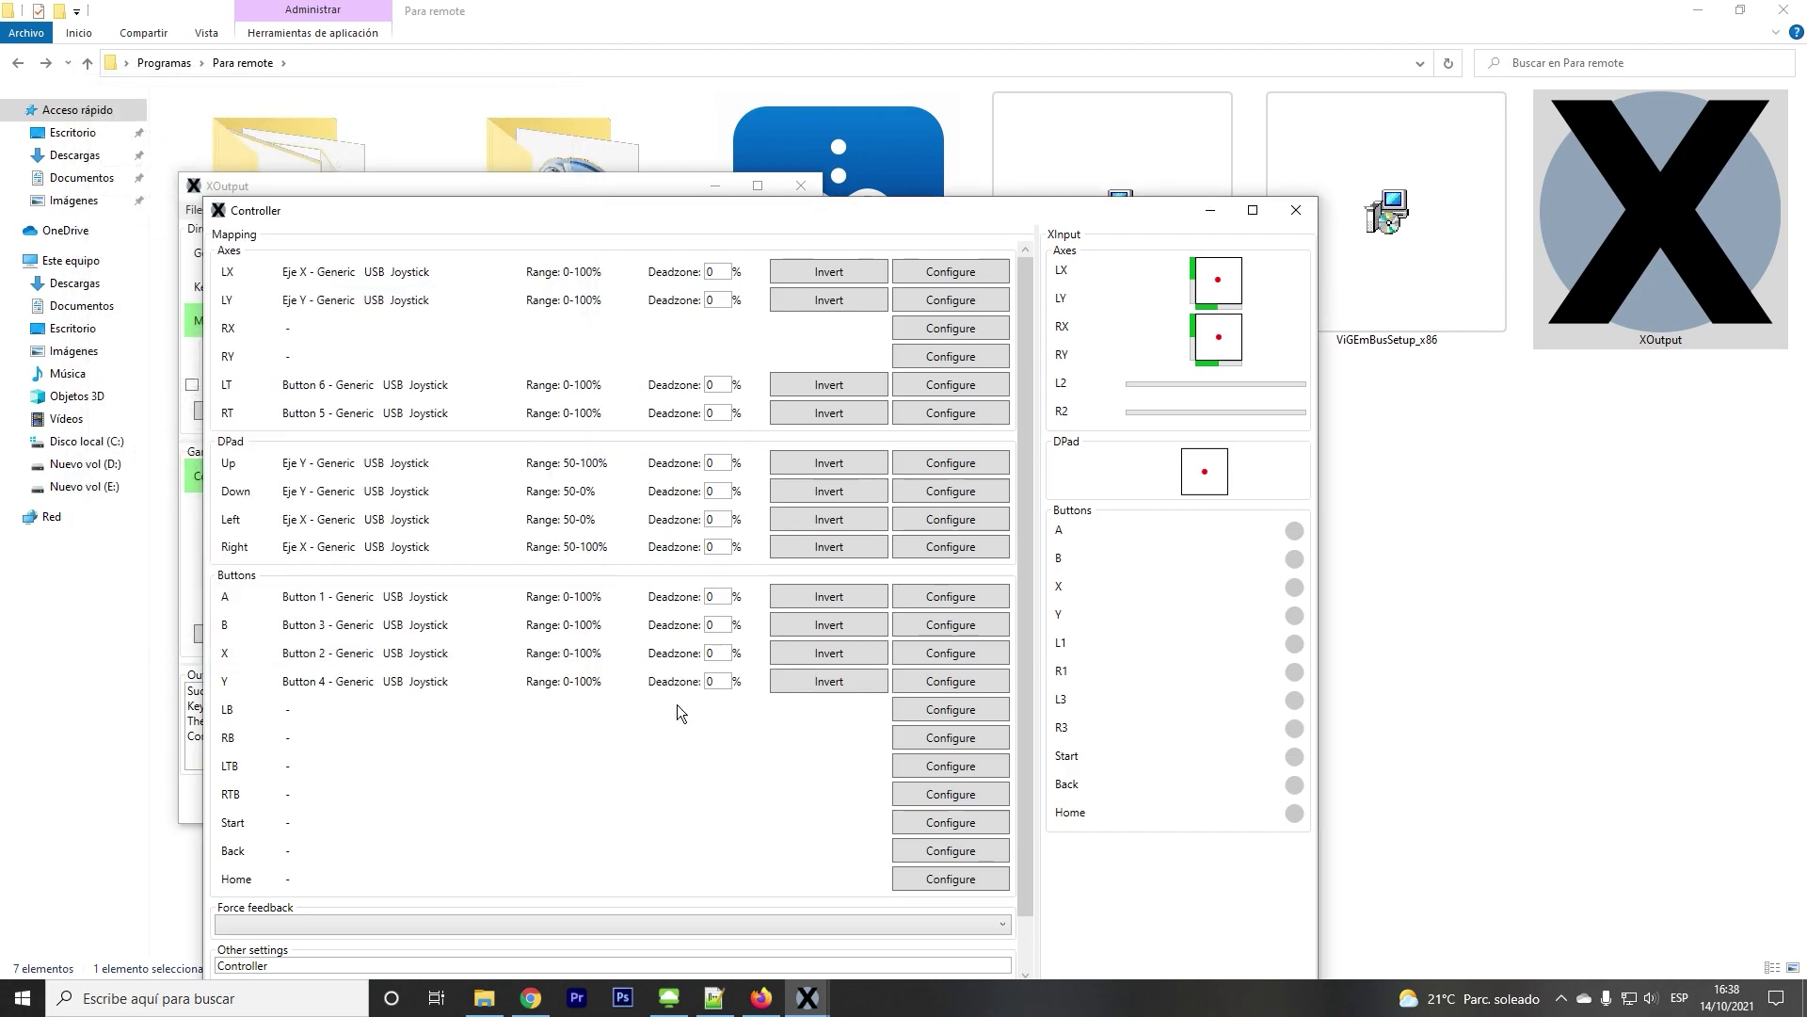
Step: Map LB to Button 8, RB to Button 7 and Start to Button 10
{"action": "left_click", "coordinate": [962, 718]}
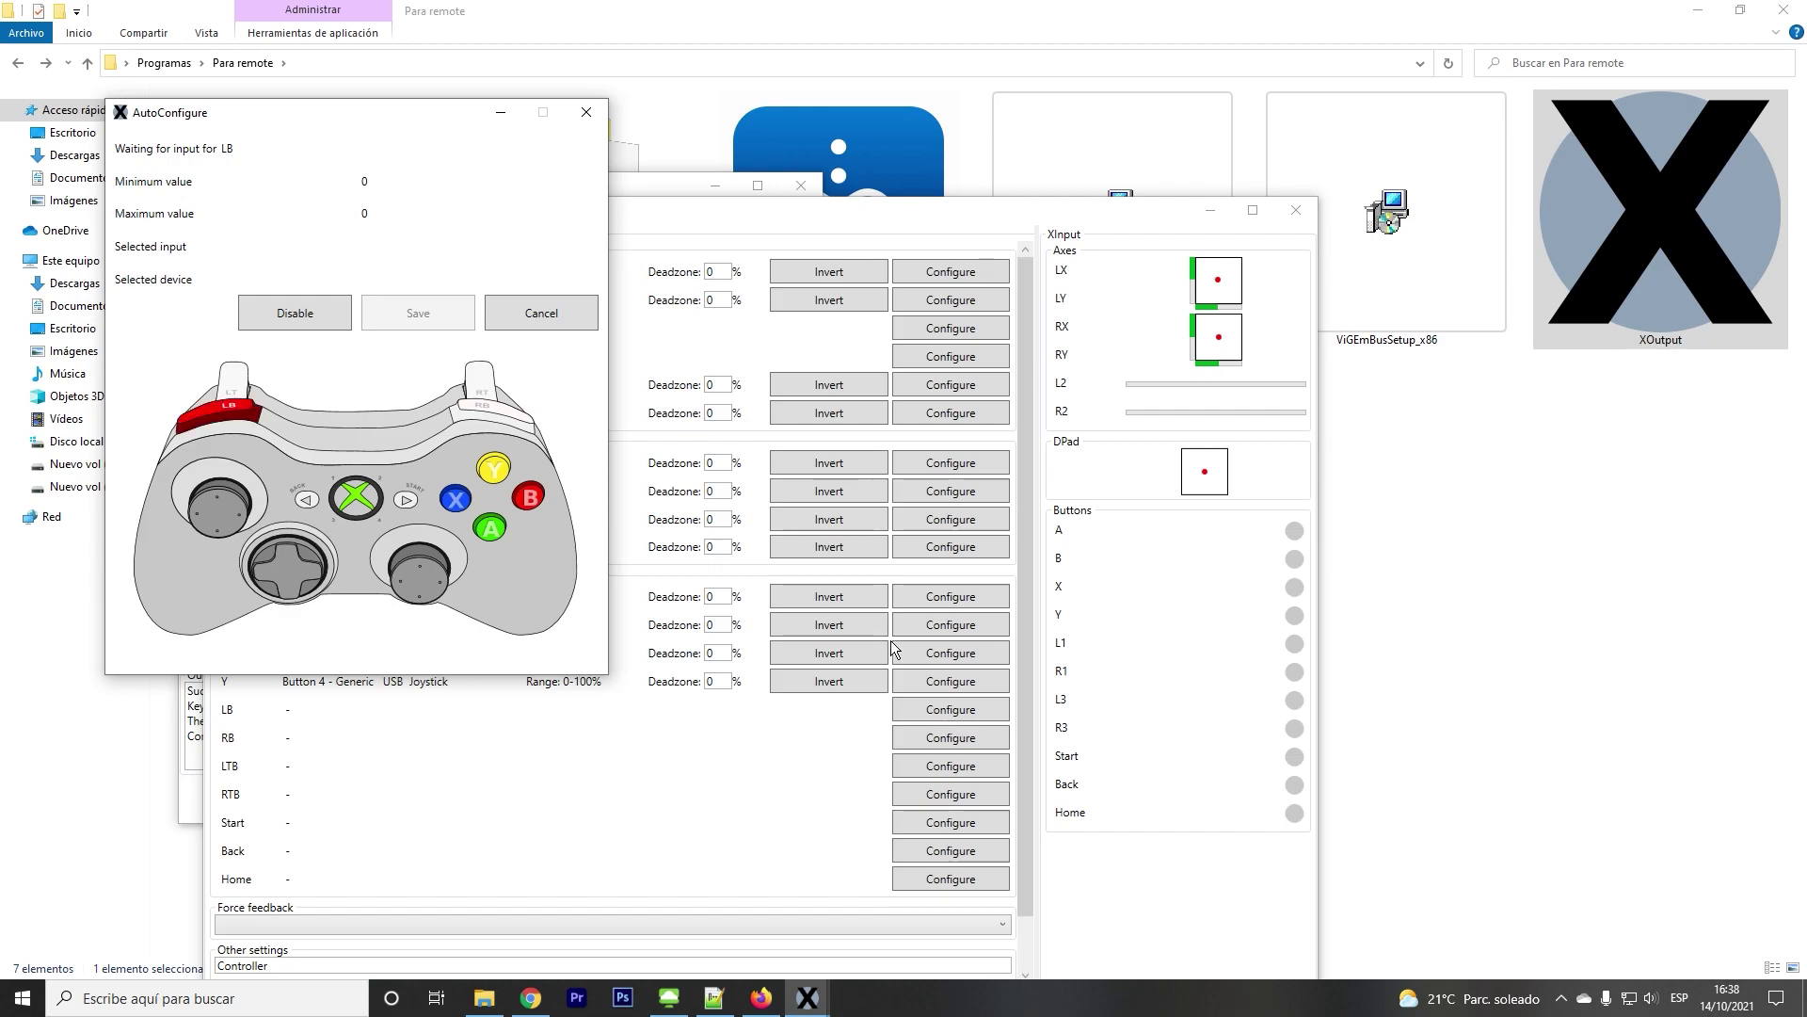
{"action": "left_click", "coordinate": [414, 324]}
{"action": "left_click", "coordinate": [949, 739]}
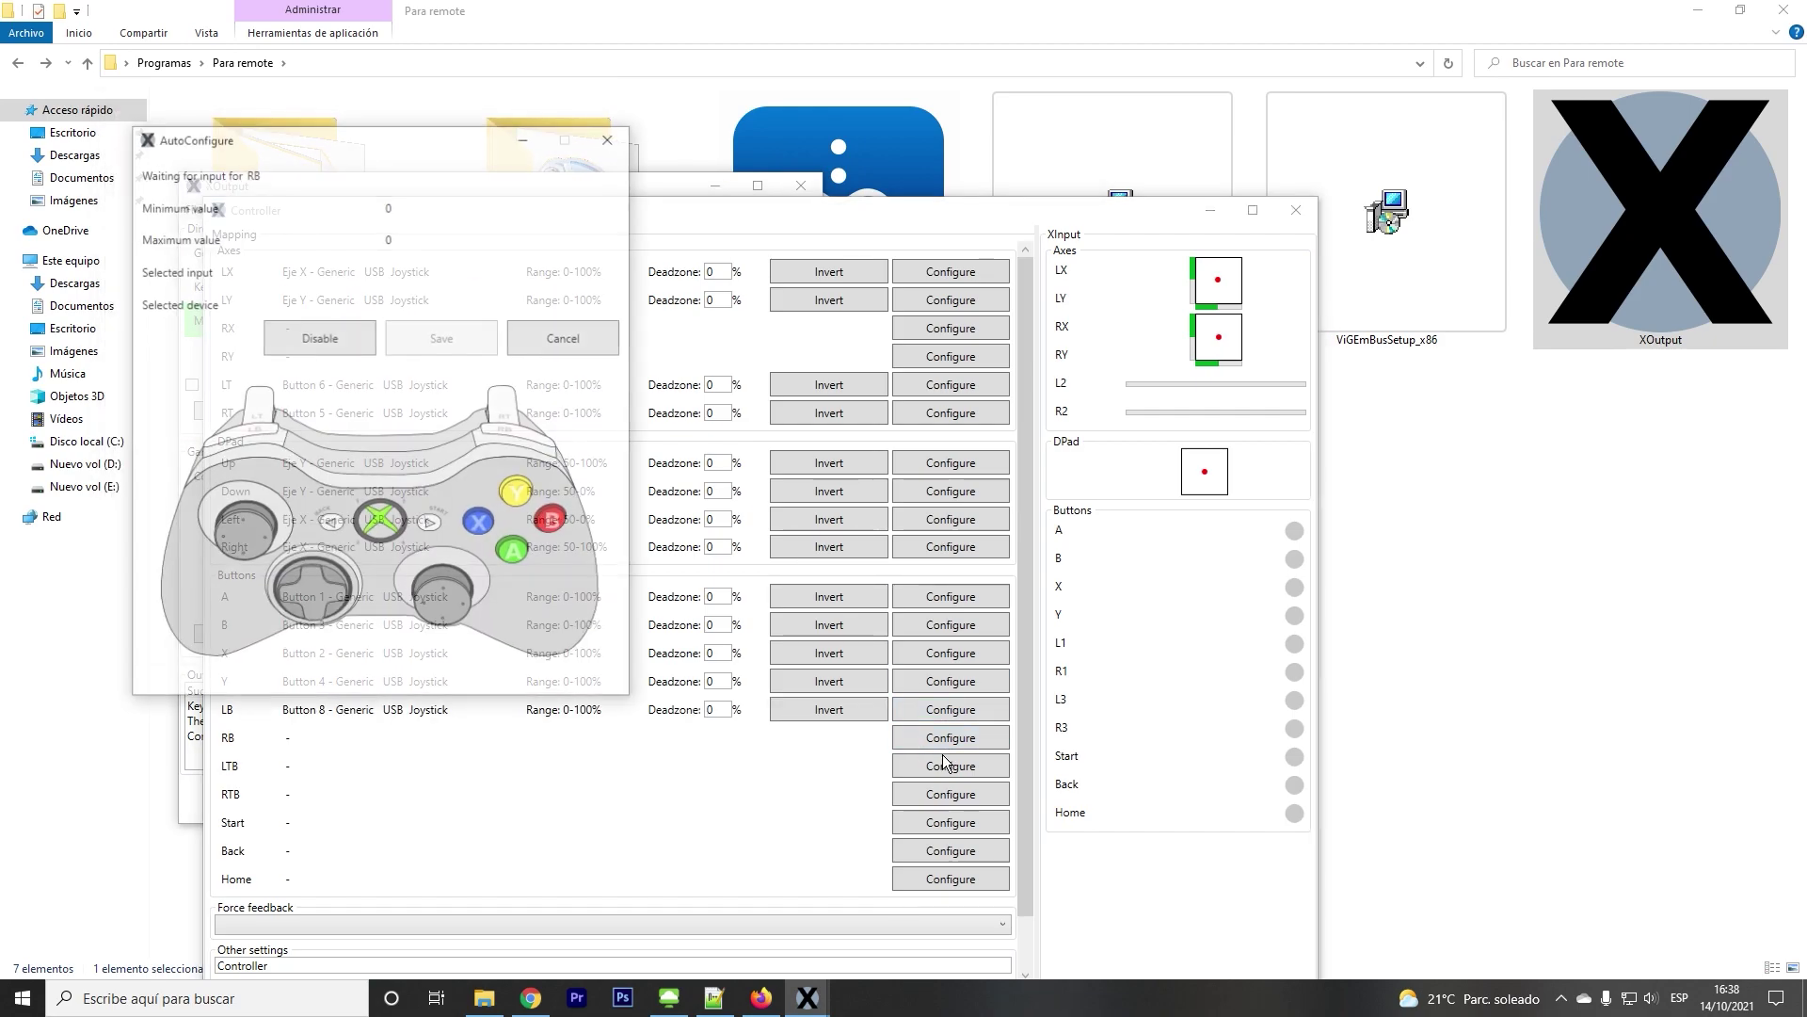
{"action": "left_click", "coordinate": [469, 354]}
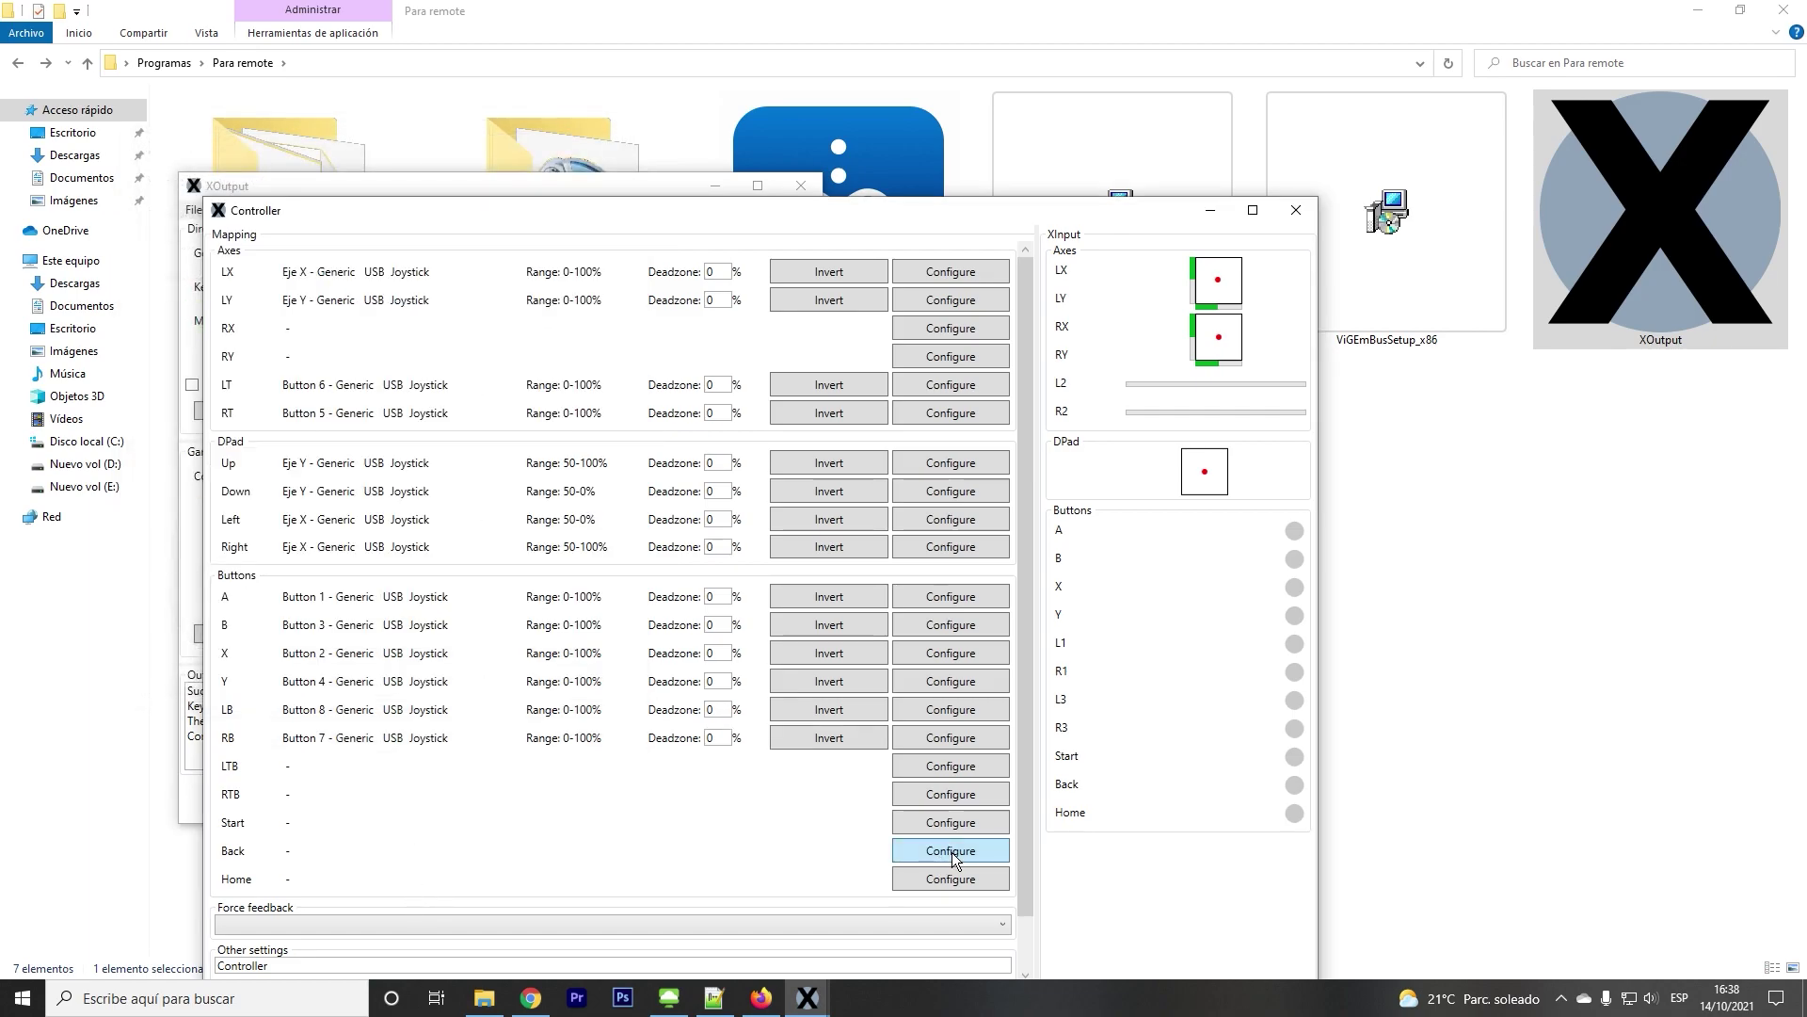
{"action": "left_click", "coordinate": [979, 834]}
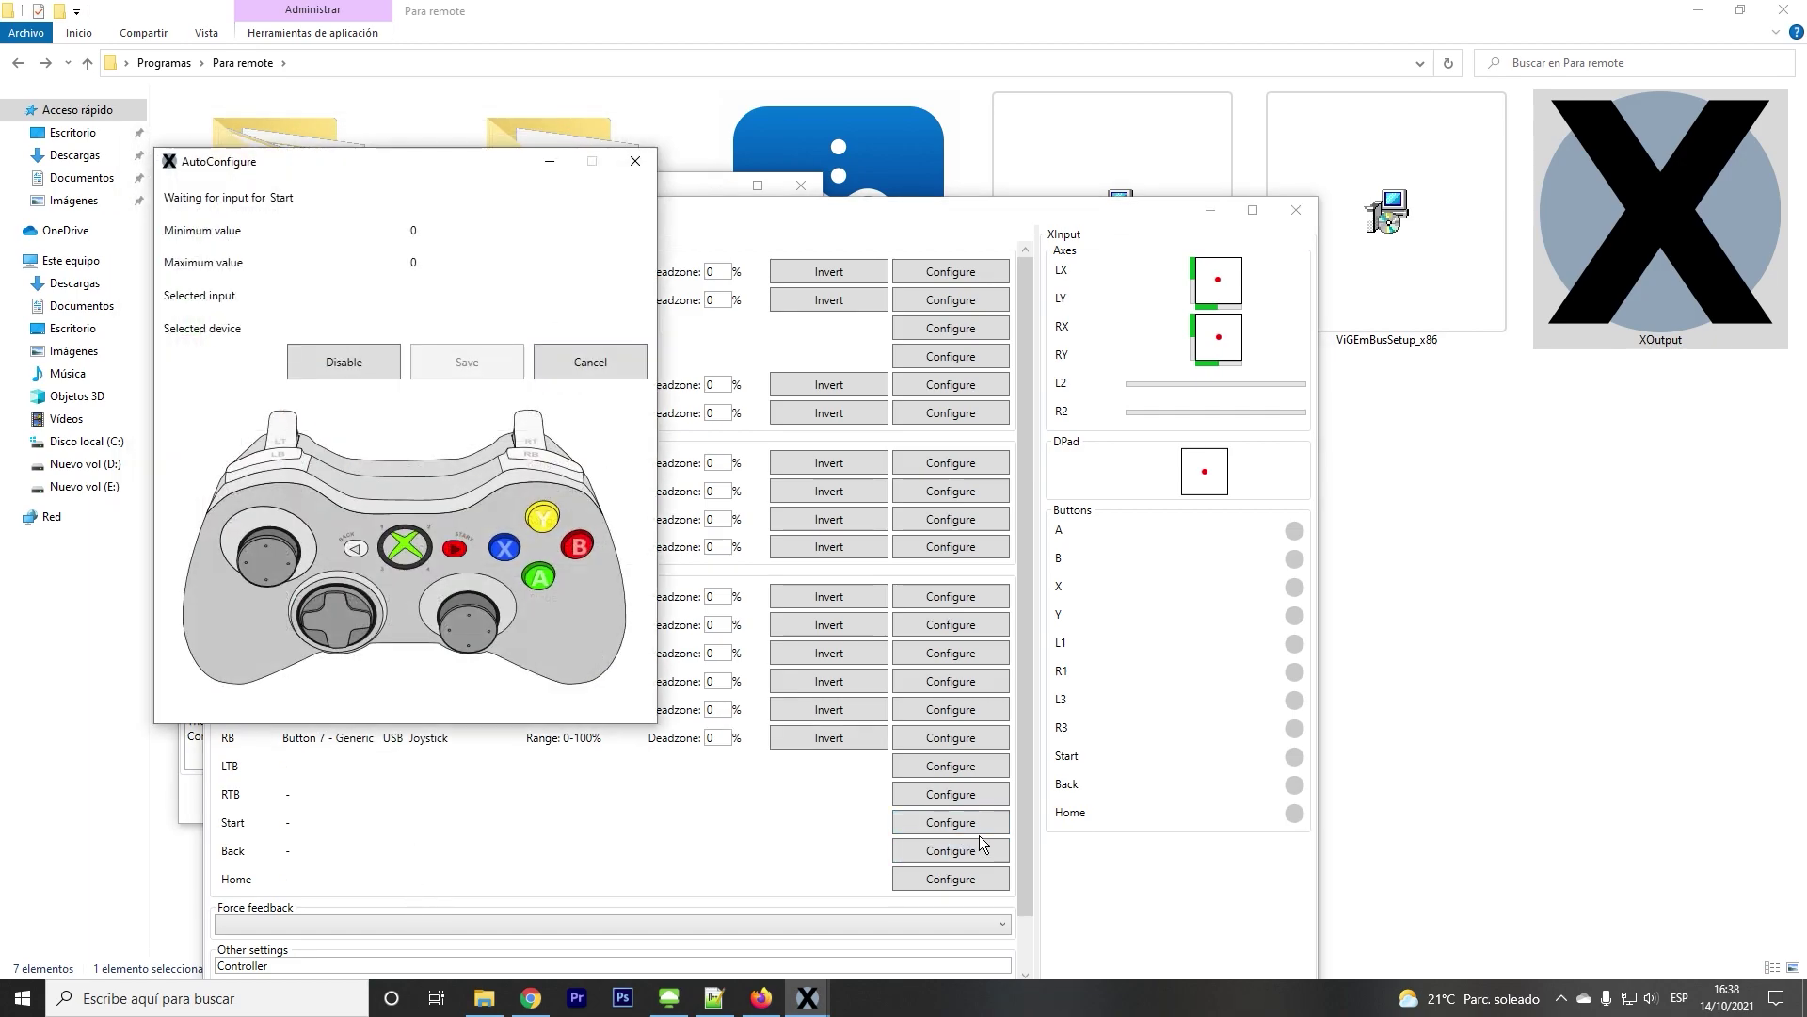
{"action": "left_click", "coordinate": [470, 367]}
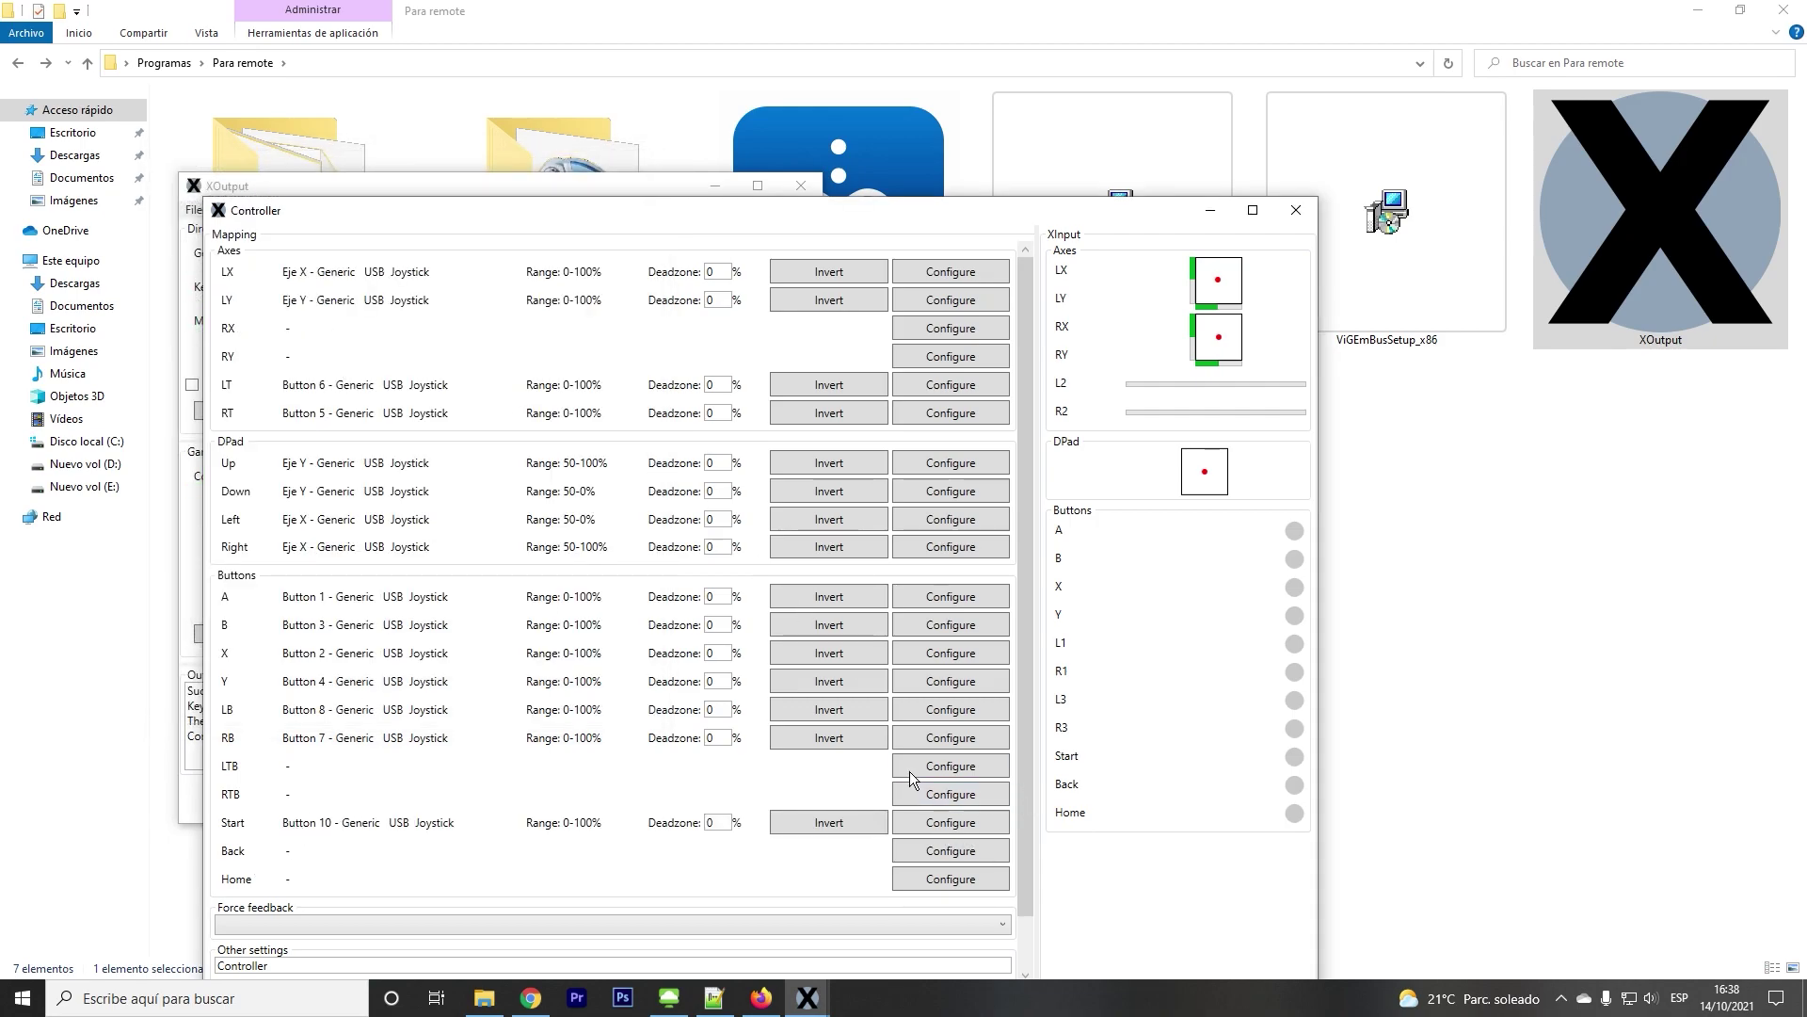
Step: Leave LTB unassigned and close the controller mapping window
{"action": "left_click", "coordinate": [956, 767]}
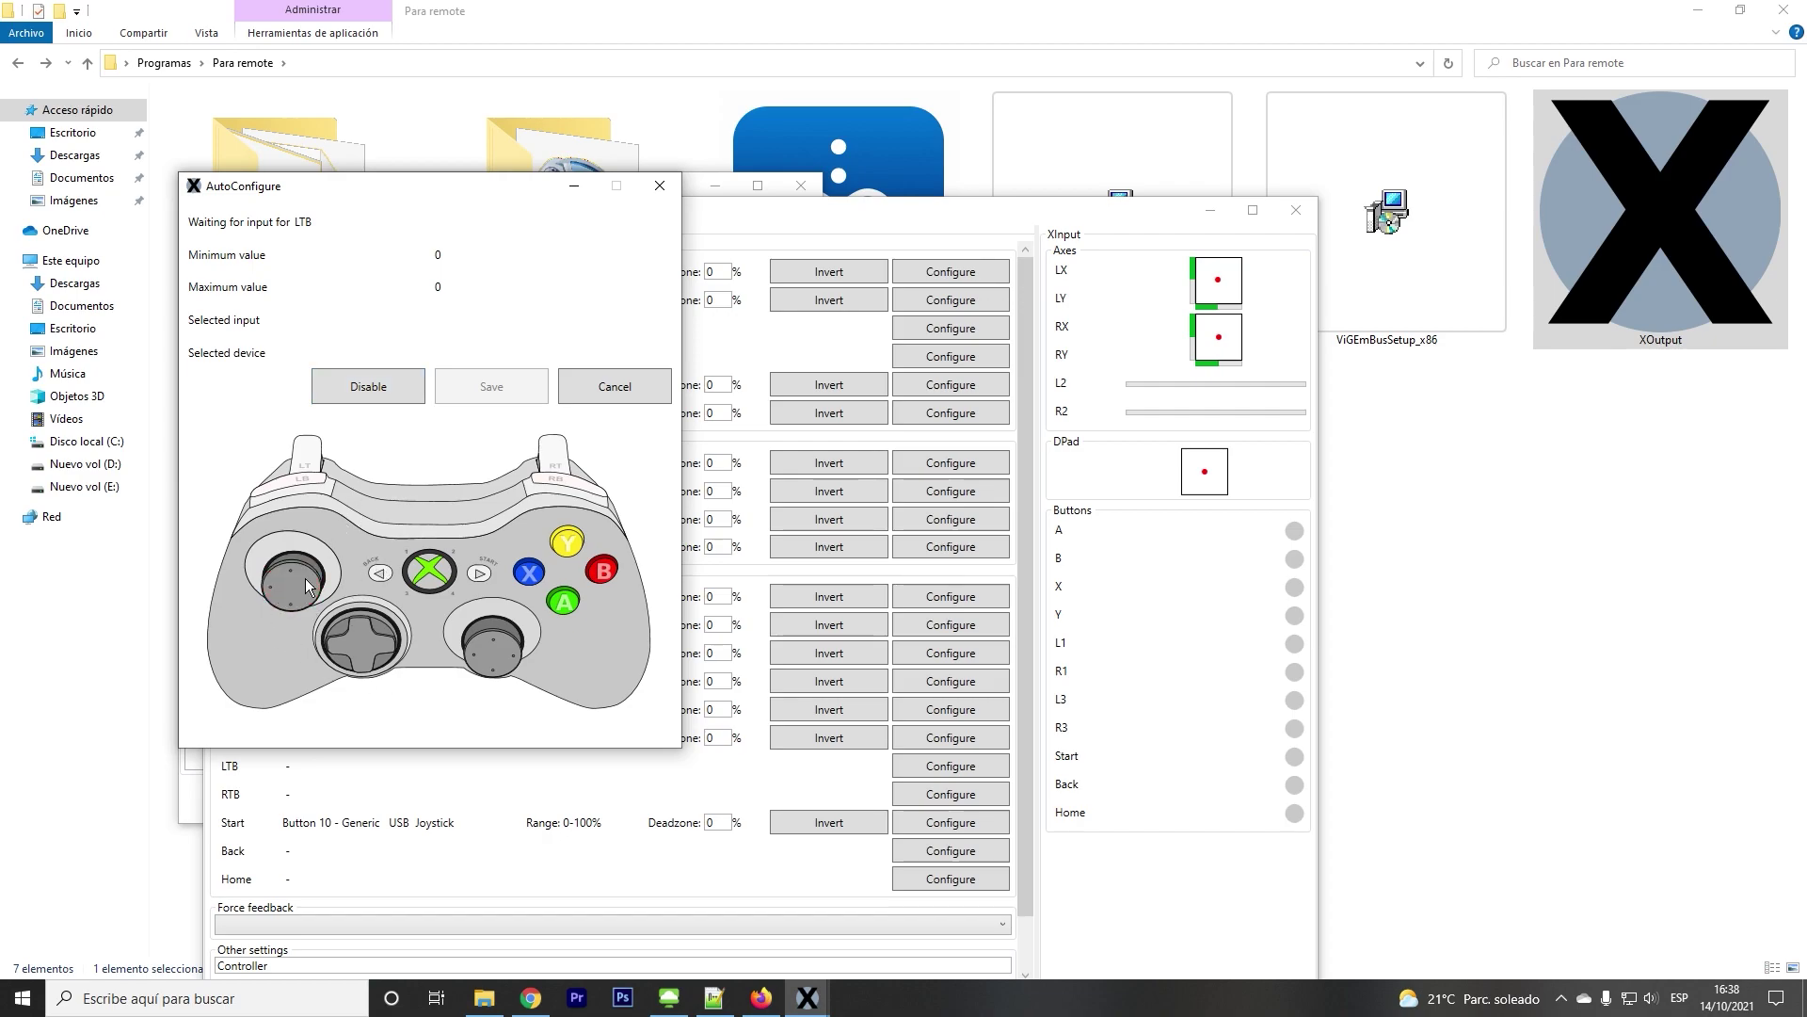
{"action": "left_click", "coordinate": [614, 397]}
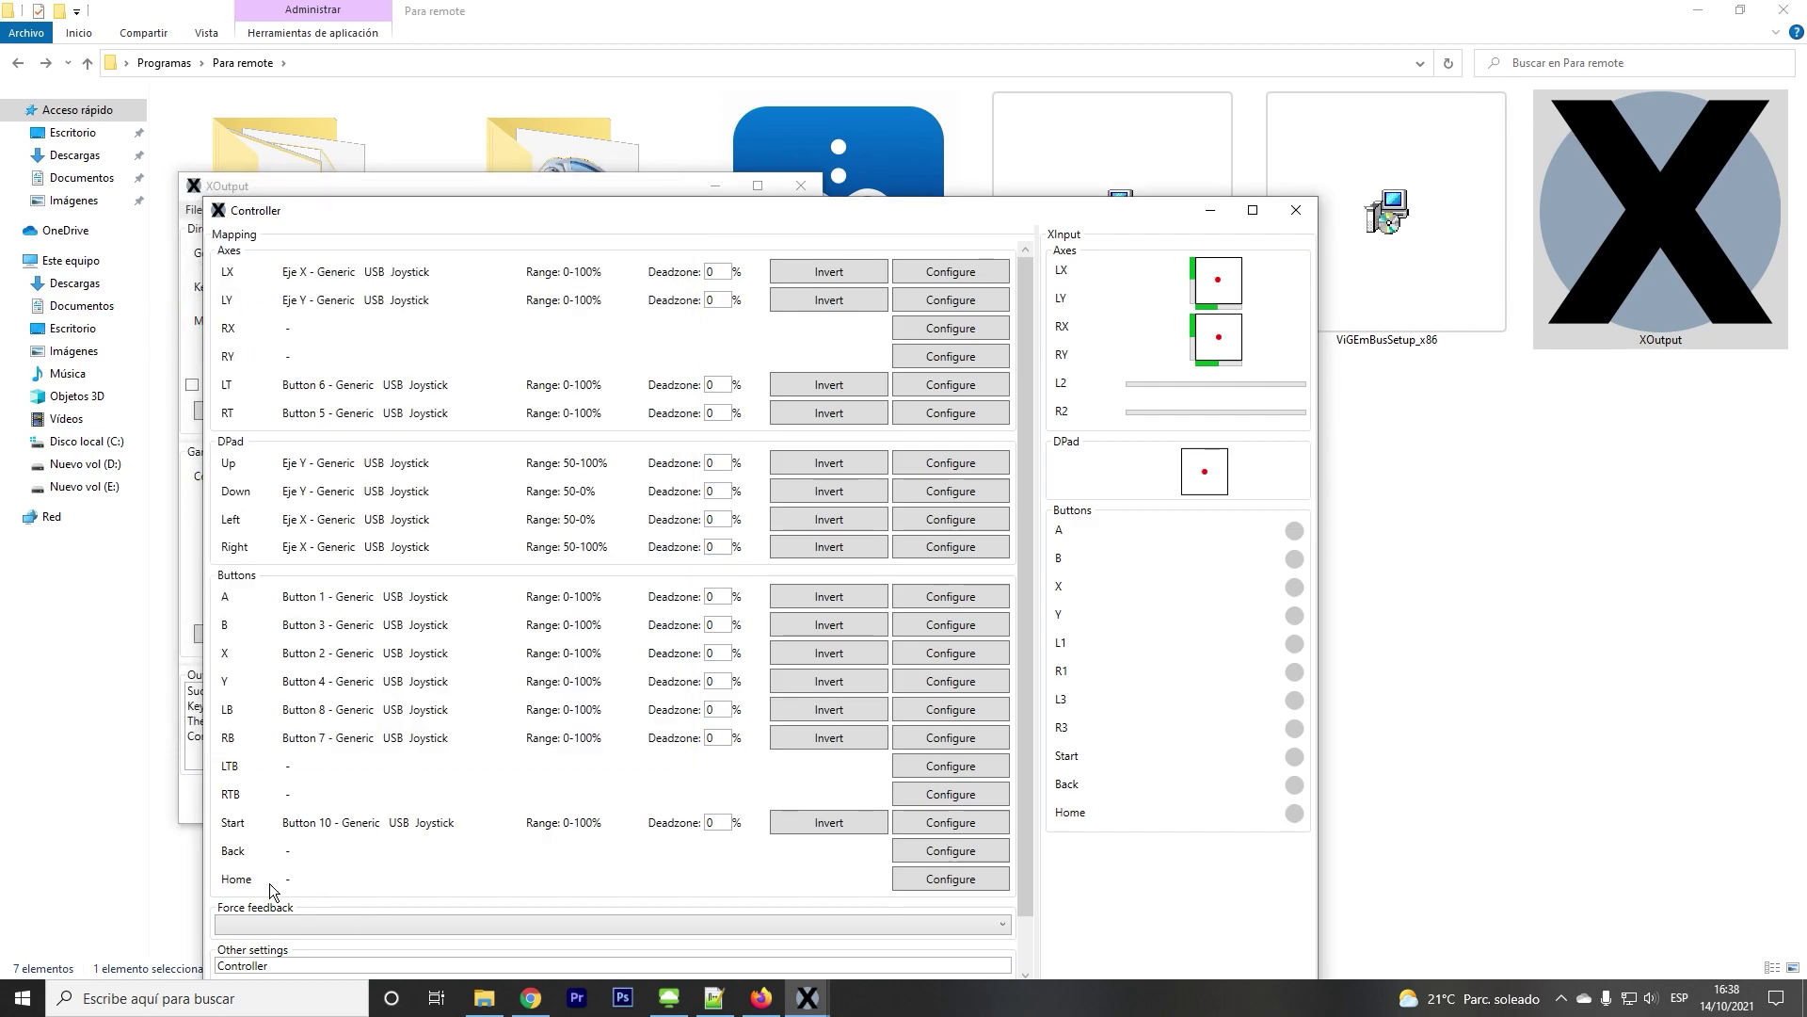
{"action": "scroll", "coordinate": [607, 778], "scroll_direction": "down", "scroll_amount": 1}
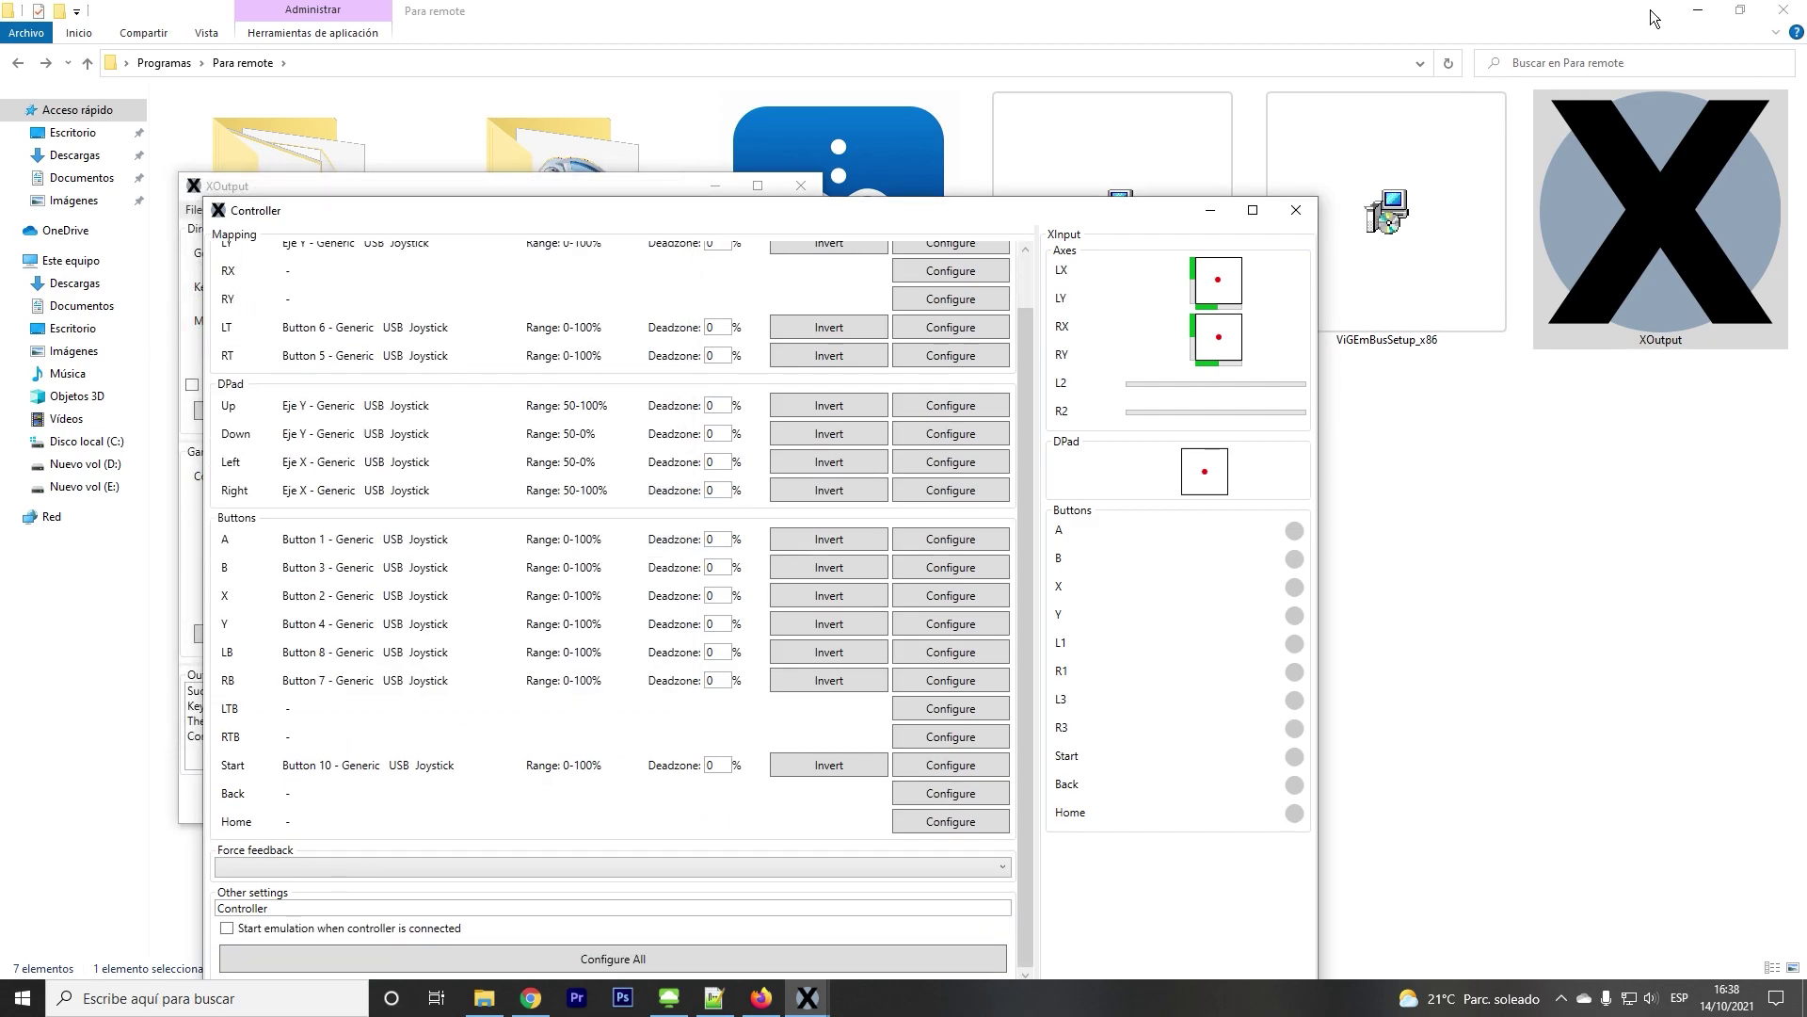
{"action": "left_click_drag", "start_coordinate": [1061, 207], "coordinate": [1098, 63]}
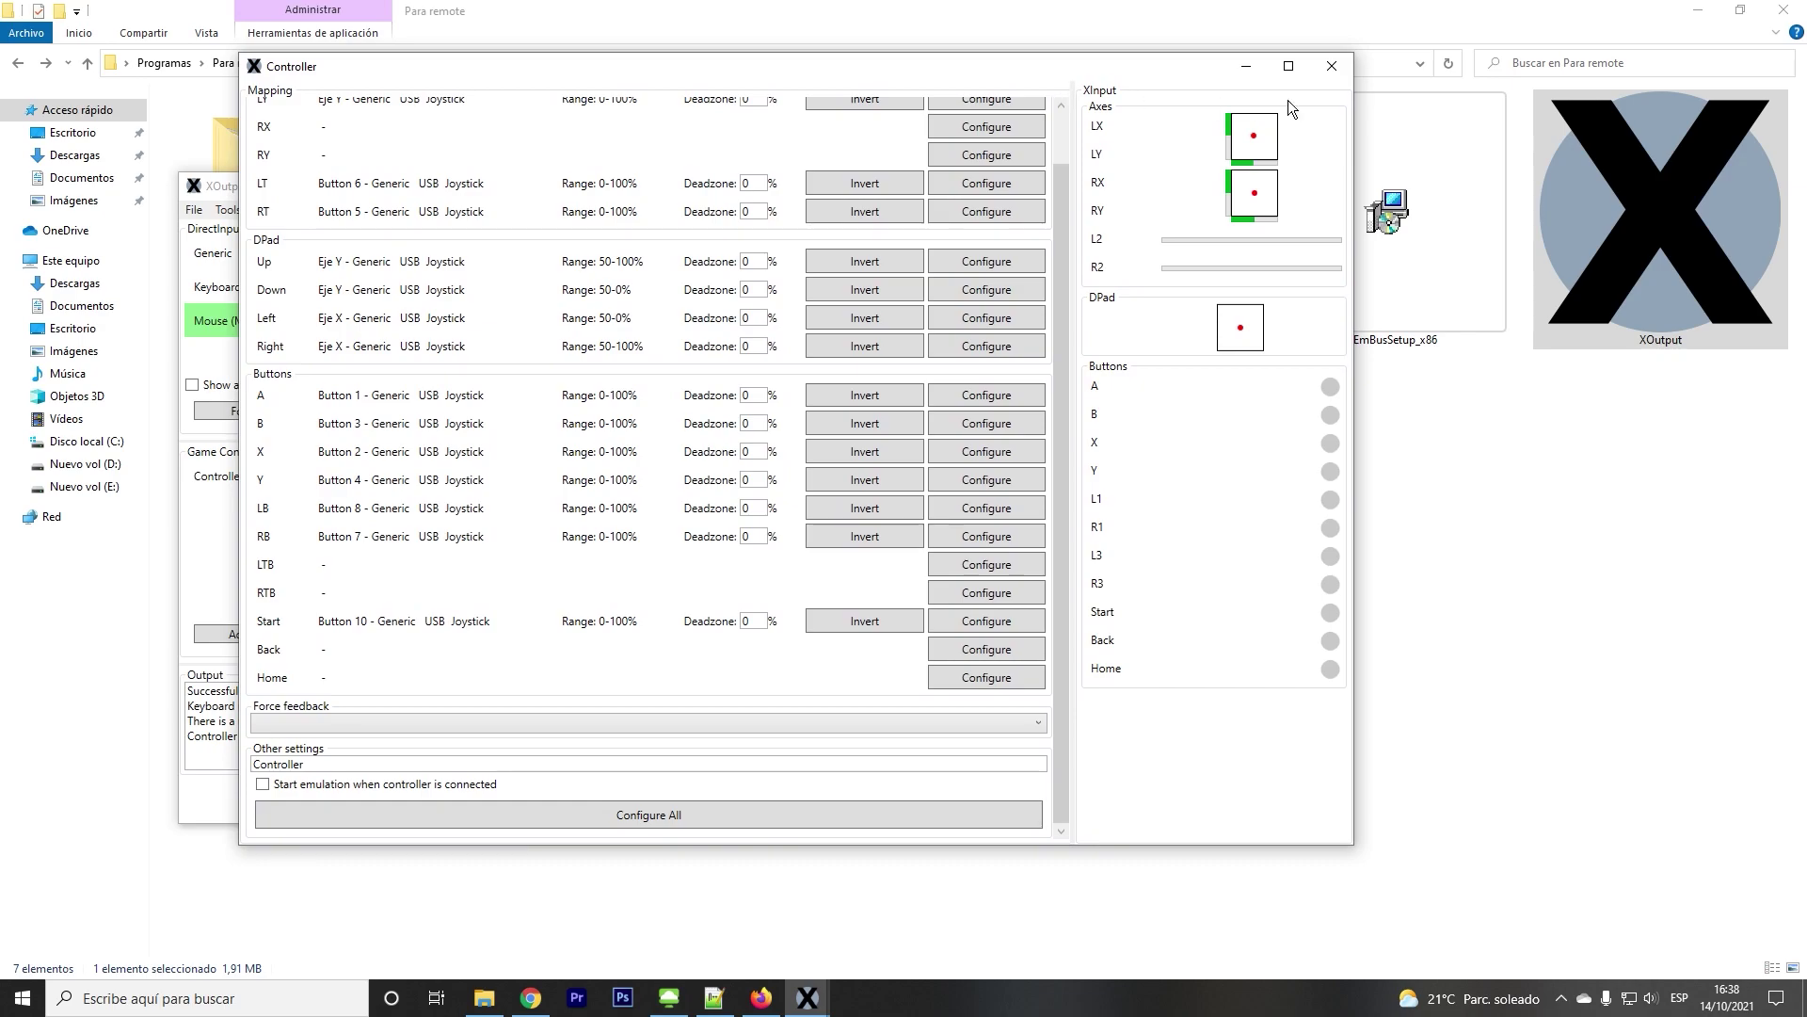
{"action": "left_click", "coordinate": [1333, 68]}
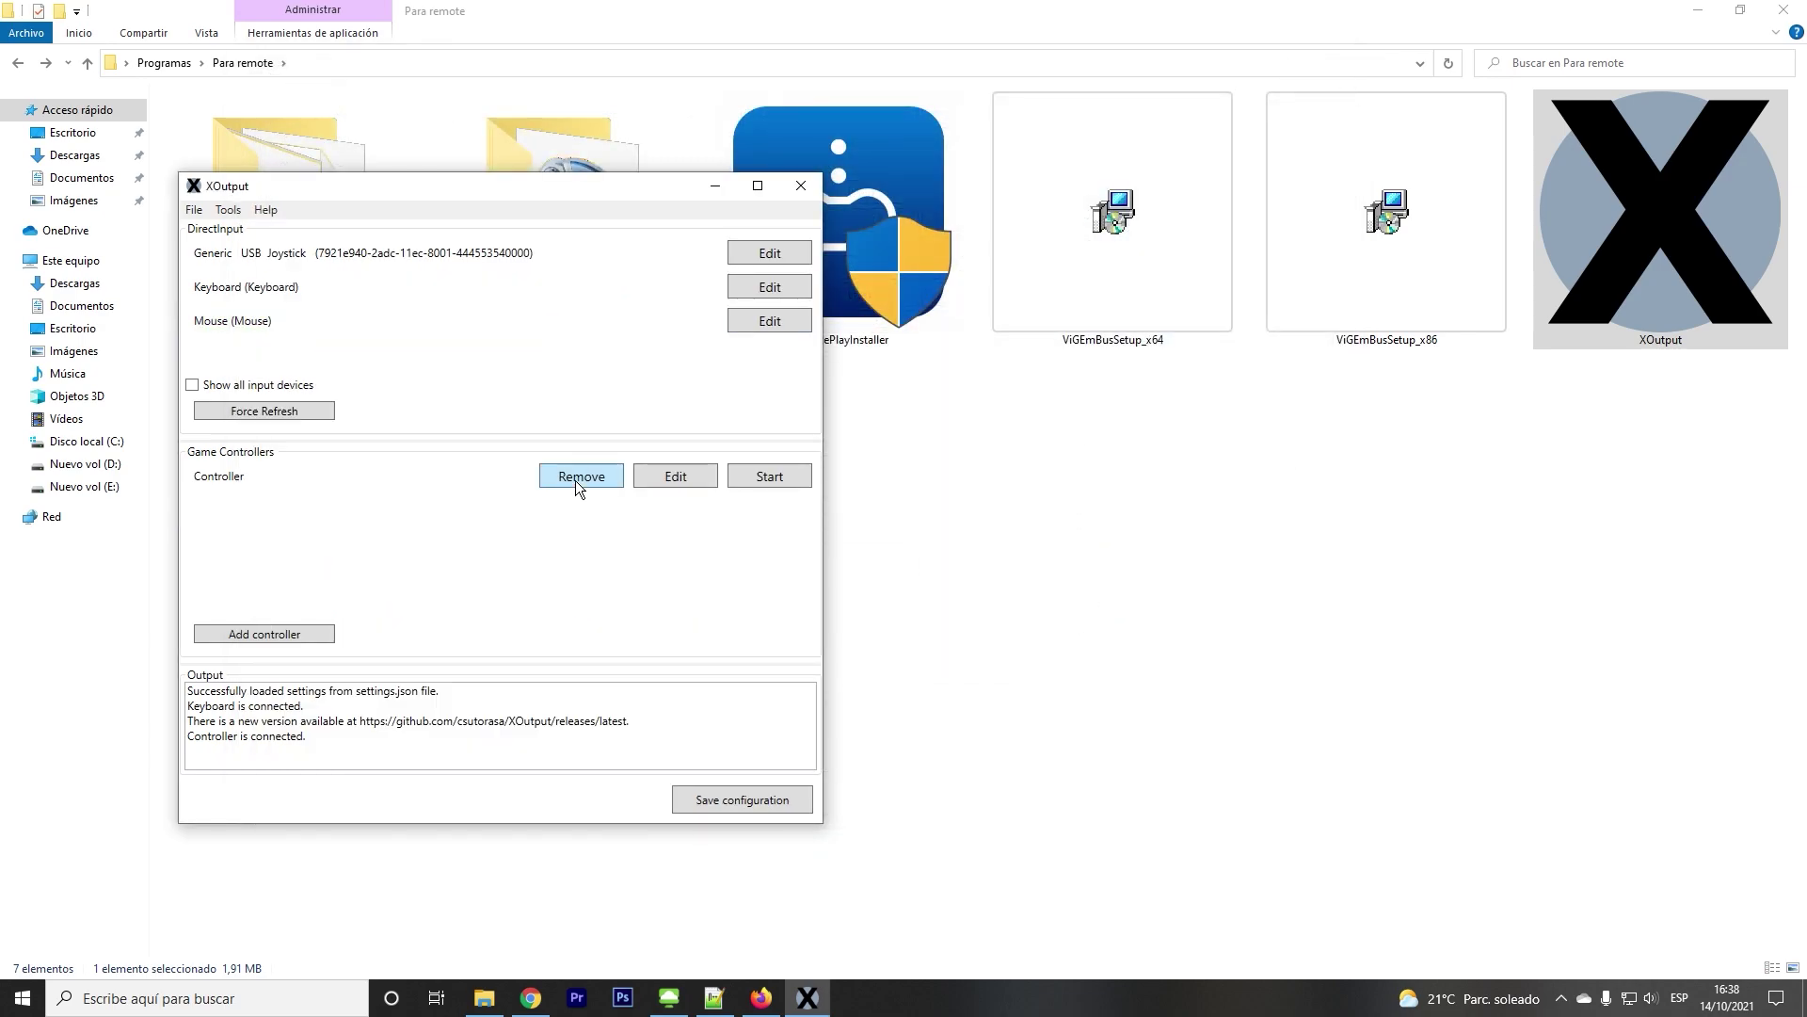
Step: Save the configuration to settings.json and confirm the file in the folder
{"action": "left_click", "coordinate": [196, 210]}
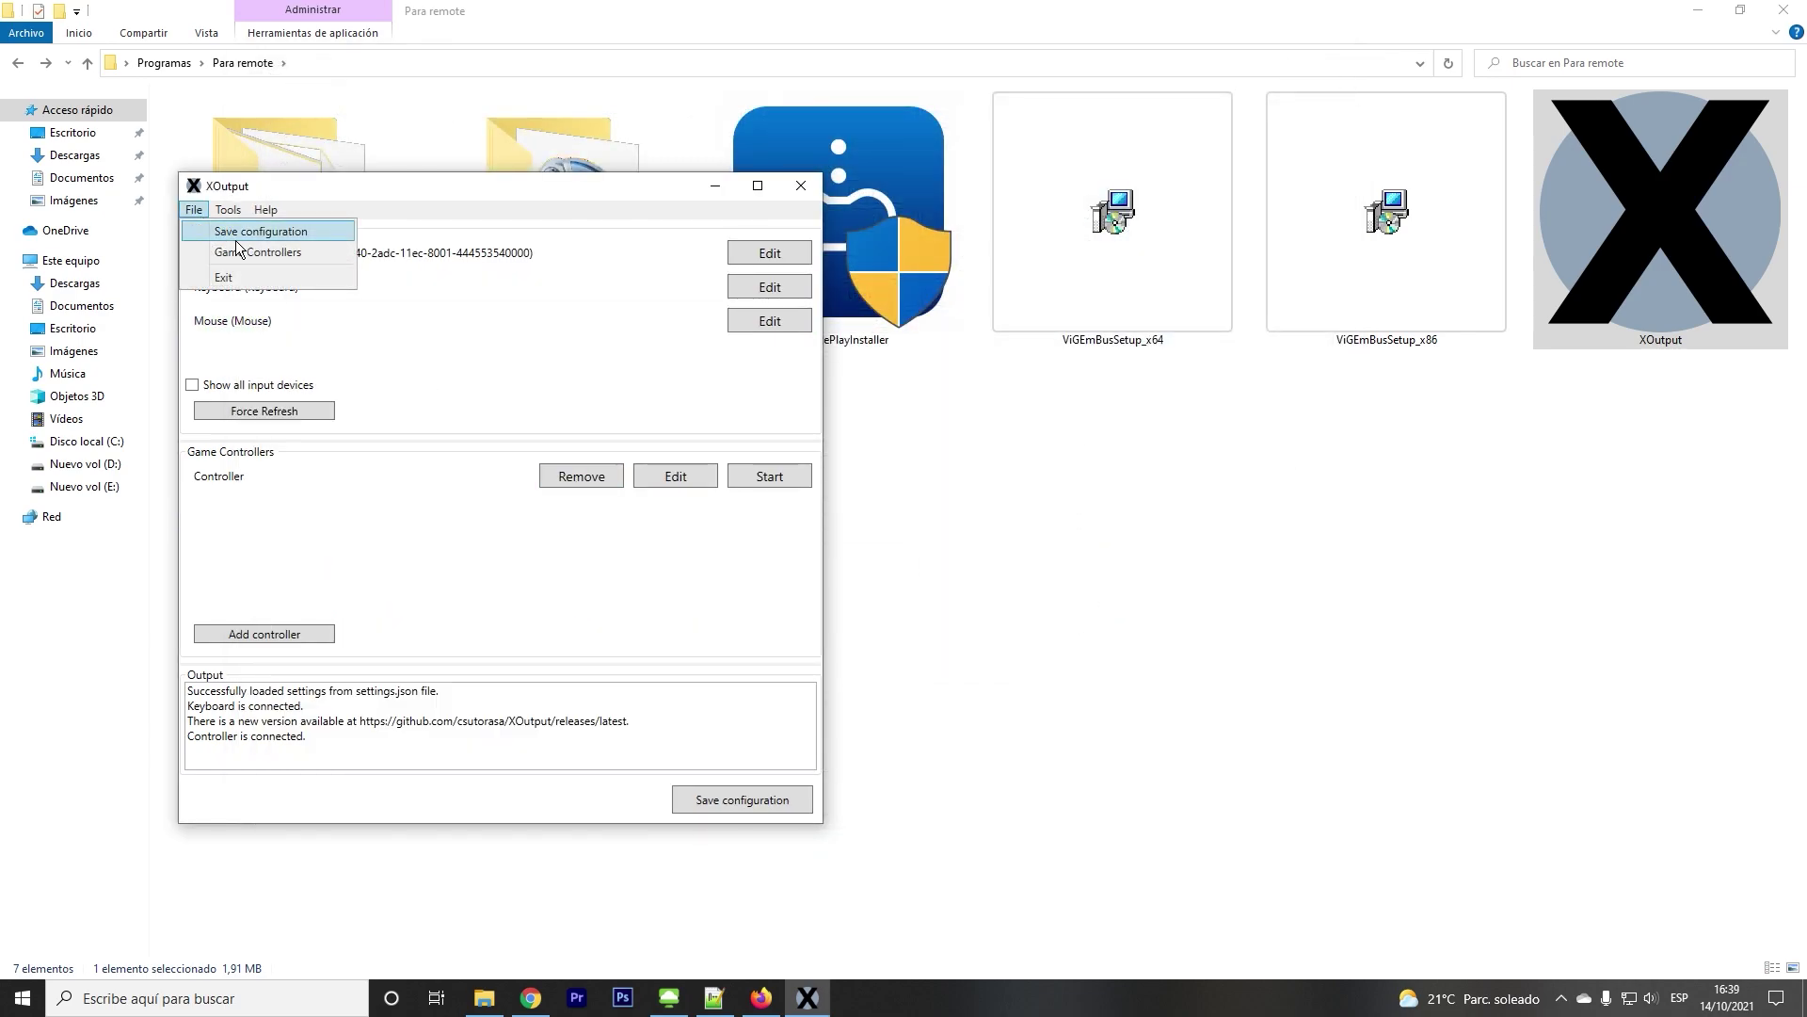
{"action": "left_click", "coordinate": [236, 239]}
{"action": "left_click", "coordinate": [738, 200]}
{"action": "left_click", "coordinate": [1144, 325]}
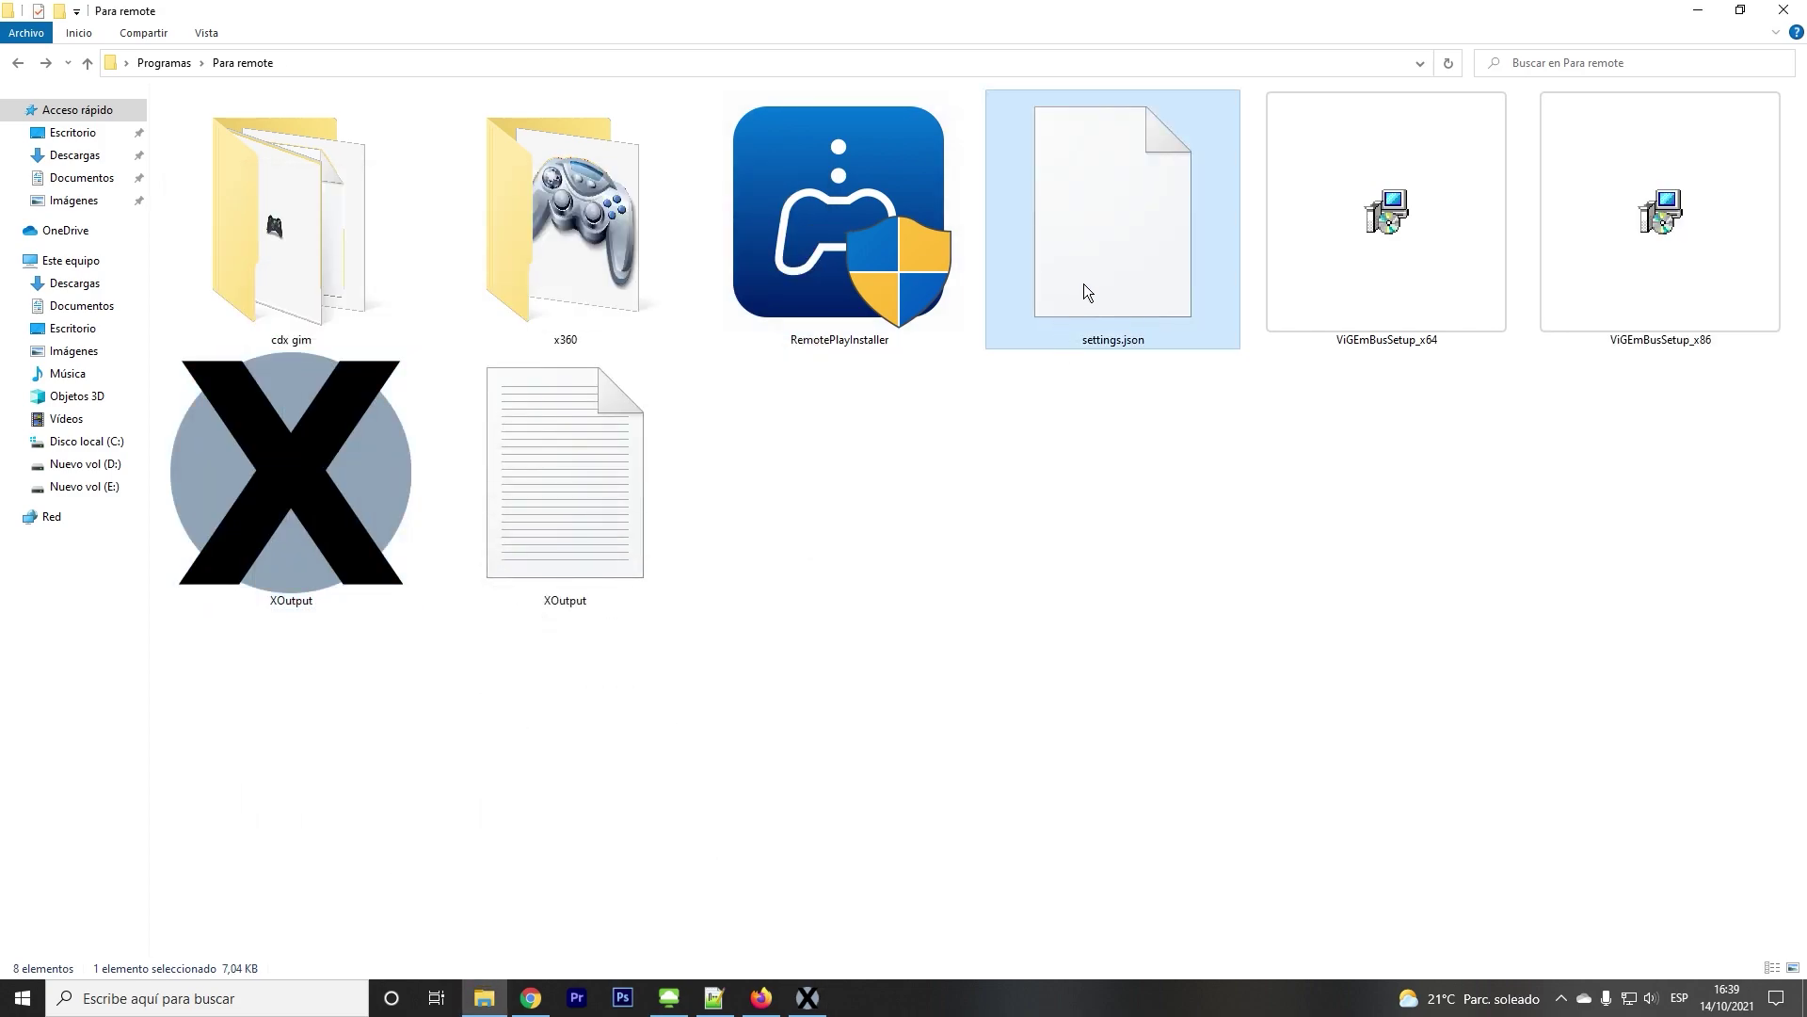
Step: Restart XOutput, verify the controller mapping loaded, then restart it again
{"action": "left_click", "coordinate": [808, 998]}
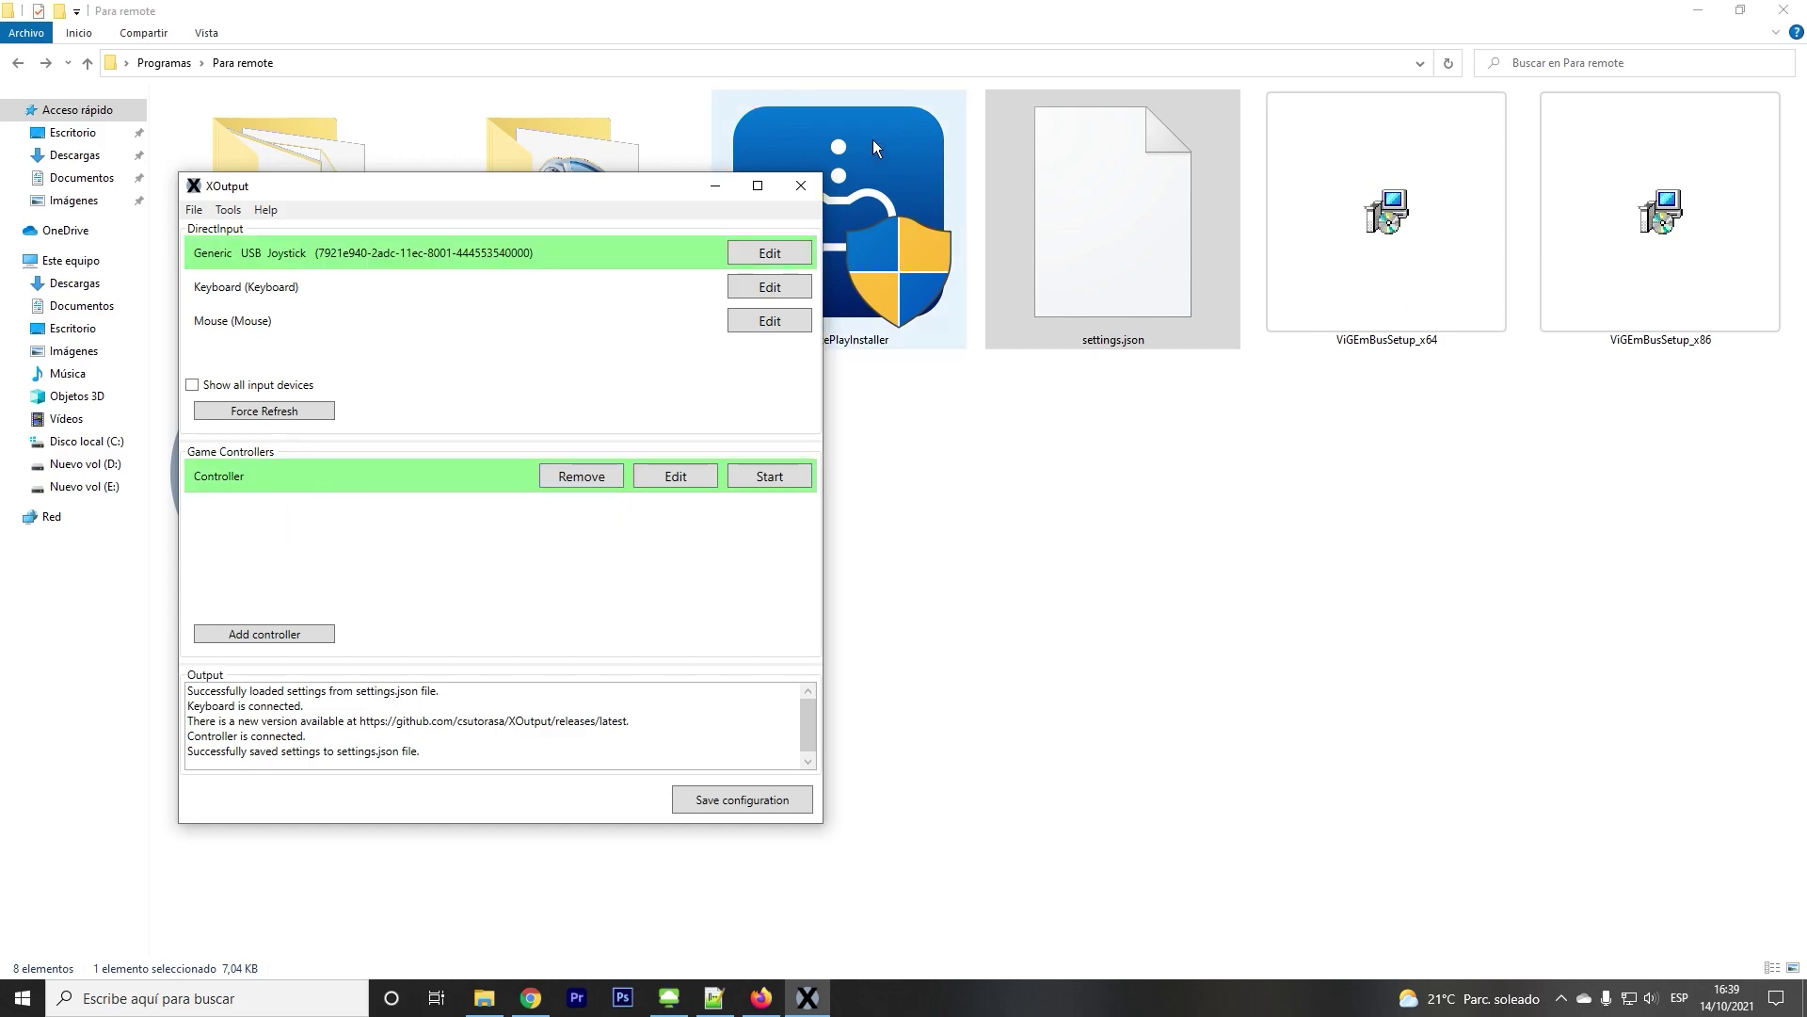
{"action": "left_click", "coordinate": [799, 187]}
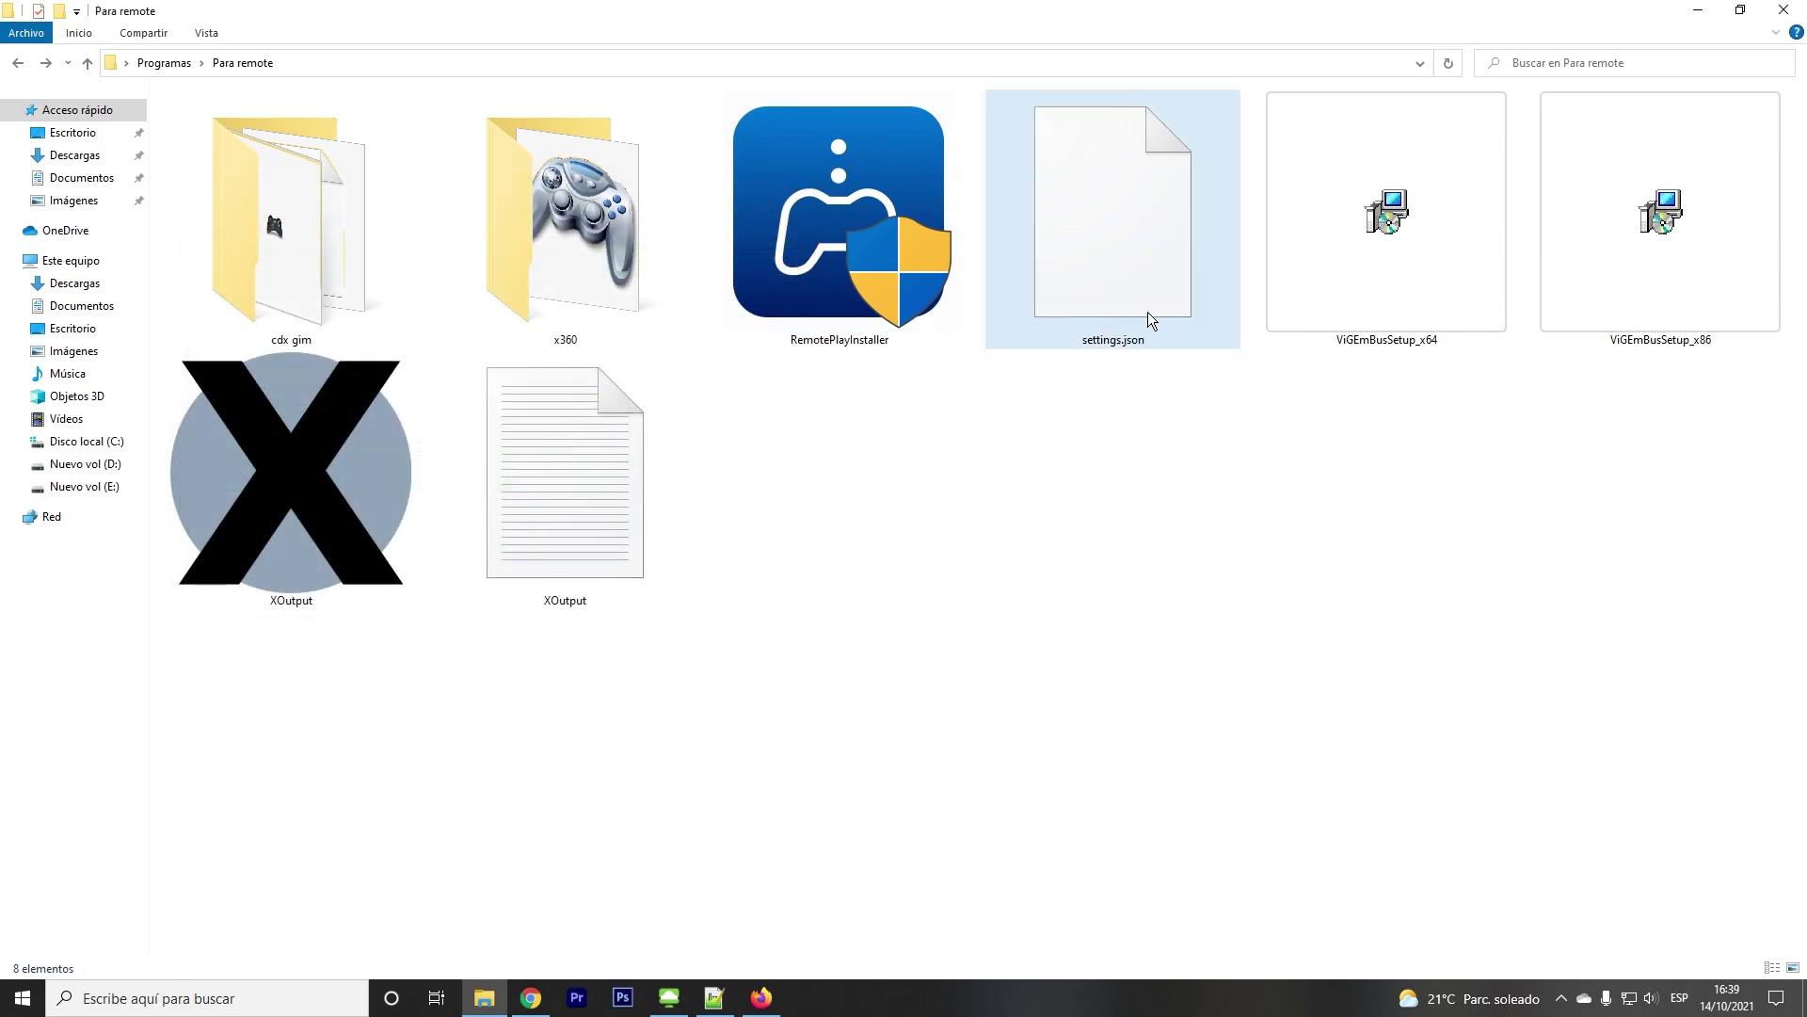
{"action": "double_click", "coordinate": [292, 540]}
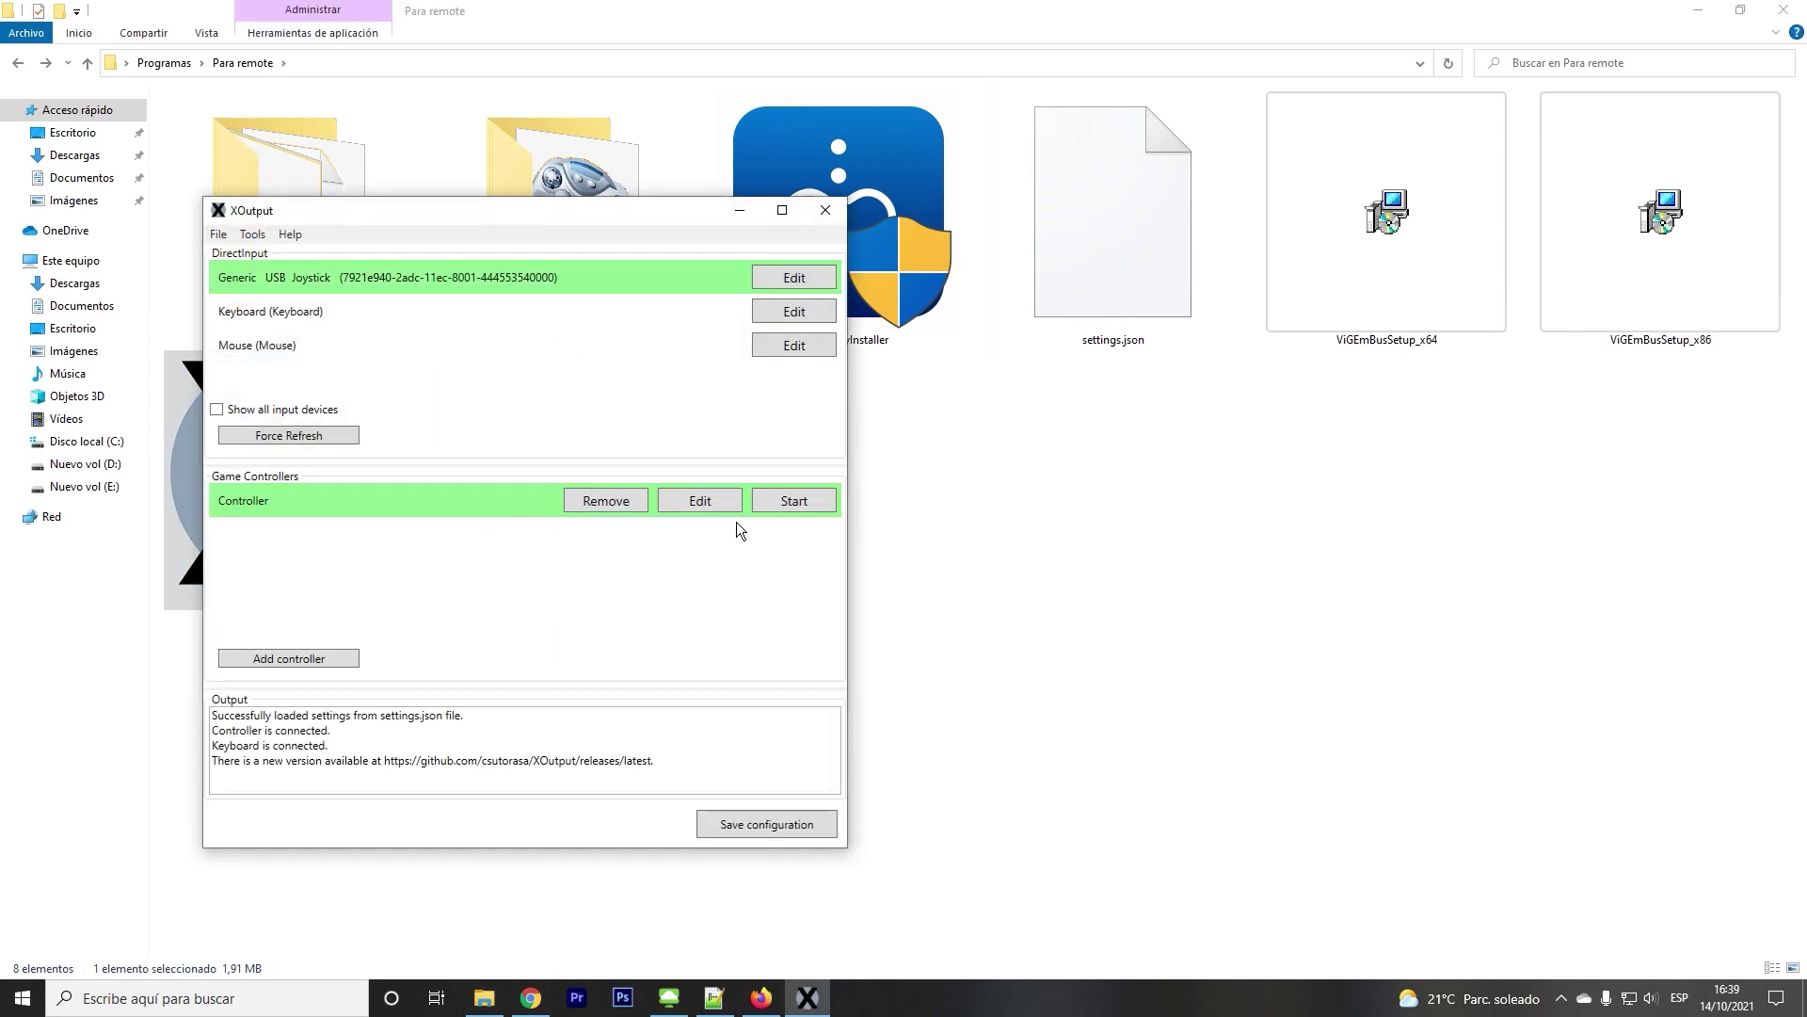
{"action": "left_click", "coordinate": [723, 507]}
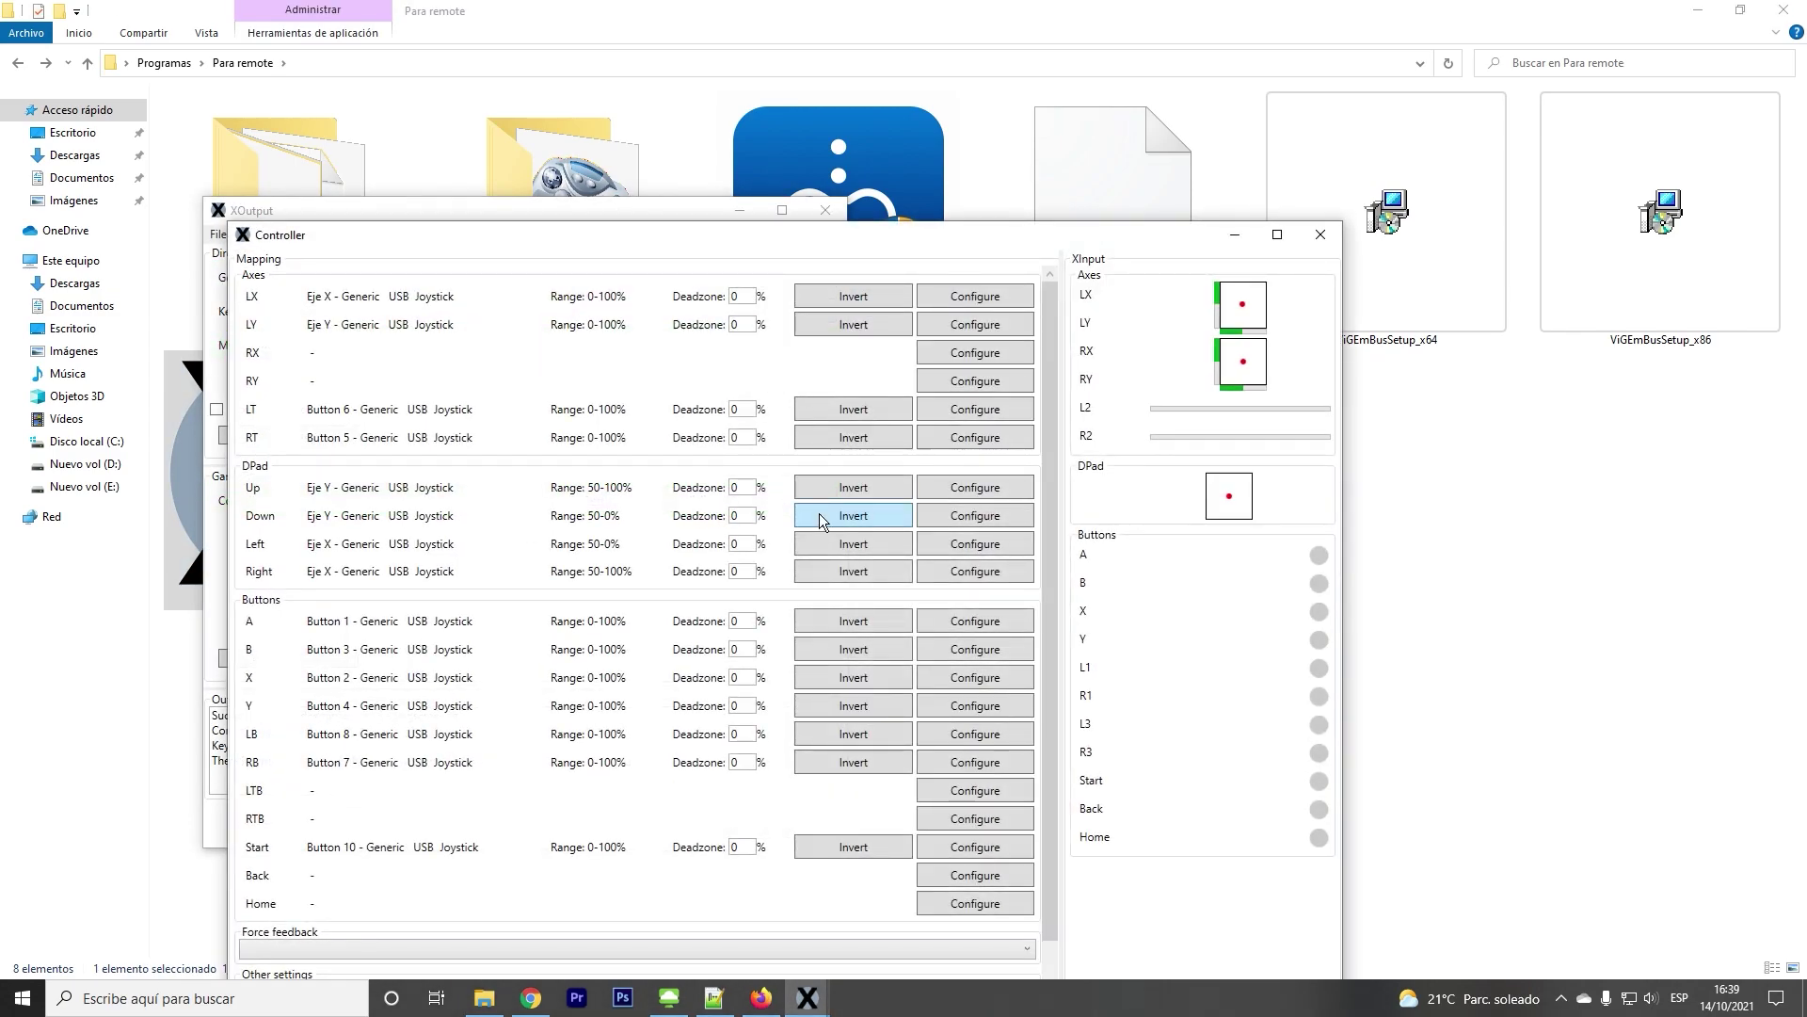
{"action": "left_click", "coordinate": [1337, 243]}
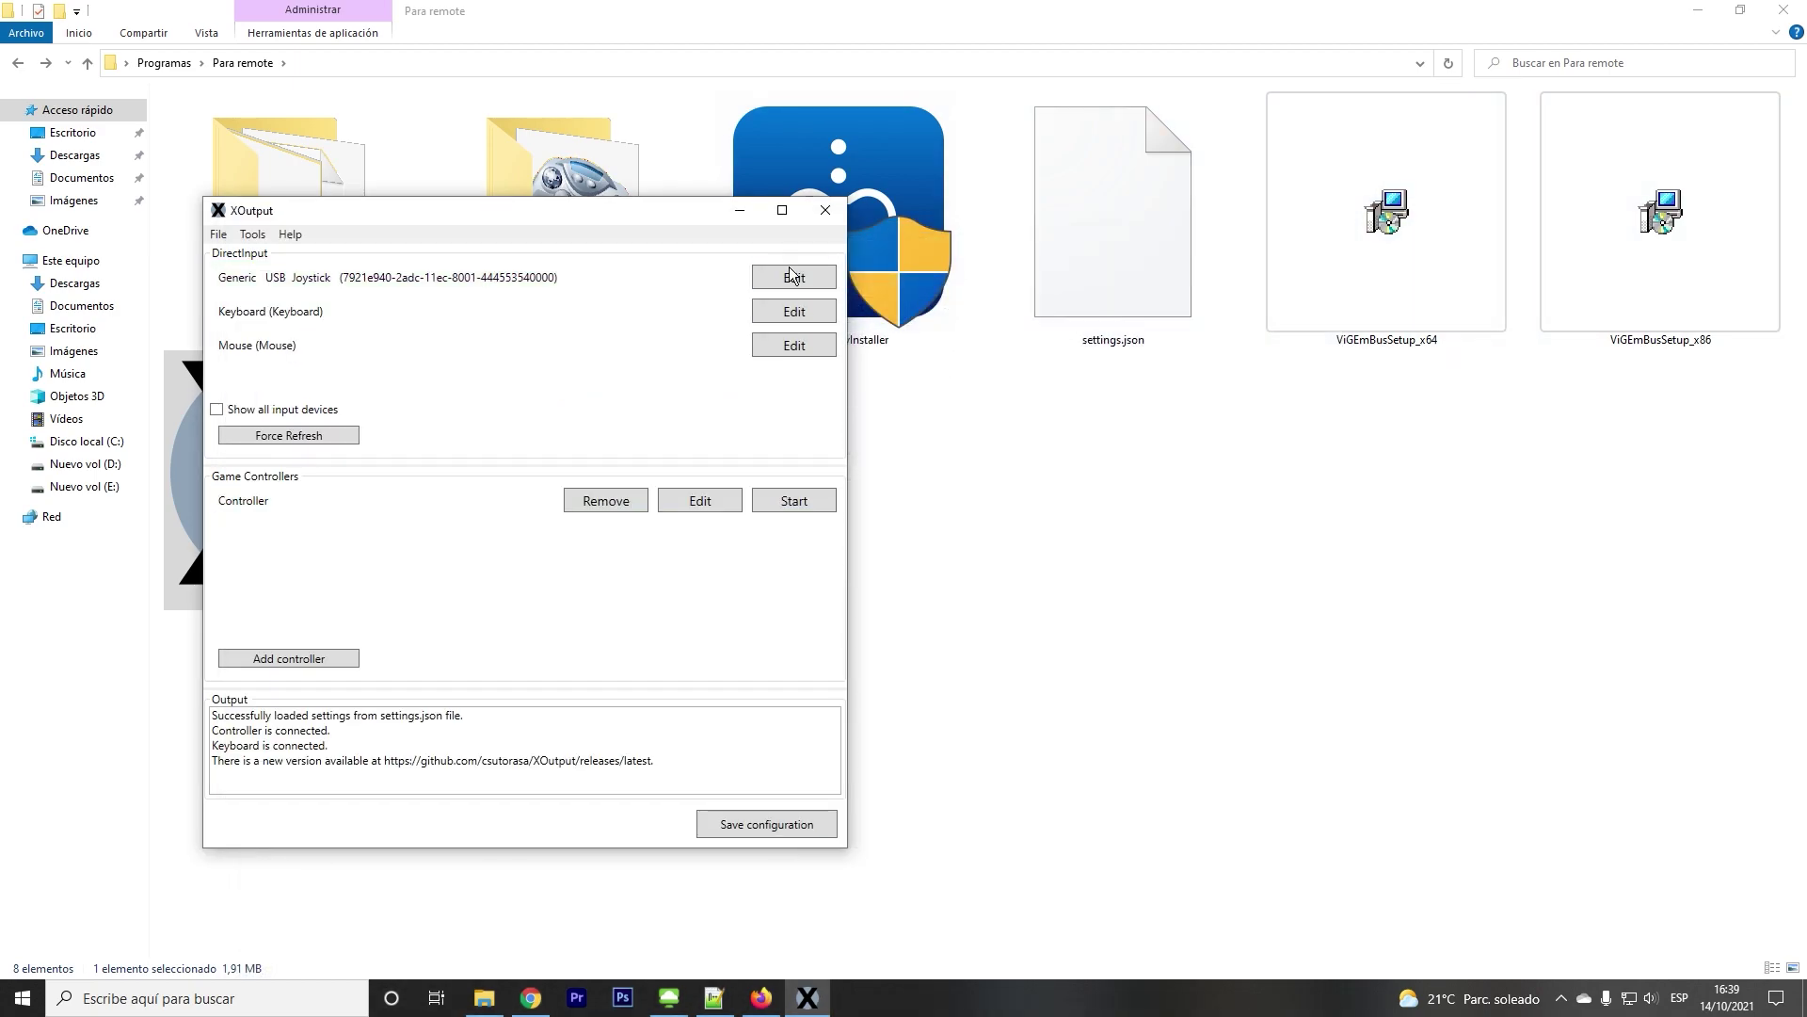
{"action": "left_click", "coordinate": [825, 210]}
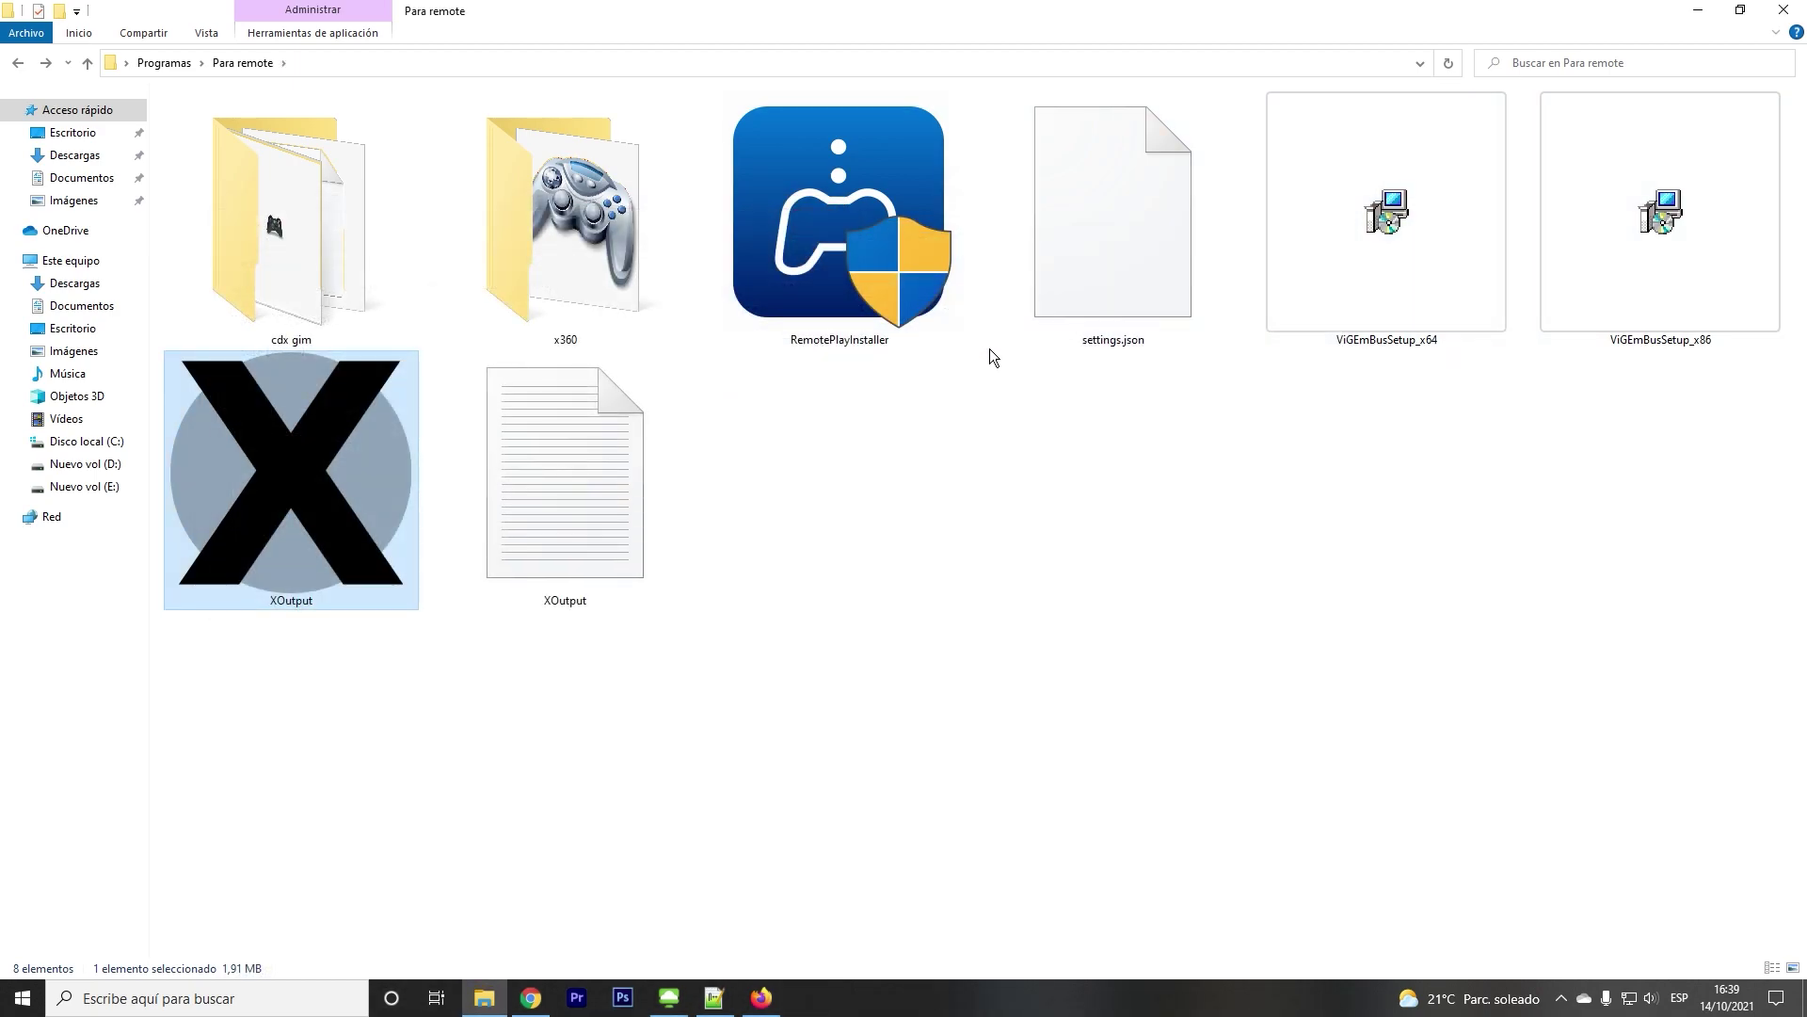
{"action": "double_click", "coordinate": [250, 465]}
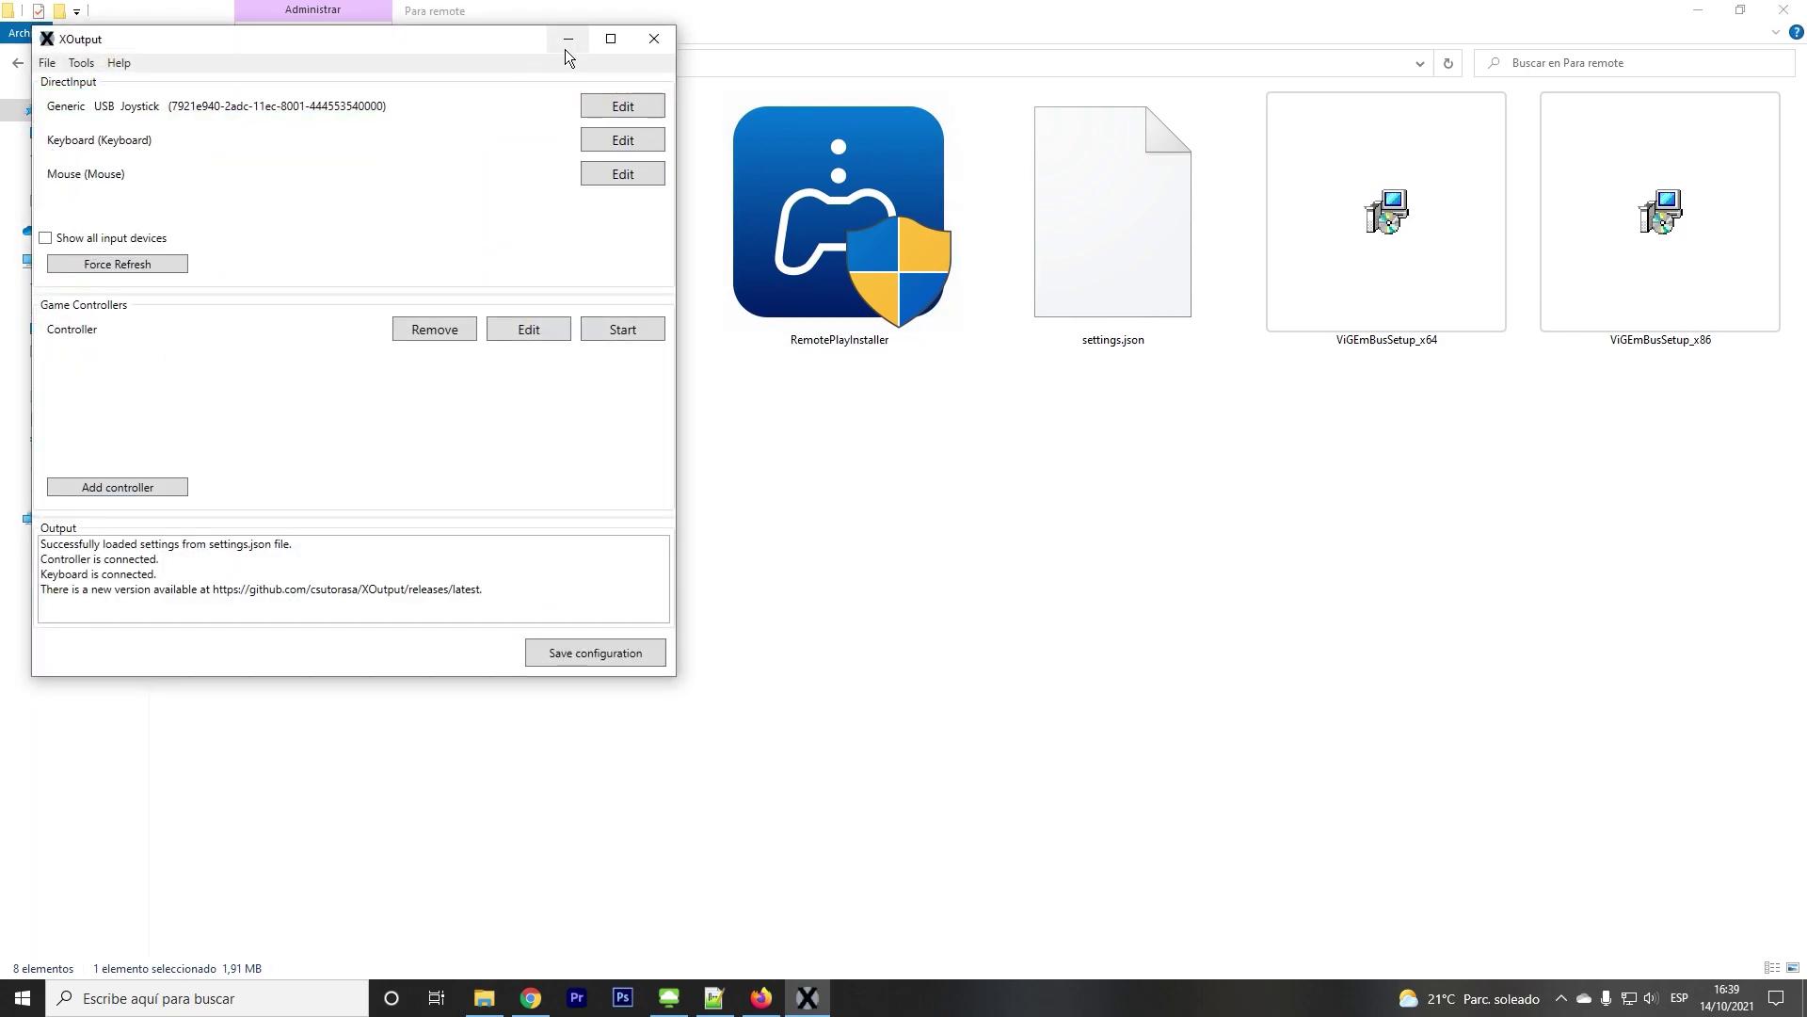
Step: Launch VDX_x64 from the cdx gim folder, then close its window for now
{"action": "left_click", "coordinate": [583, 44]}
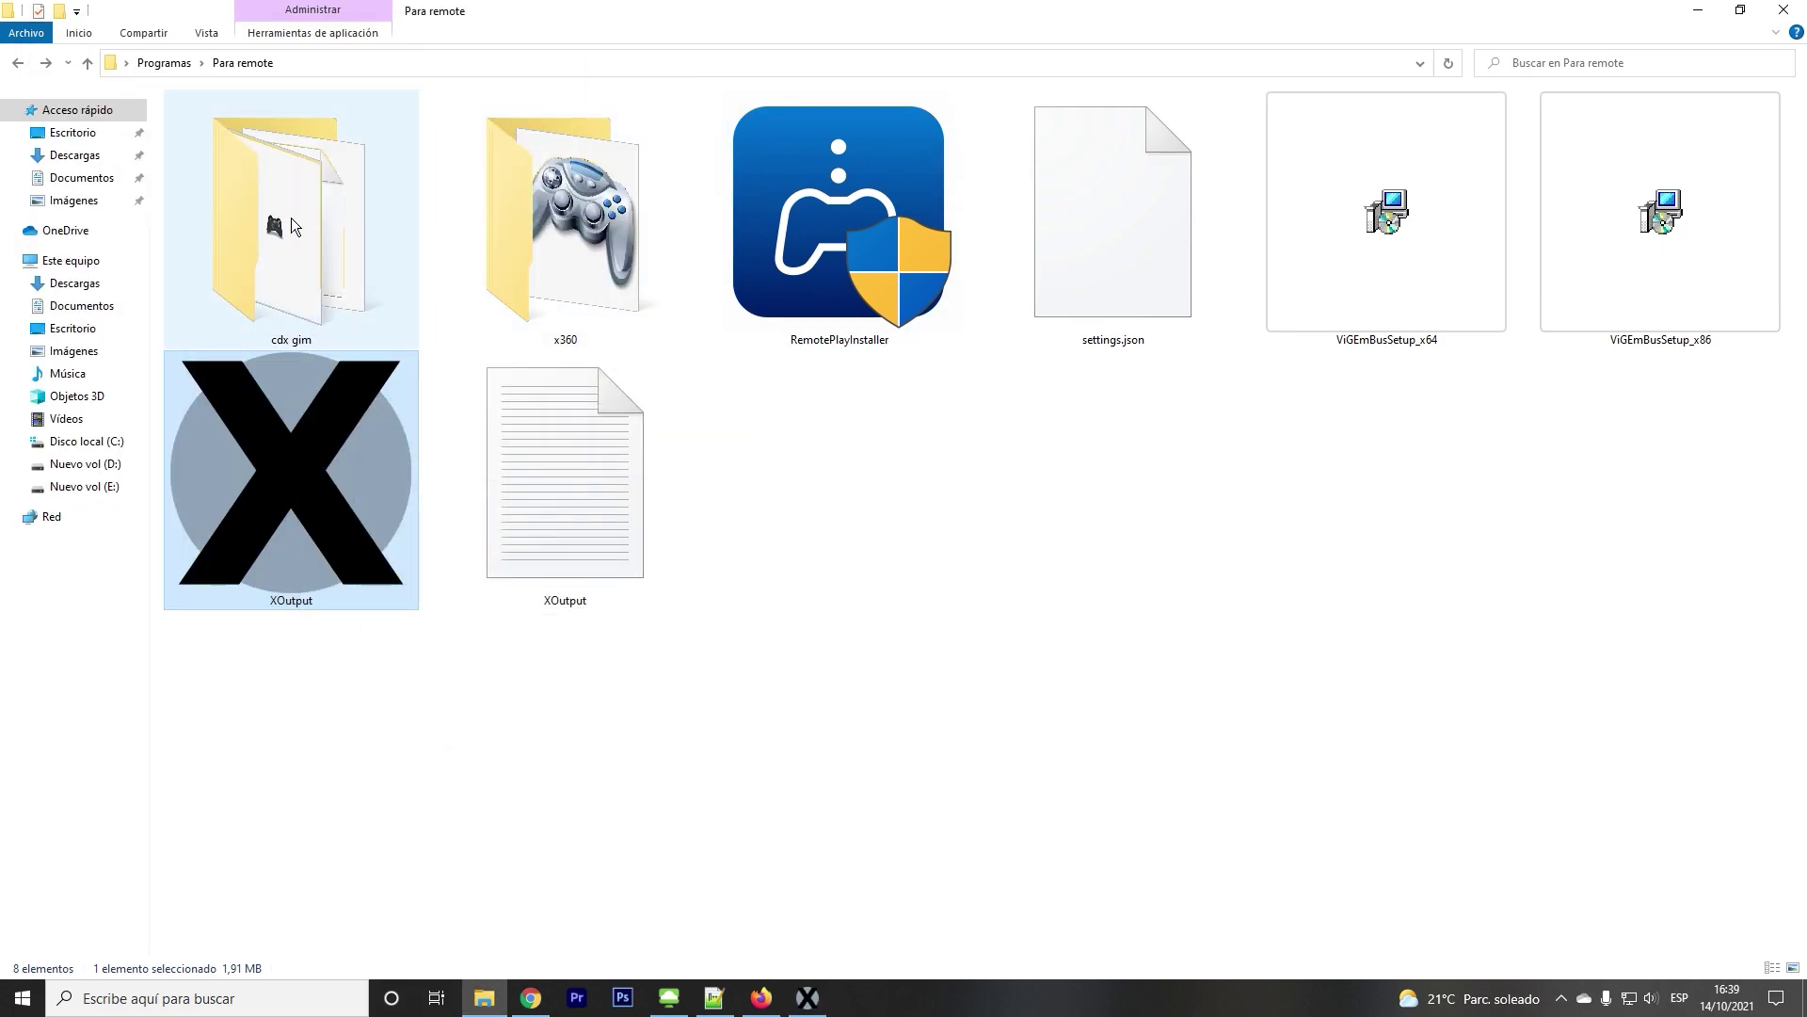
{"action": "double_click", "coordinate": [293, 226]}
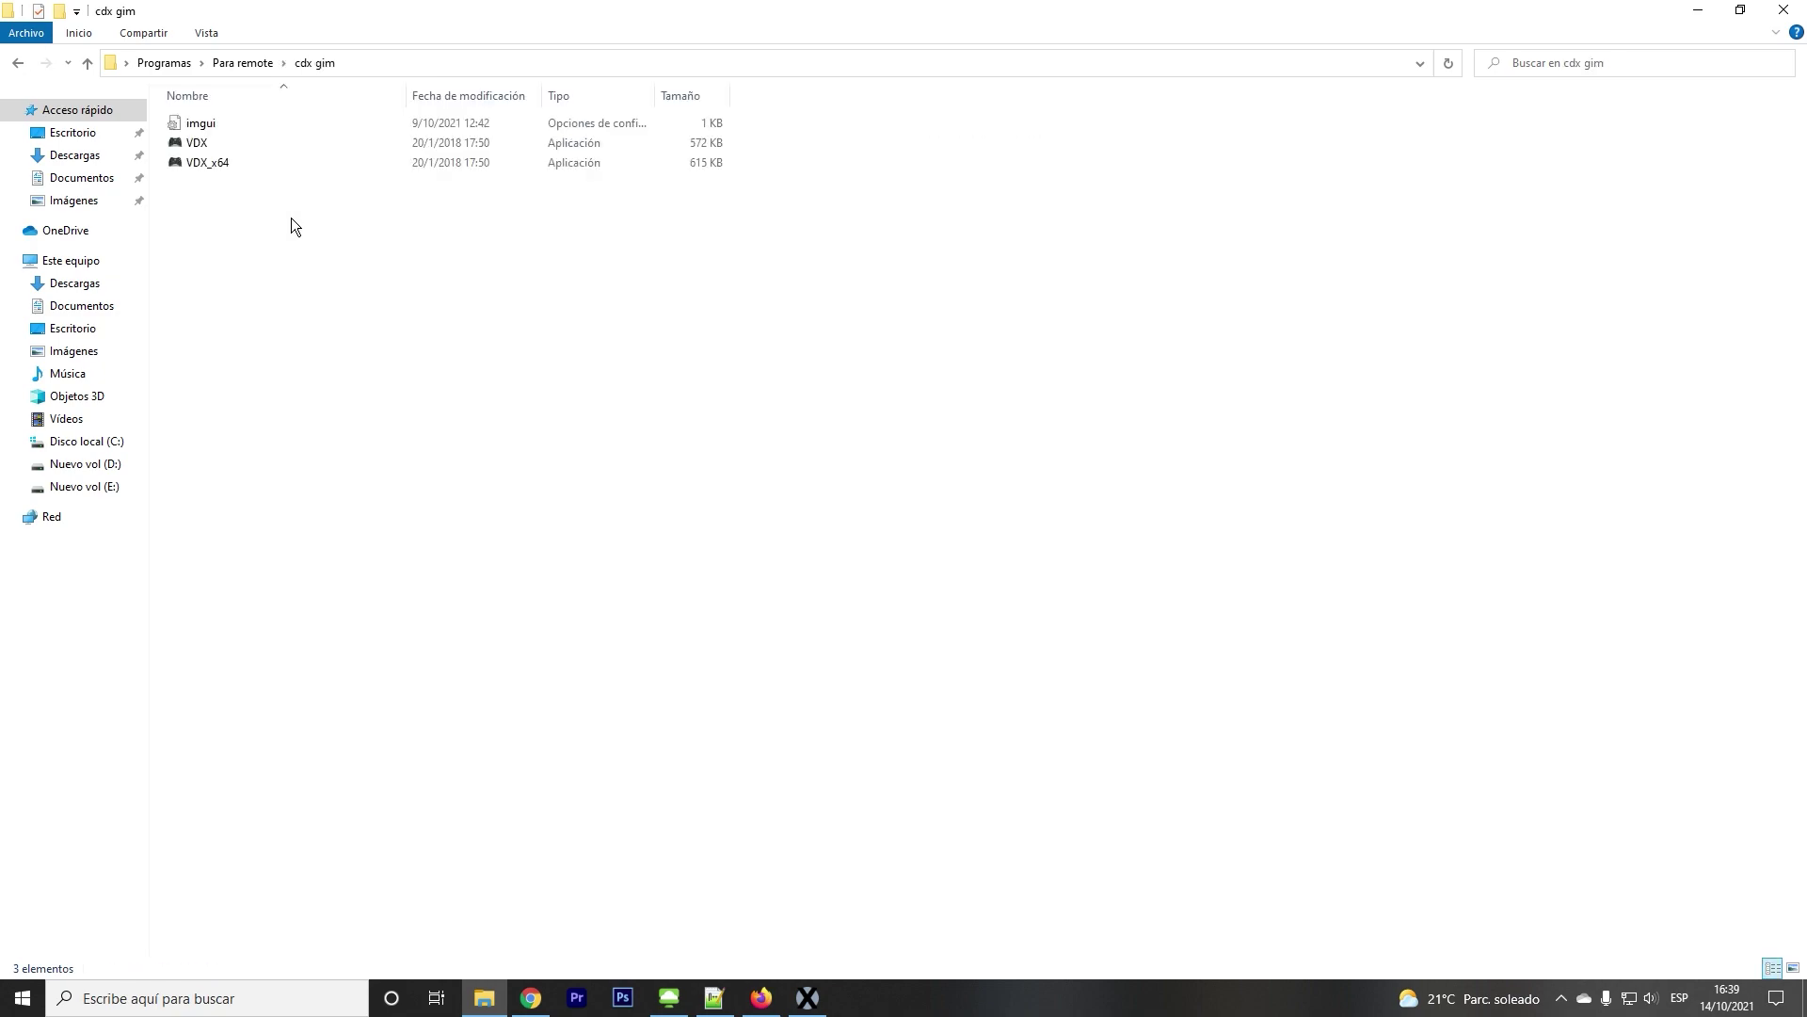
{"action": "left_click", "coordinate": [228, 167]}
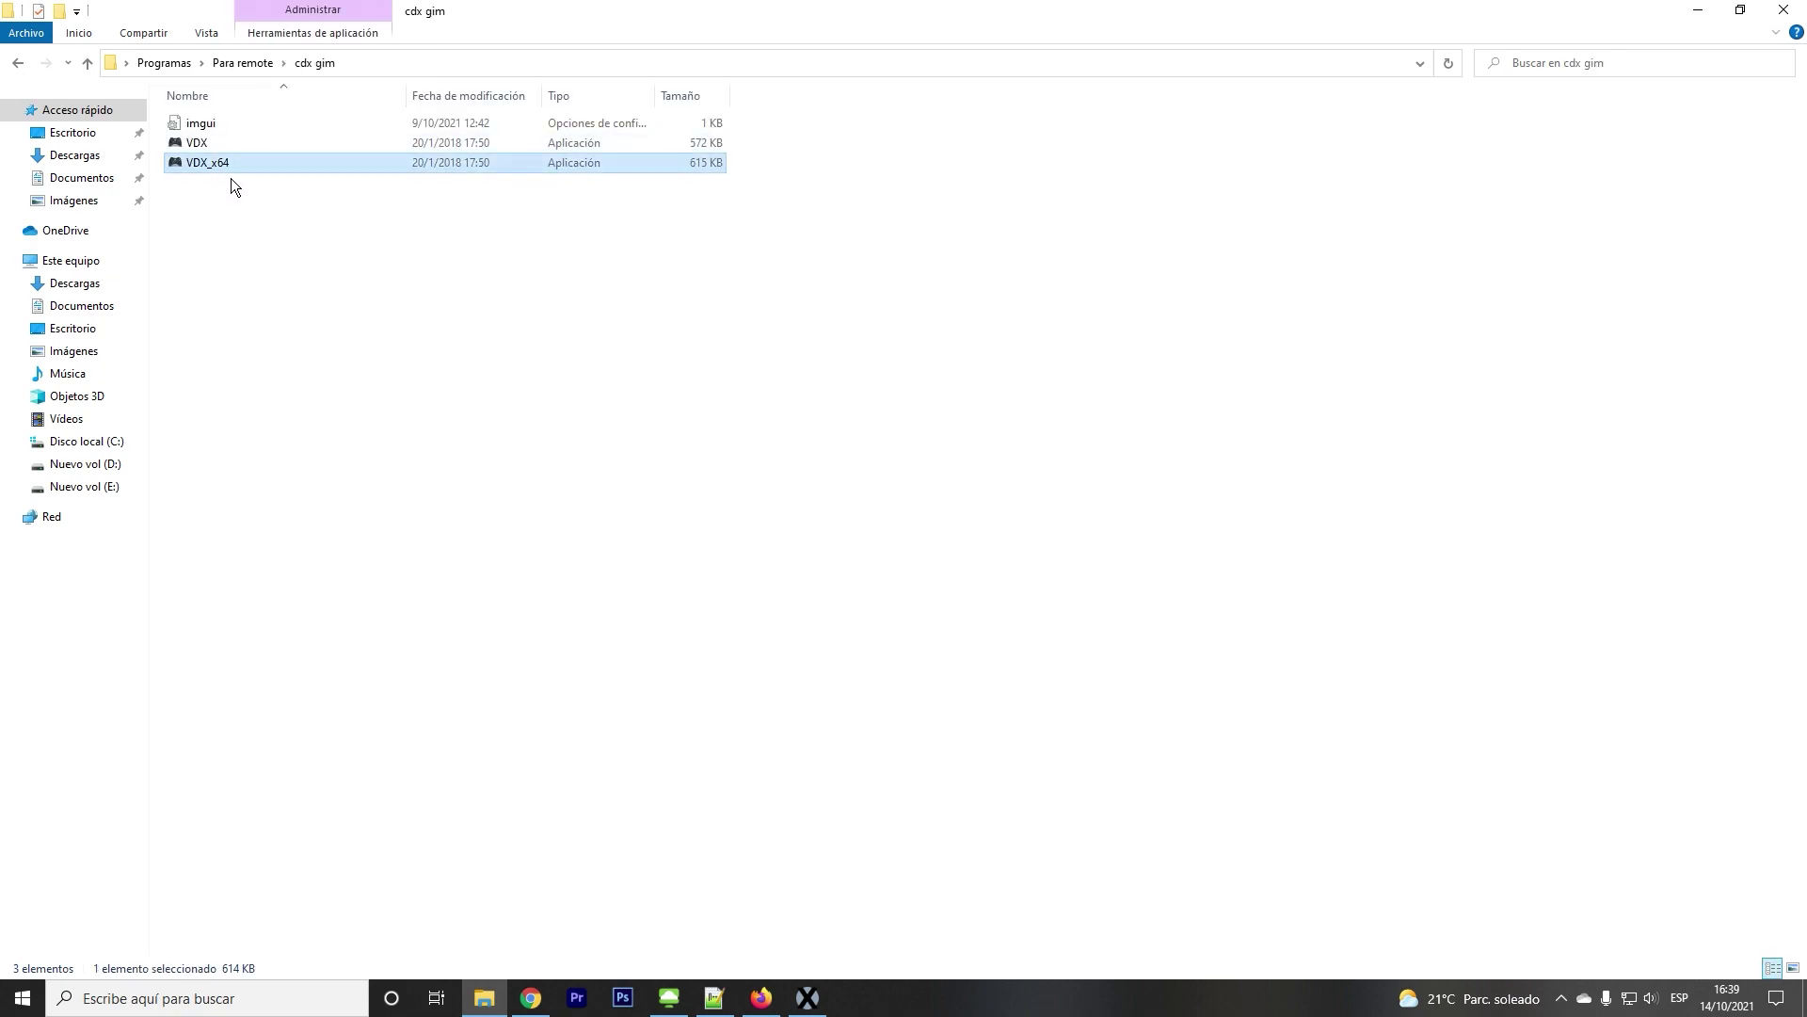
{"action": "key", "text": "Return"}
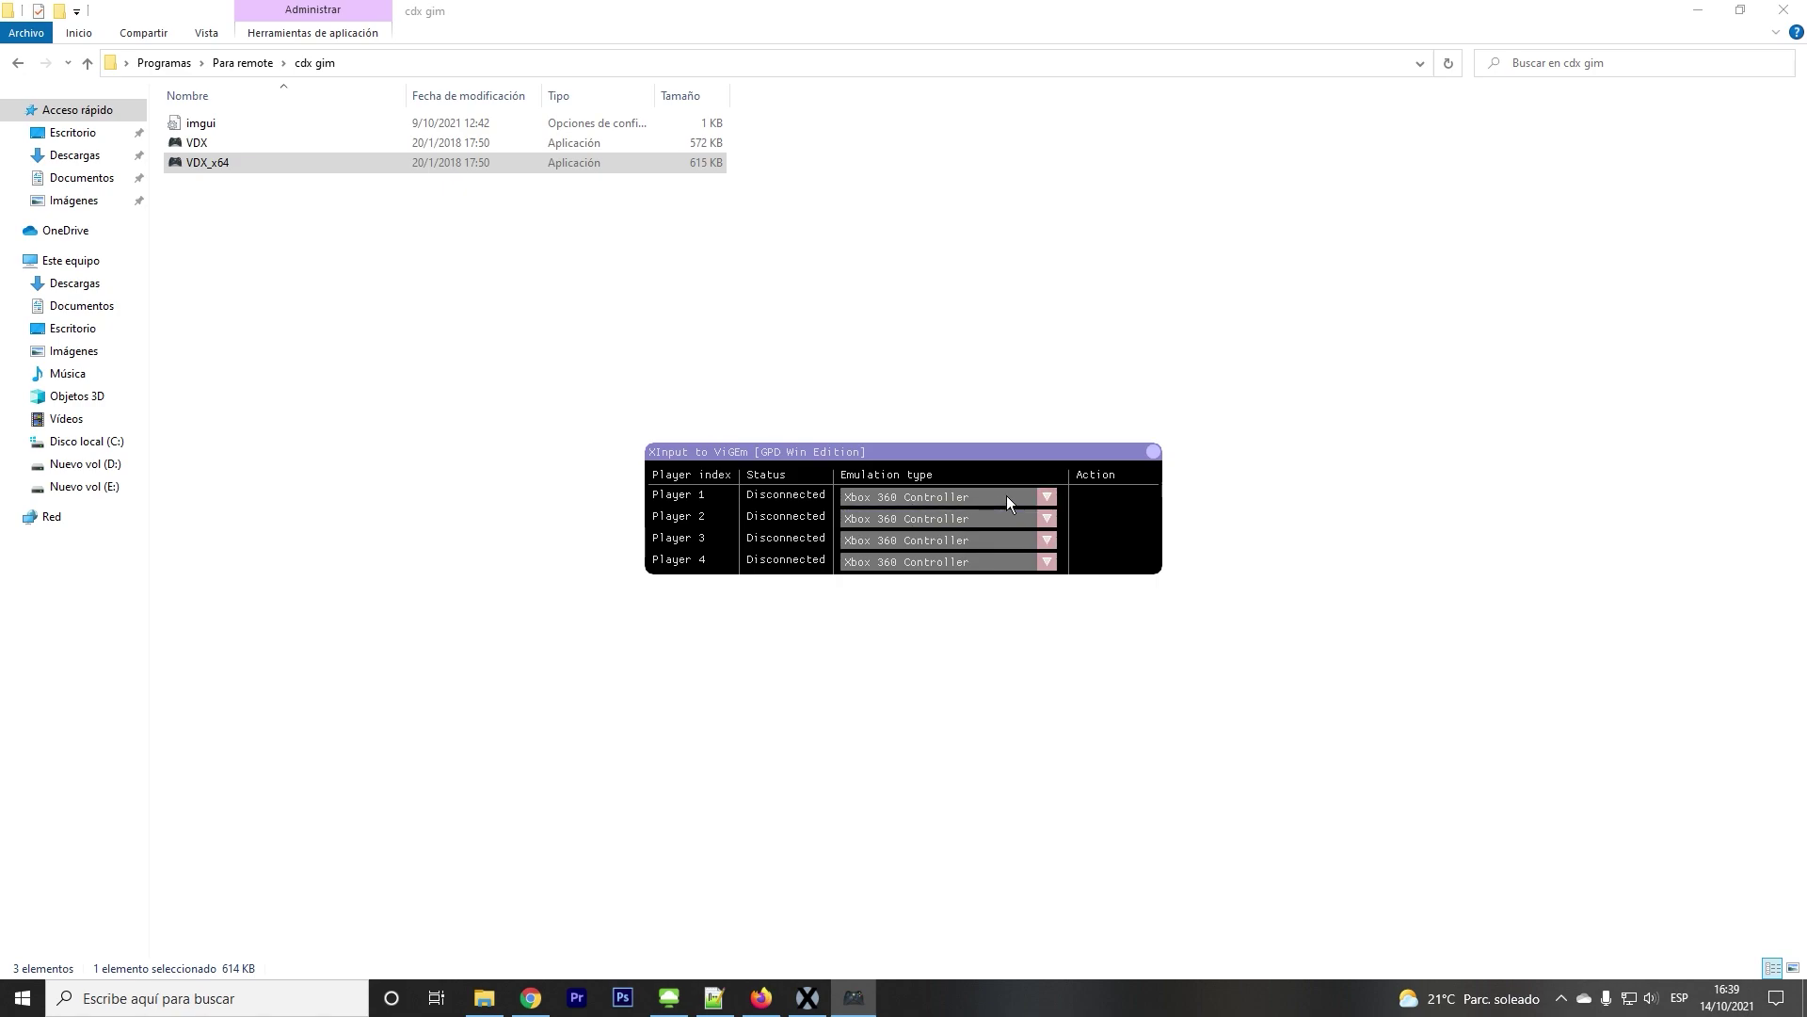
{"action": "left_click", "coordinate": [1153, 452]}
Step: Start the joystick controller emulation in XOutput and dismiss the device notification
{"action": "left_click", "coordinate": [807, 998]}
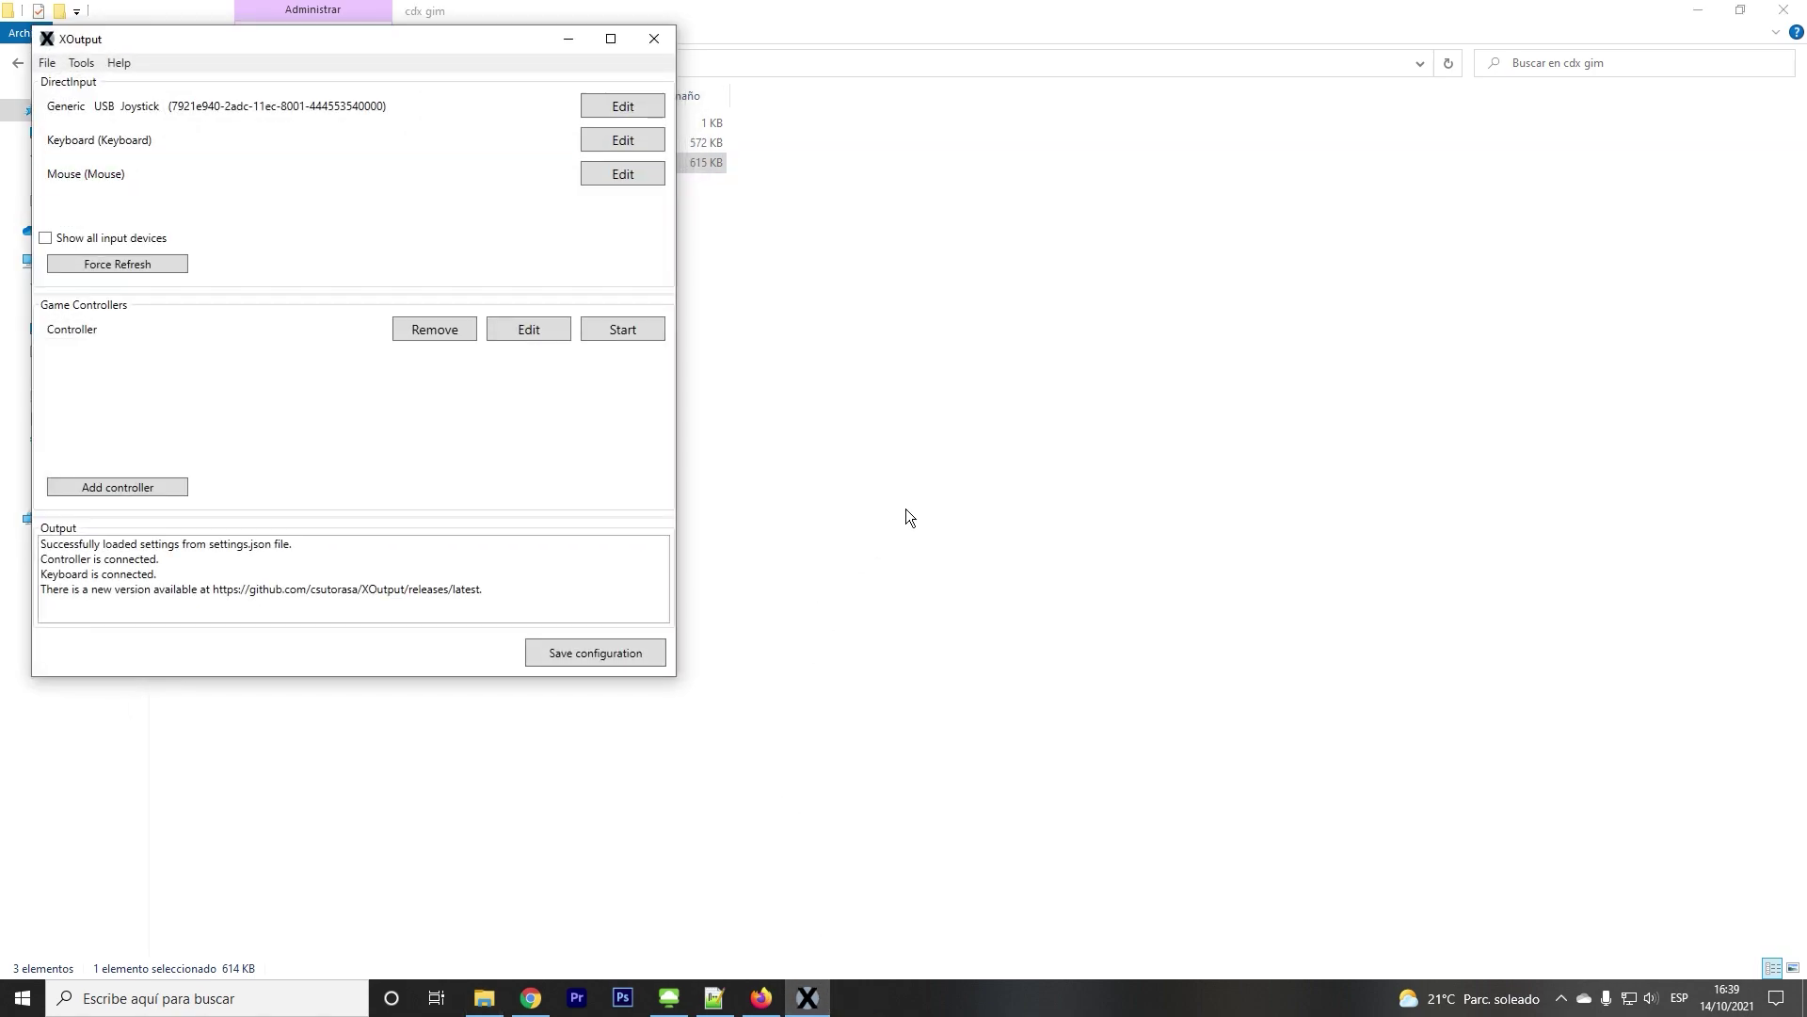
{"action": "left_click", "coordinate": [641, 337]}
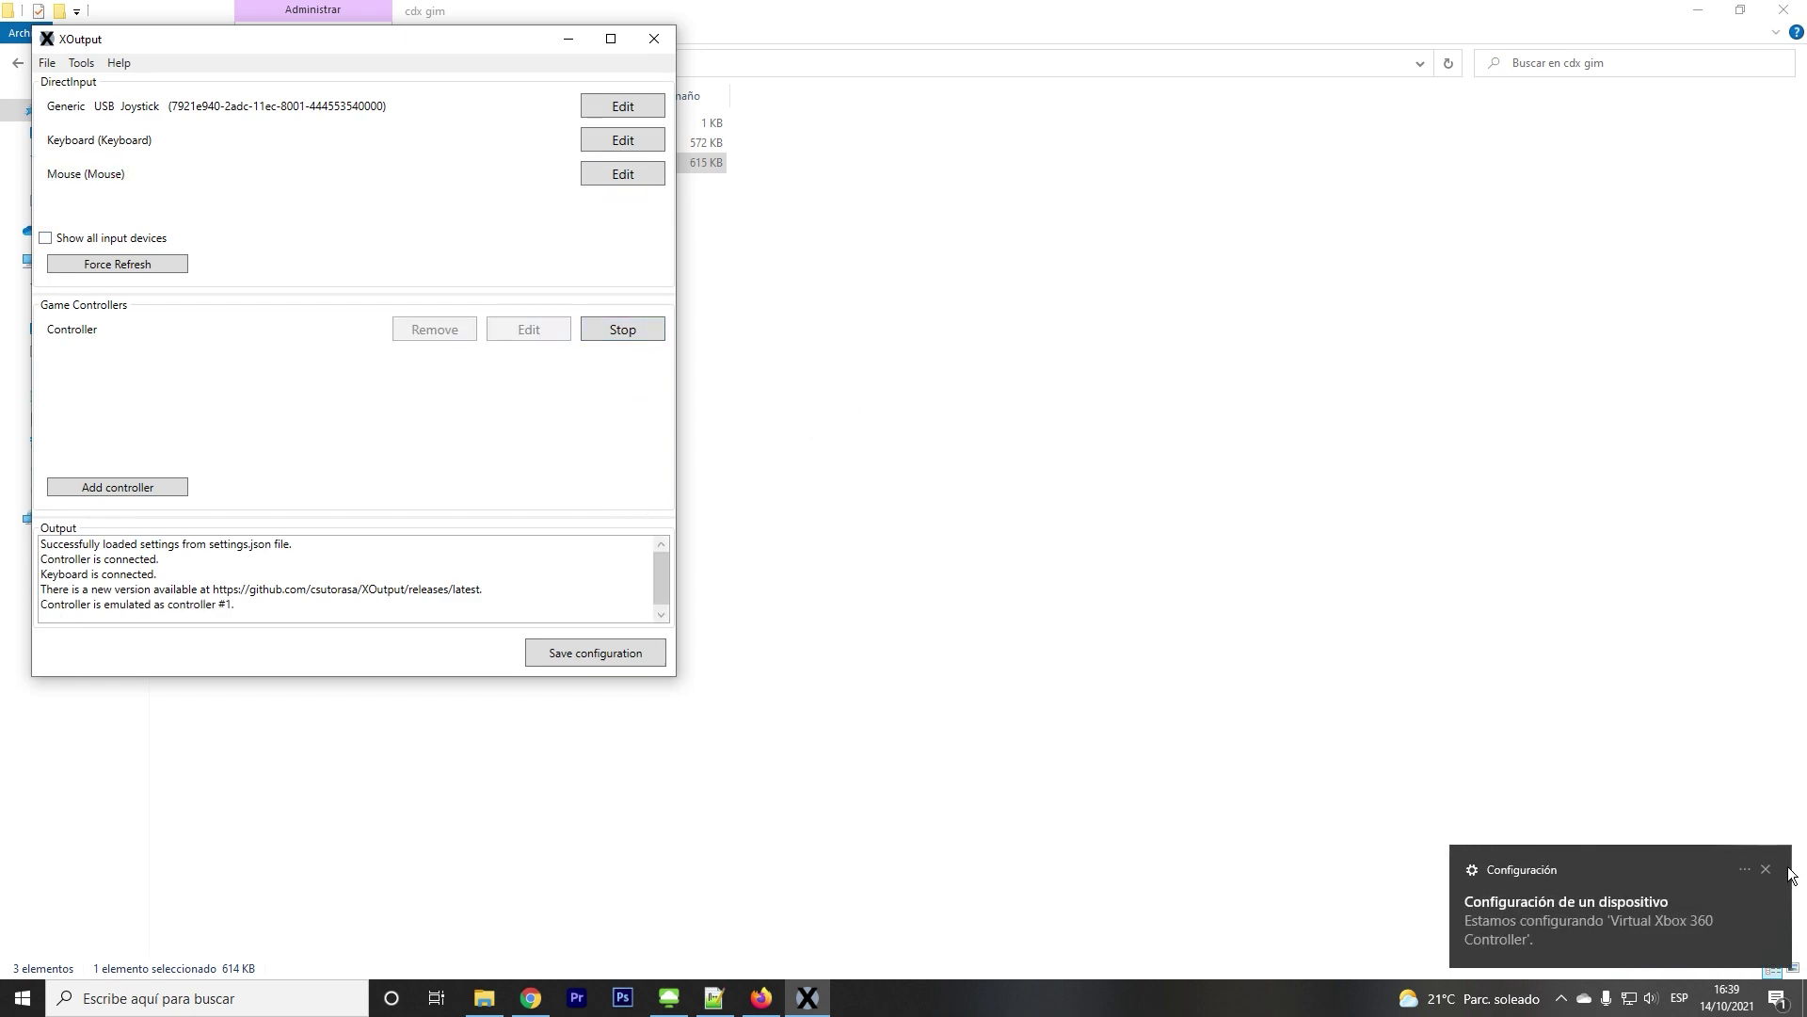
{"action": "left_click", "coordinate": [1773, 887]}
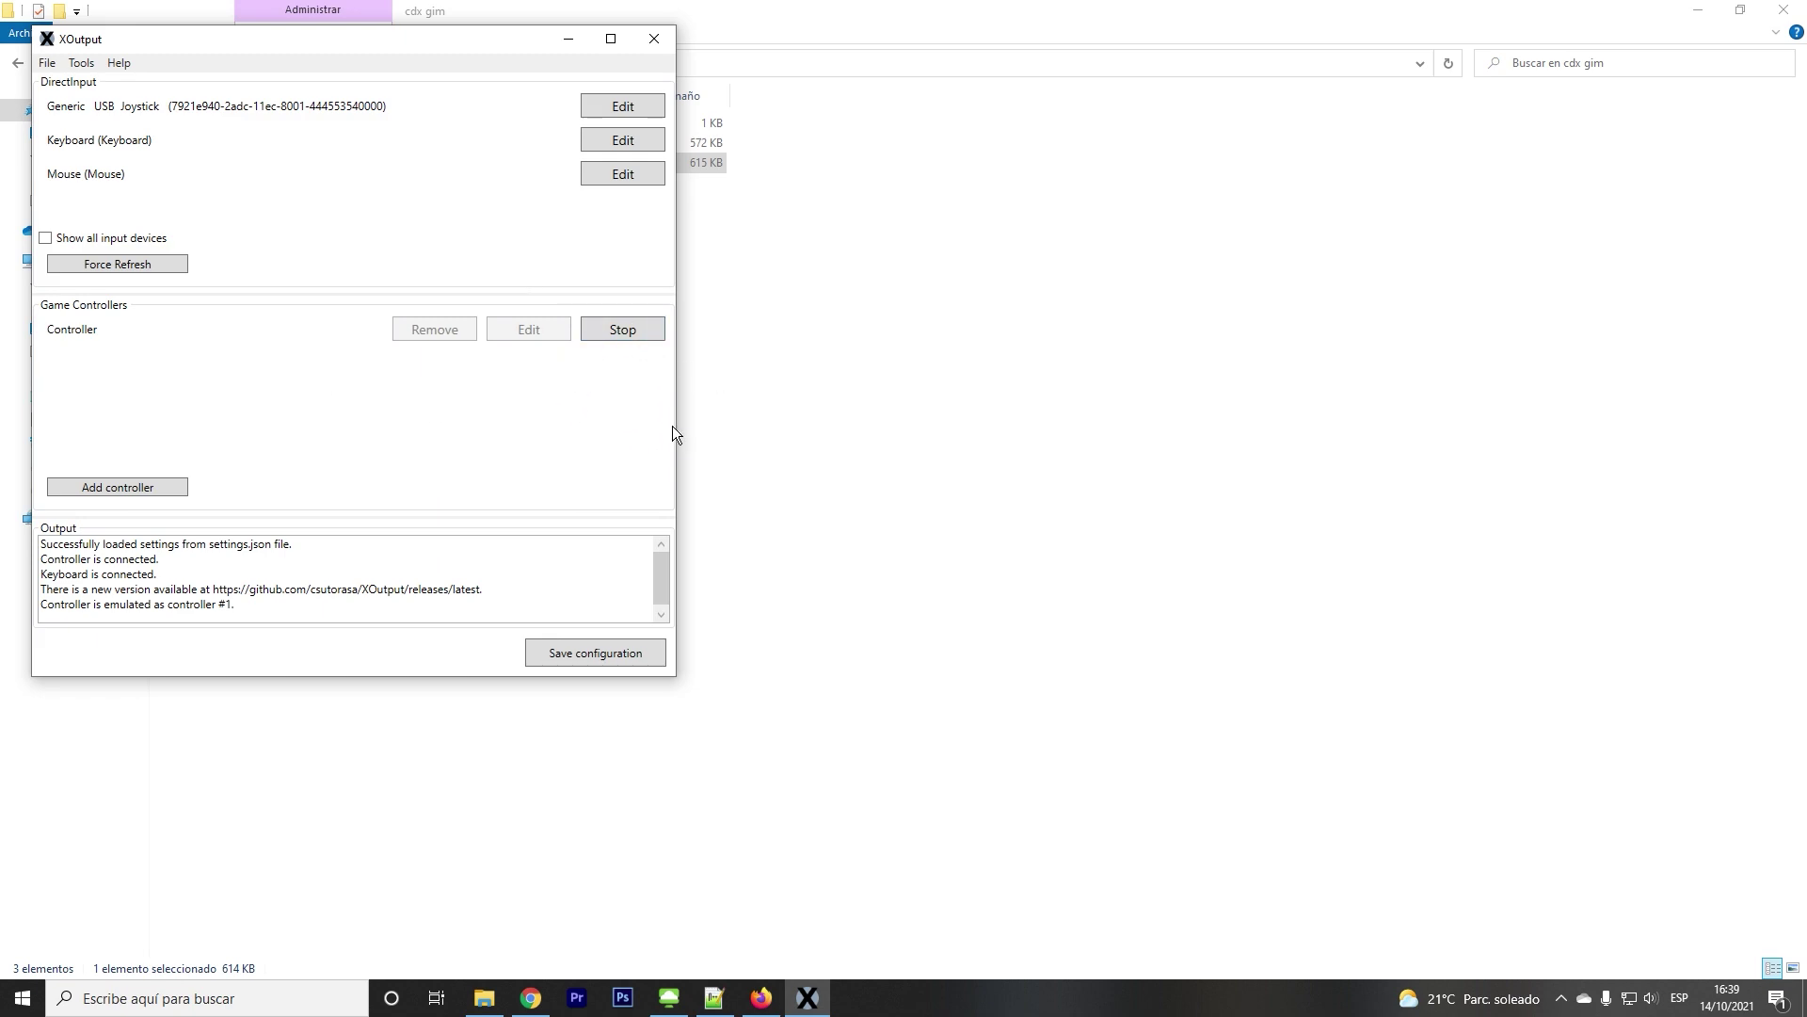
{"action": "left_click", "coordinate": [575, 54]}
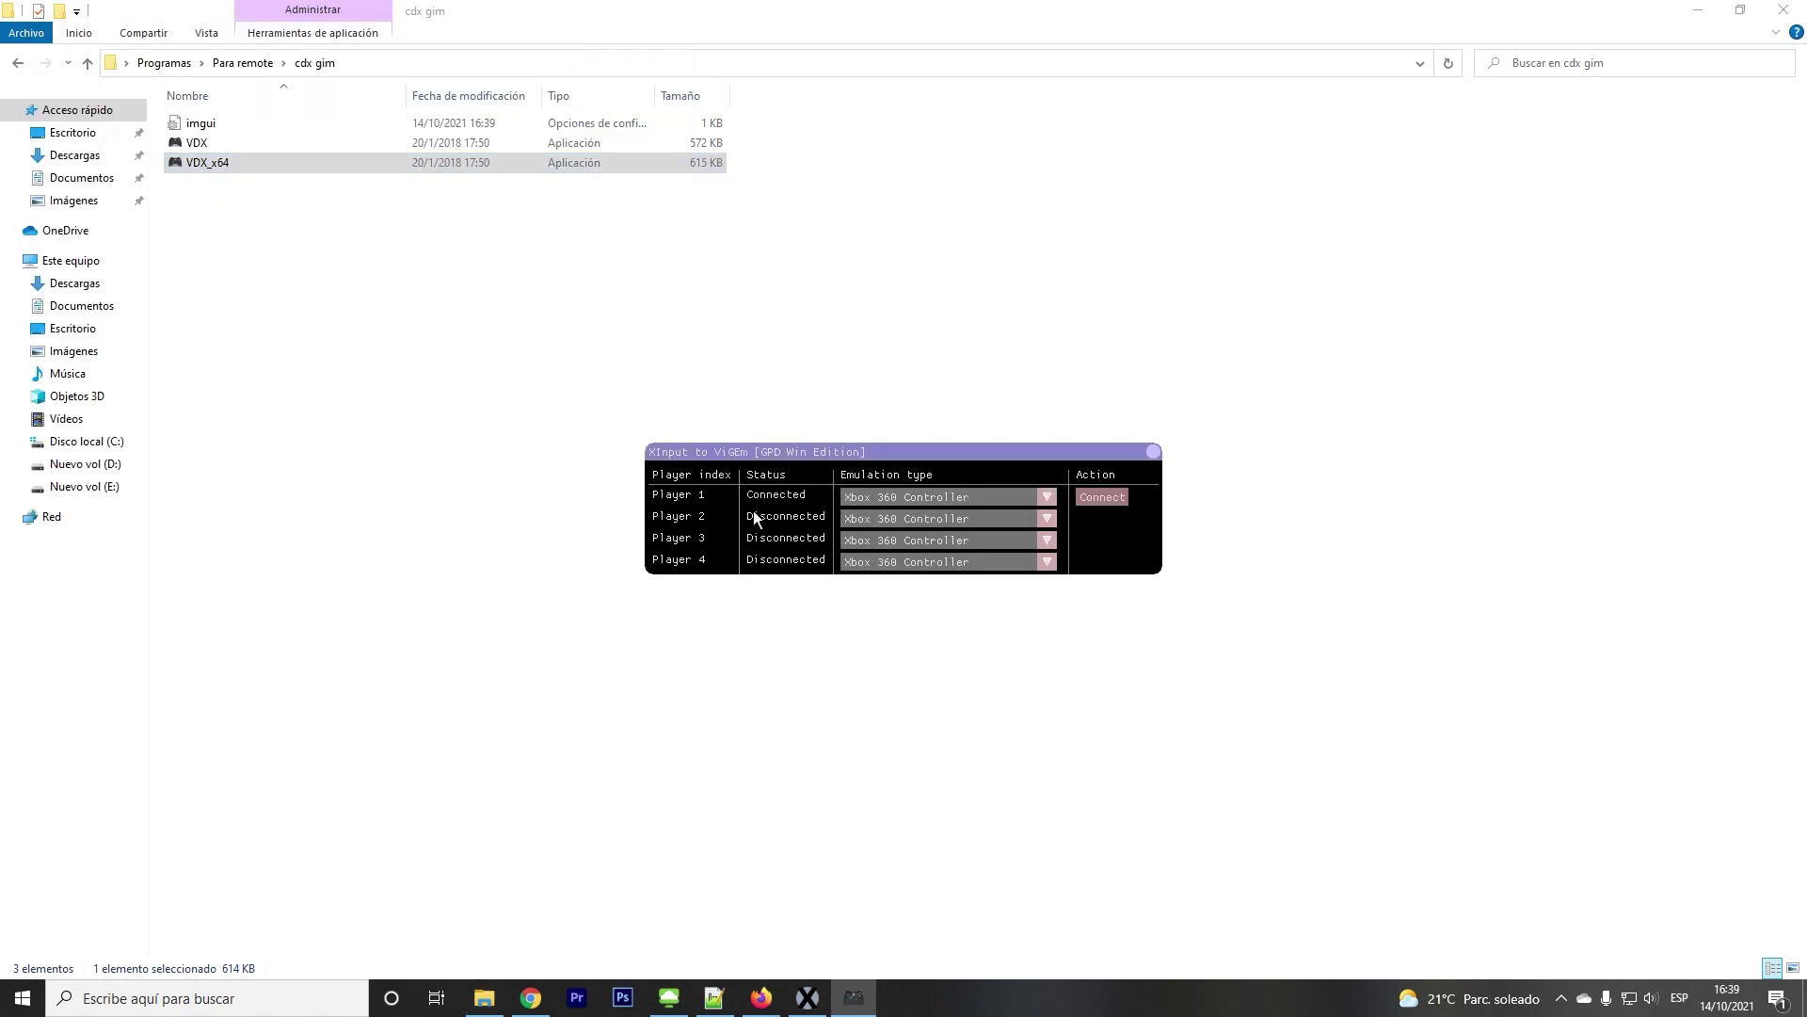
Step: Set VDX Player 1 emulation type to DualShock 4 Controller and show the desktop
{"action": "left_click", "coordinate": [1001, 504]}
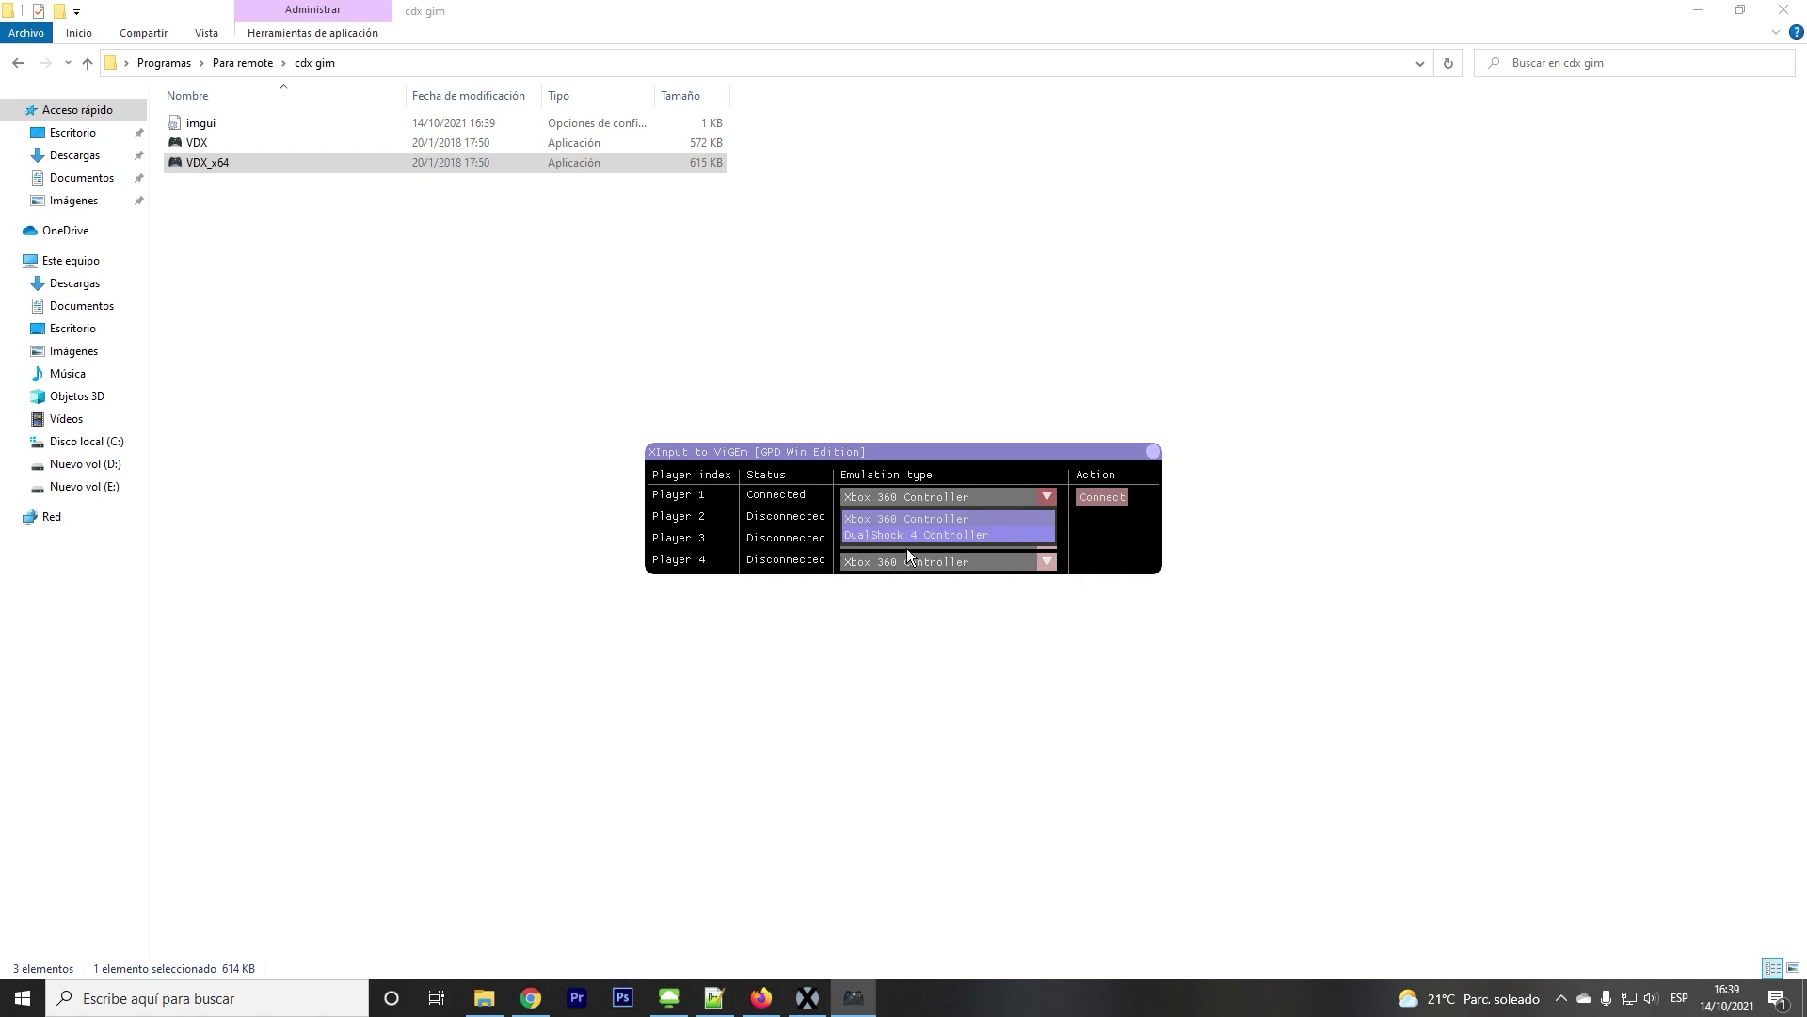
{"action": "left_click", "coordinate": [905, 535]}
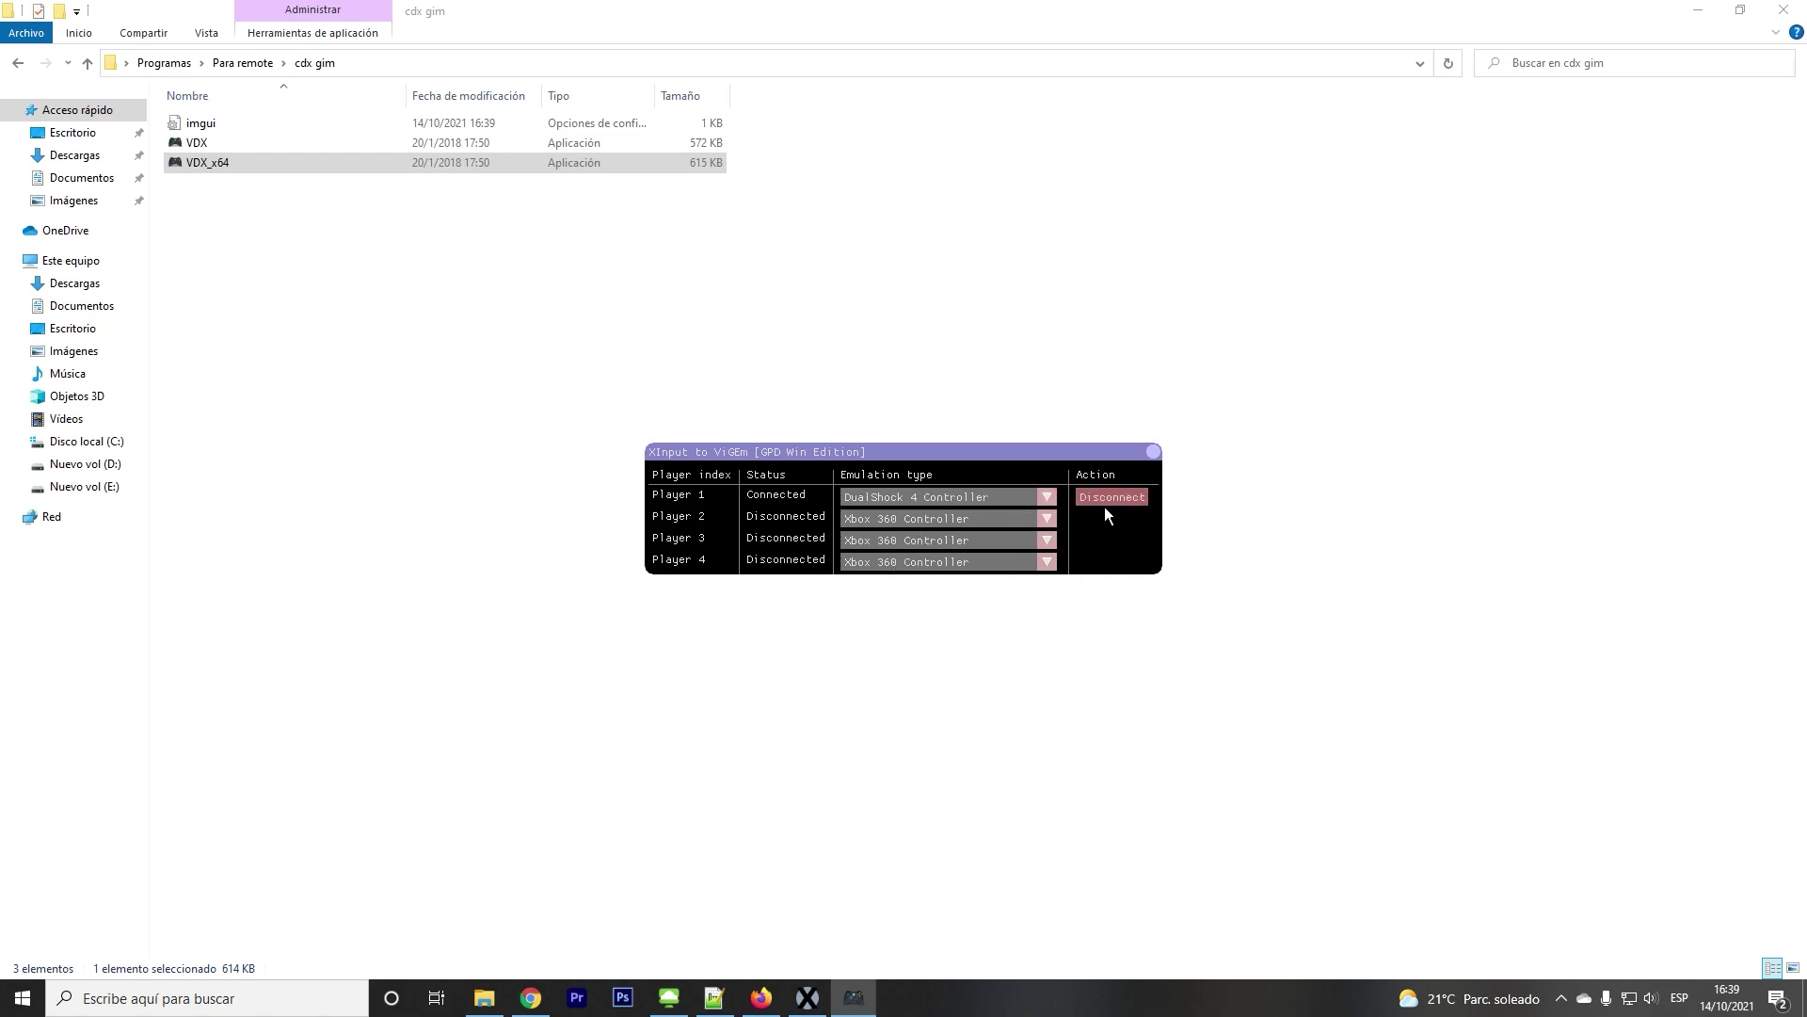
{"action": "left_click_drag", "start_coordinate": [997, 459], "coordinate": [1107, 1004]}
{"action": "key", "text": "super+d"}
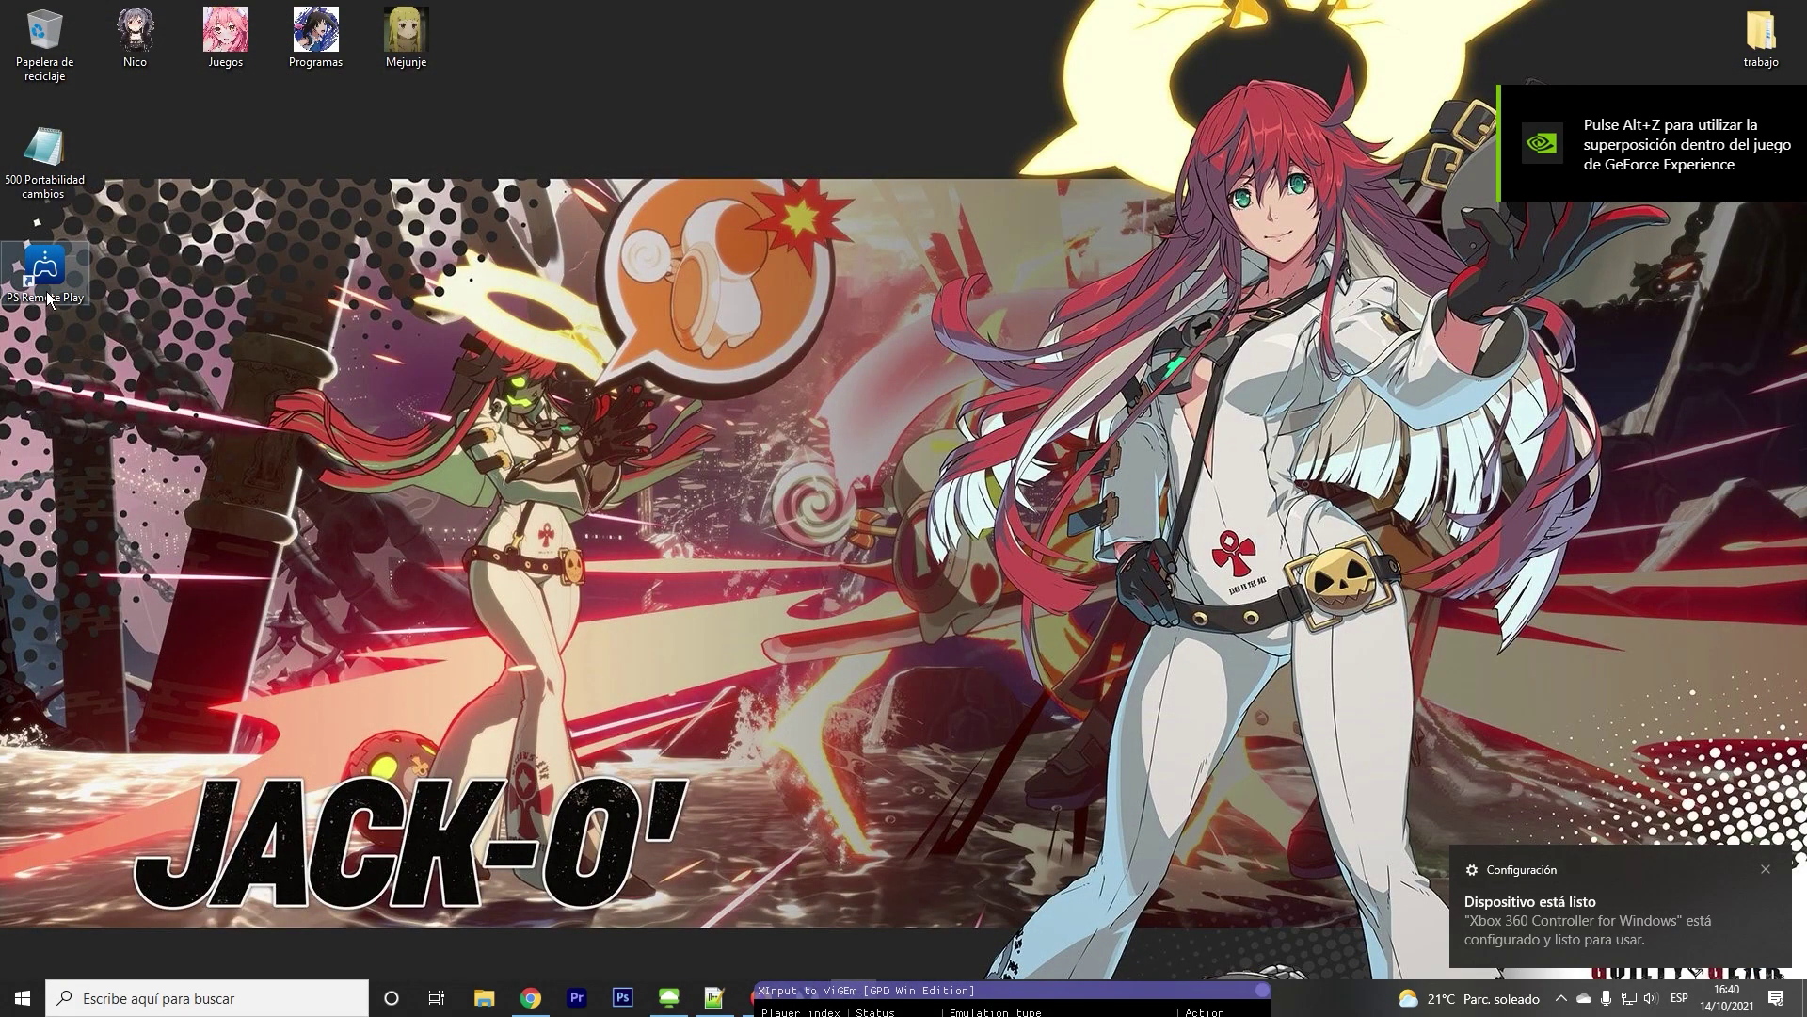
Step: Launch PS Remote Play, sign in to PSN with the account e-mail and password, and accept the data notice
{"action": "double_click", "coordinate": [47, 291]}
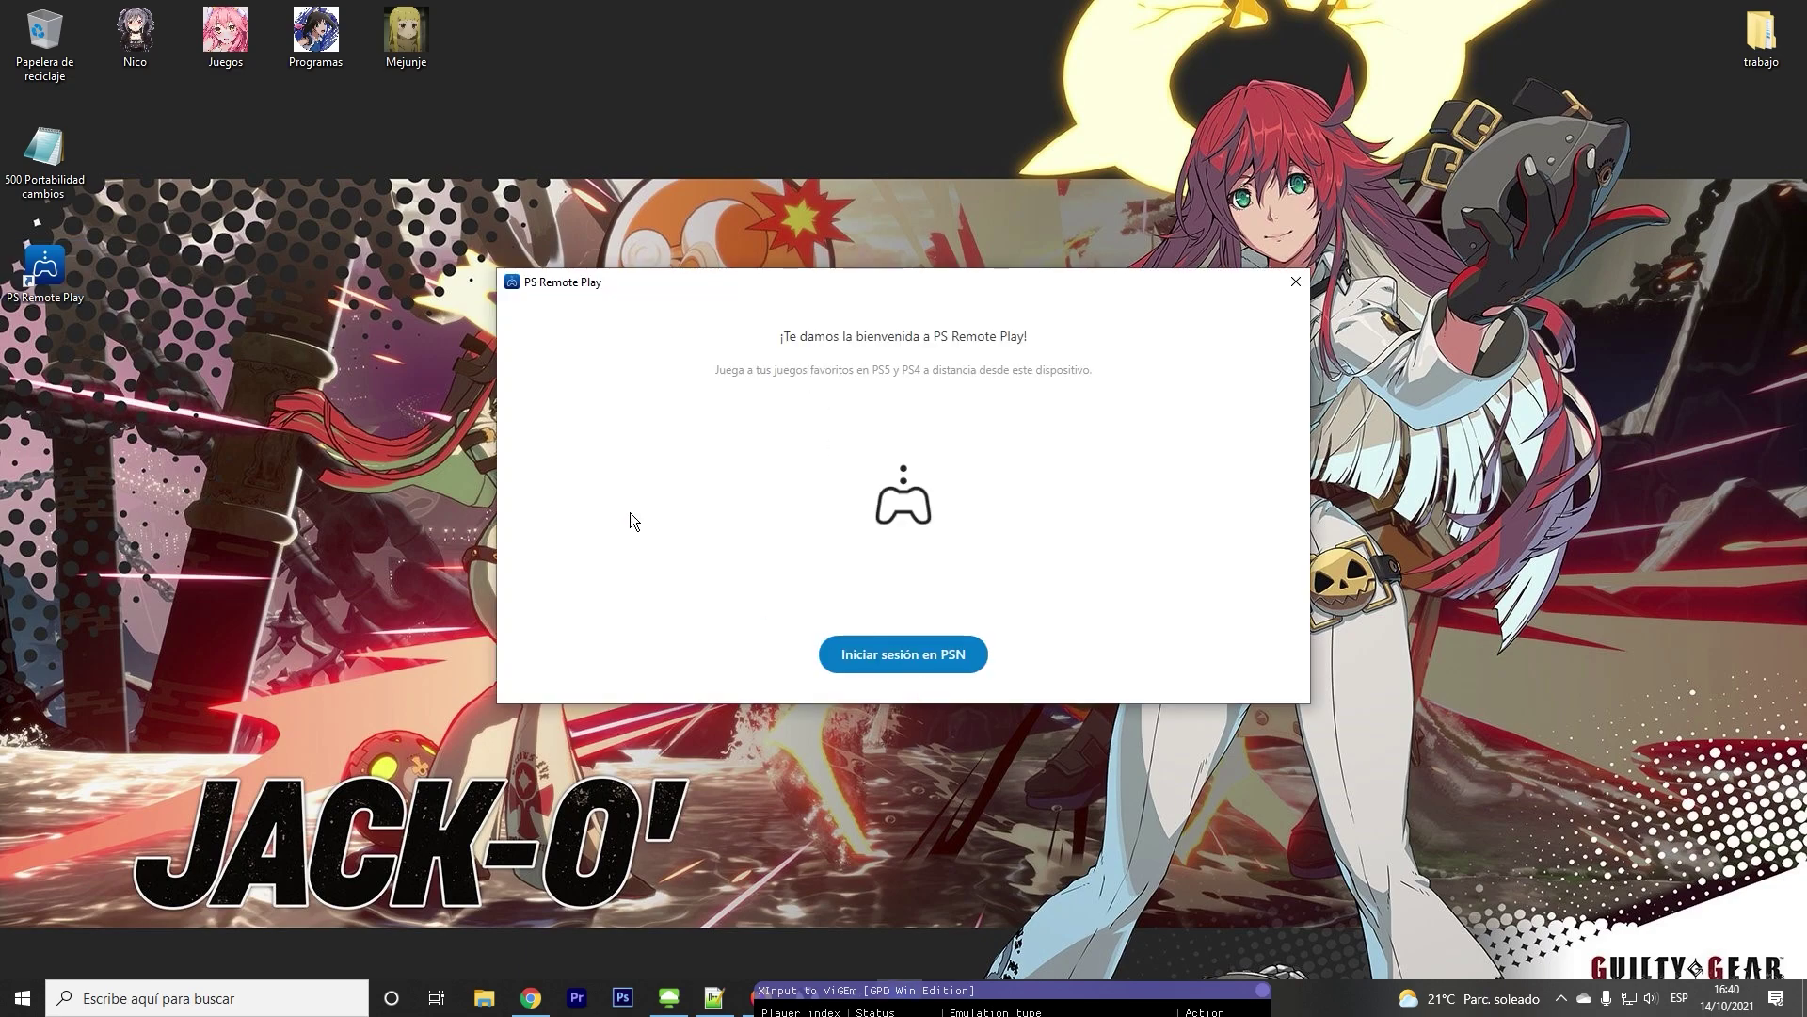
{"action": "left_click", "coordinate": [893, 657]}
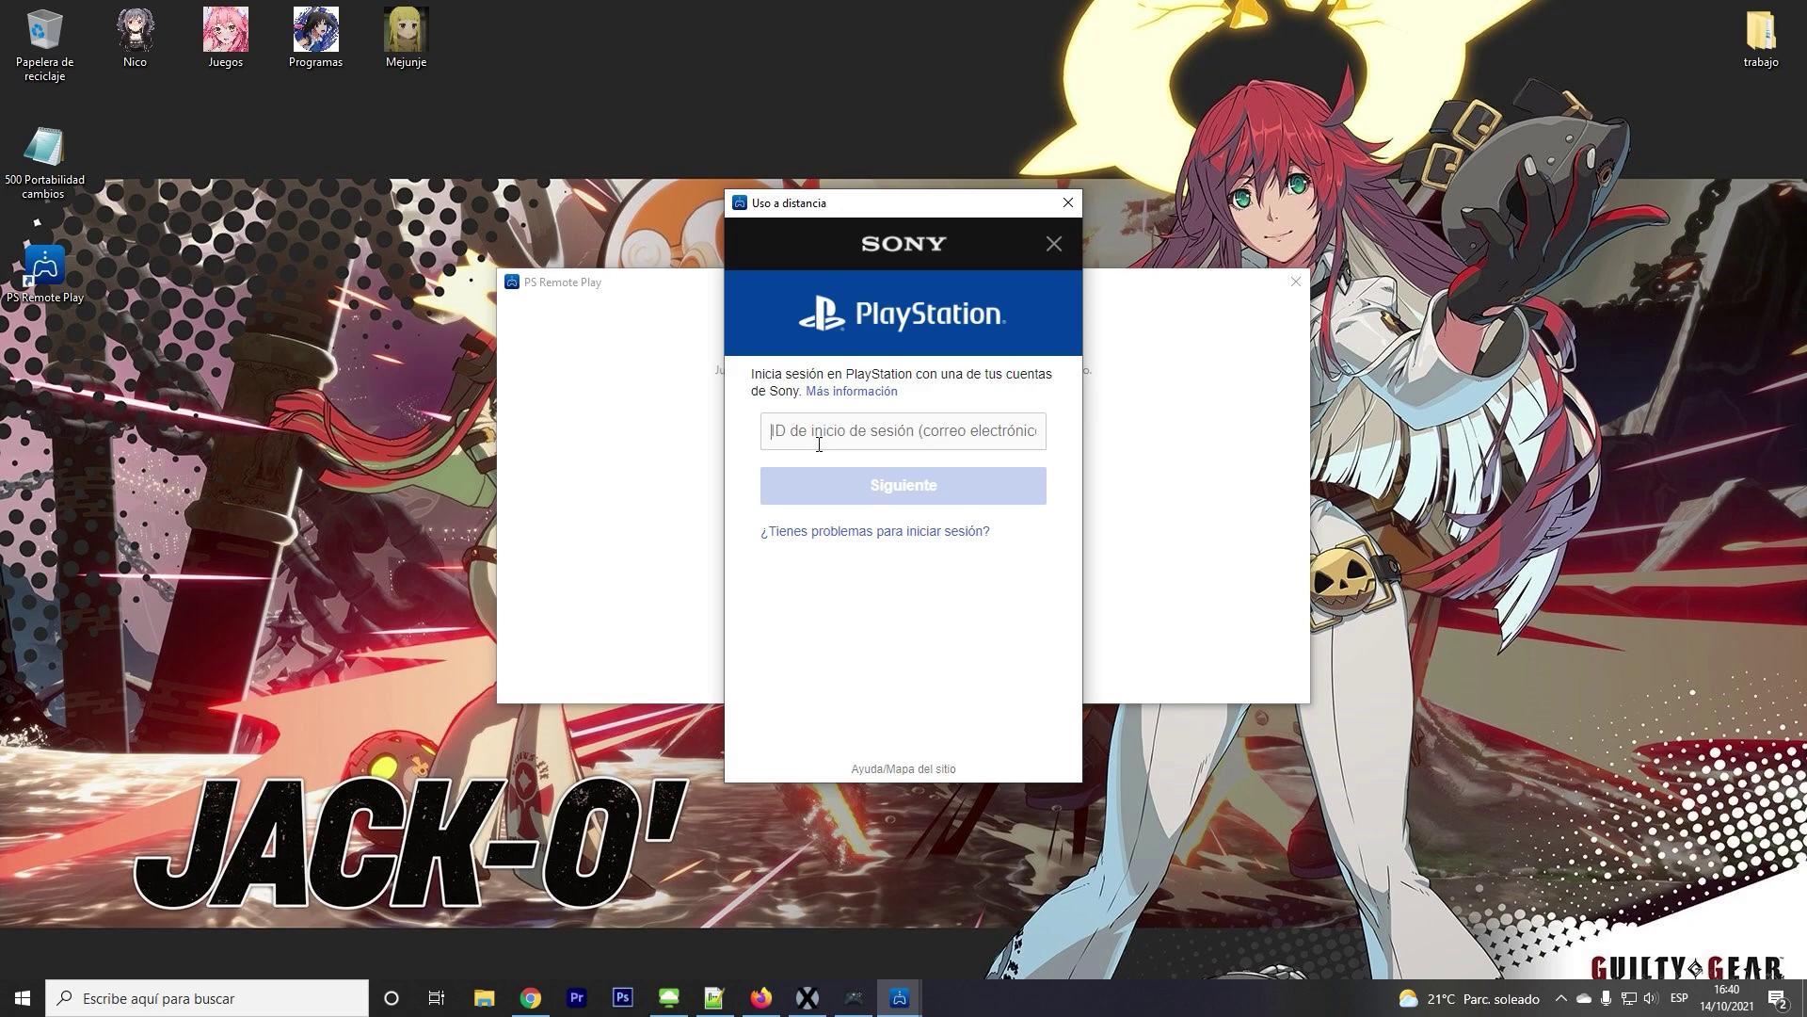
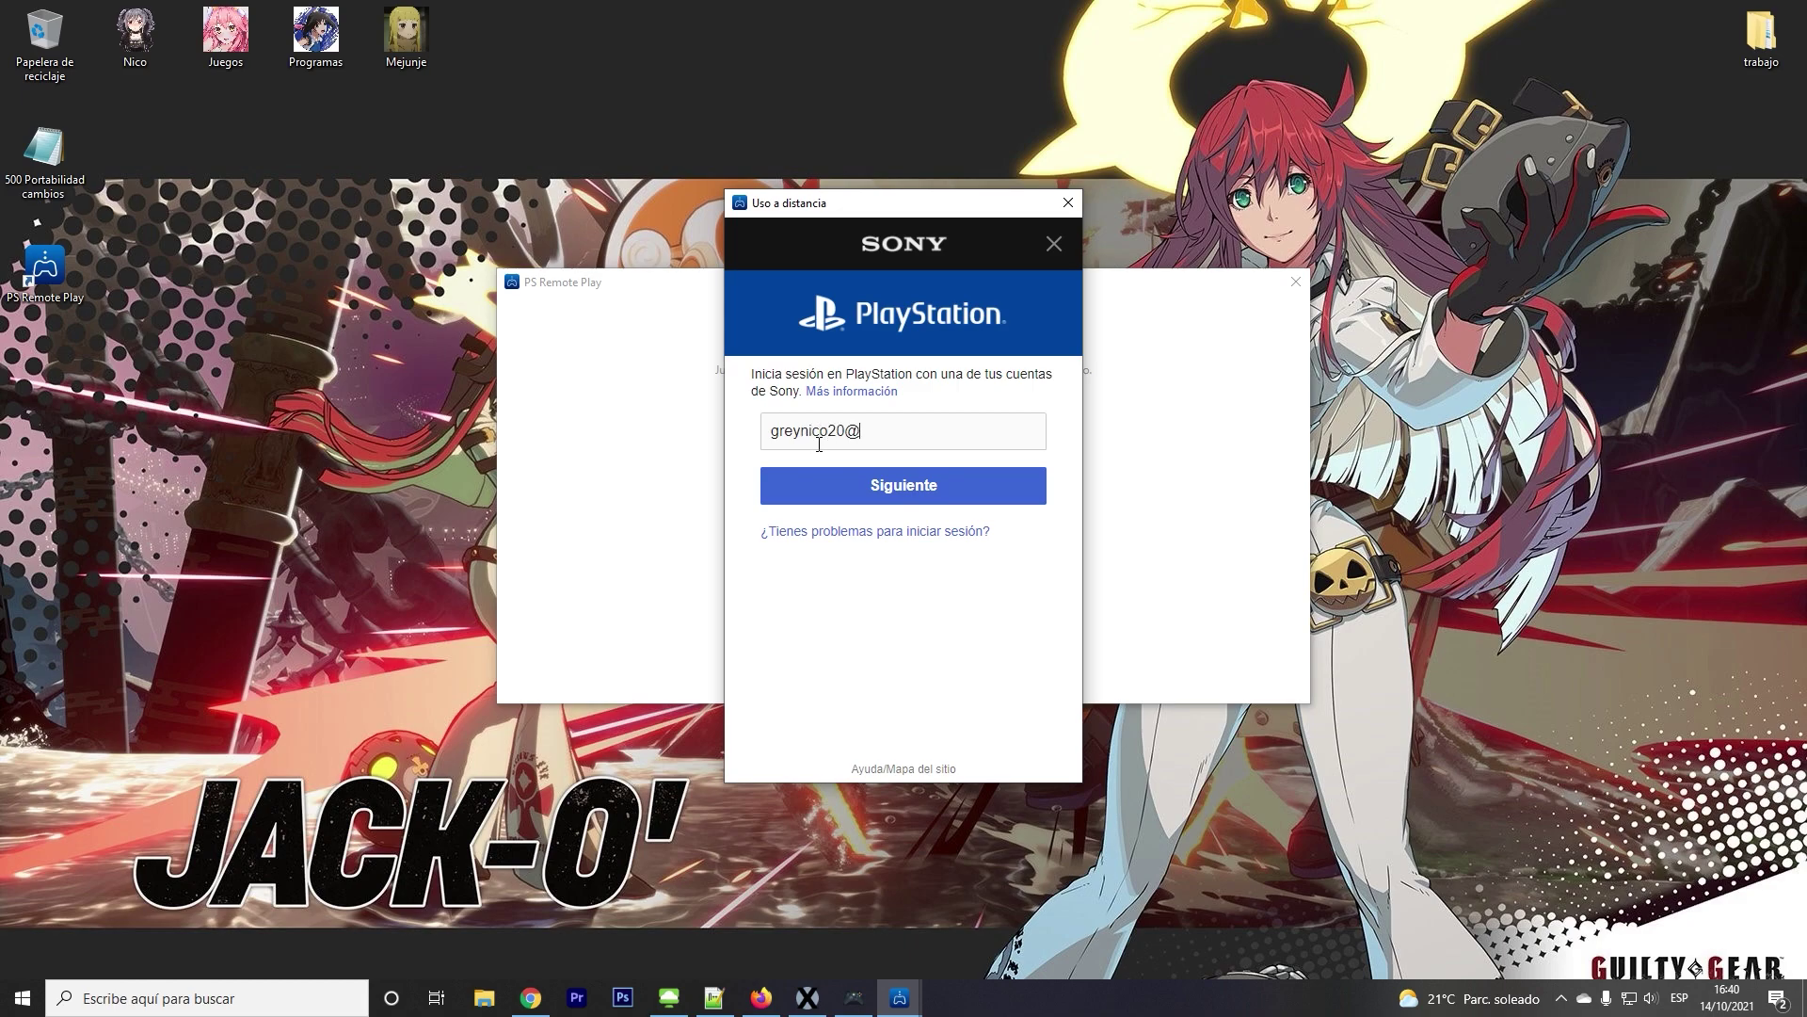
{"action": "left_click", "coordinate": [880, 486]}
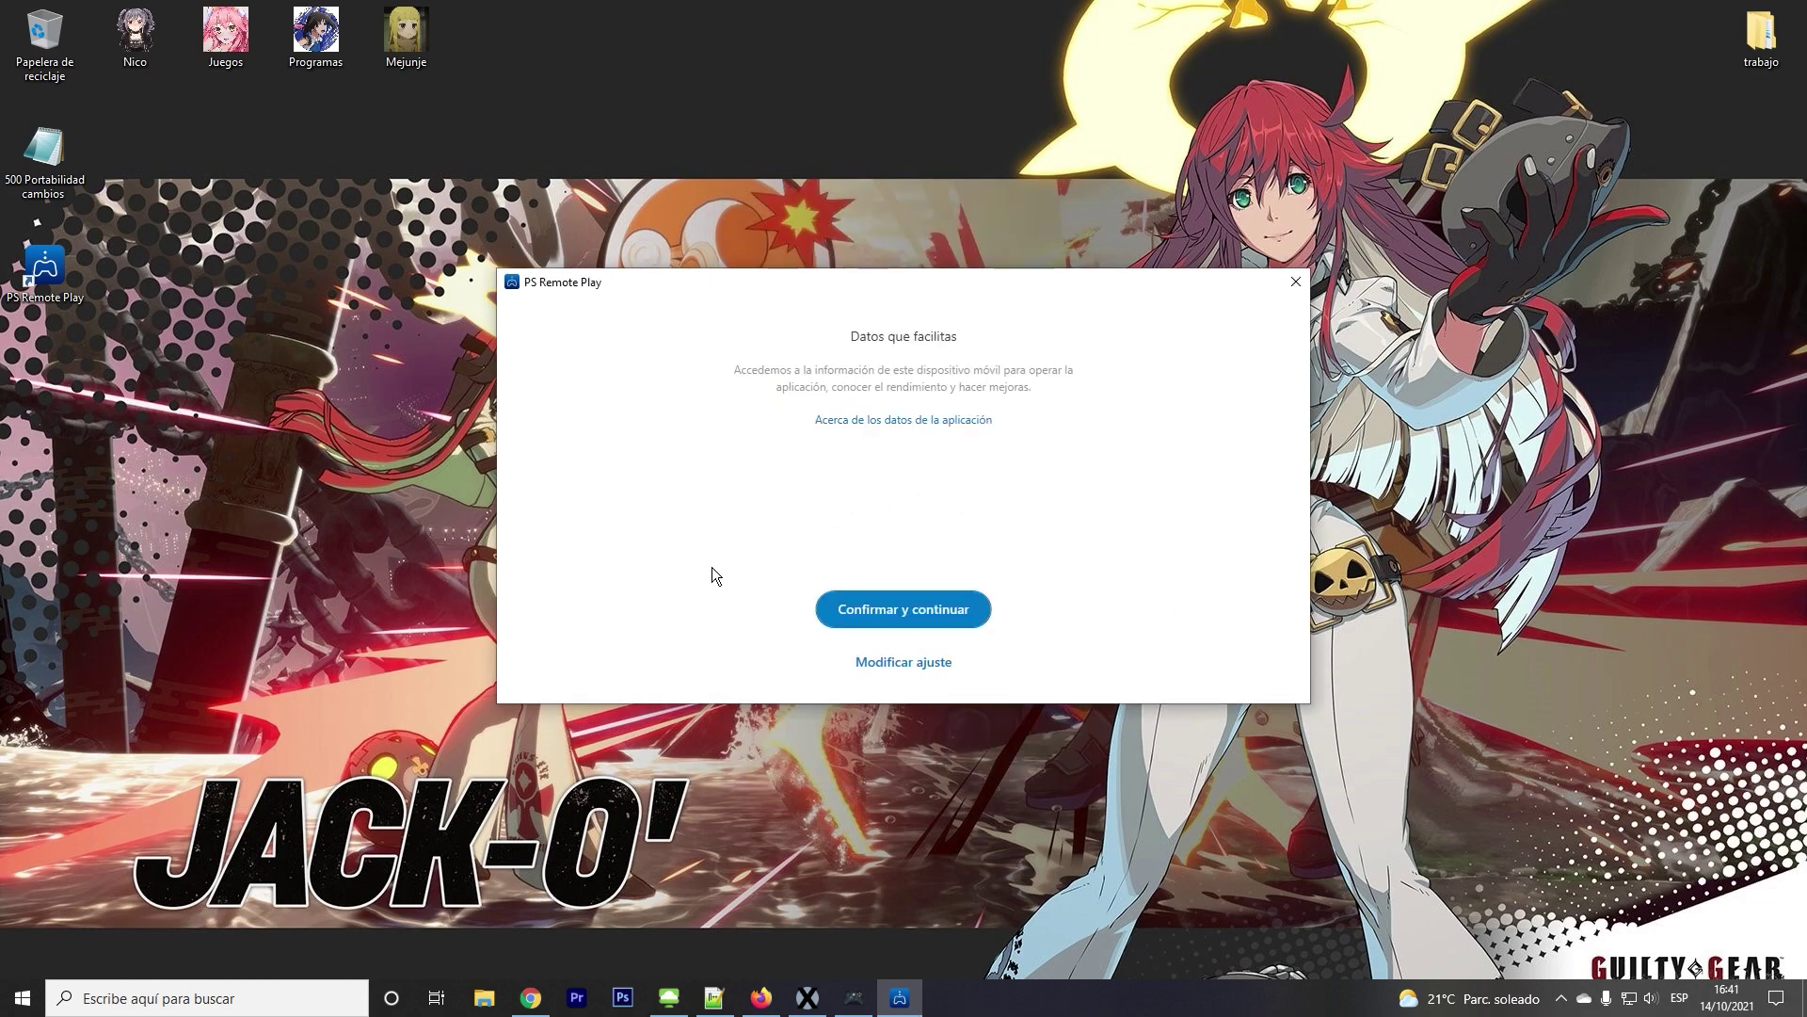
{"action": "left_click", "coordinate": [928, 623]}
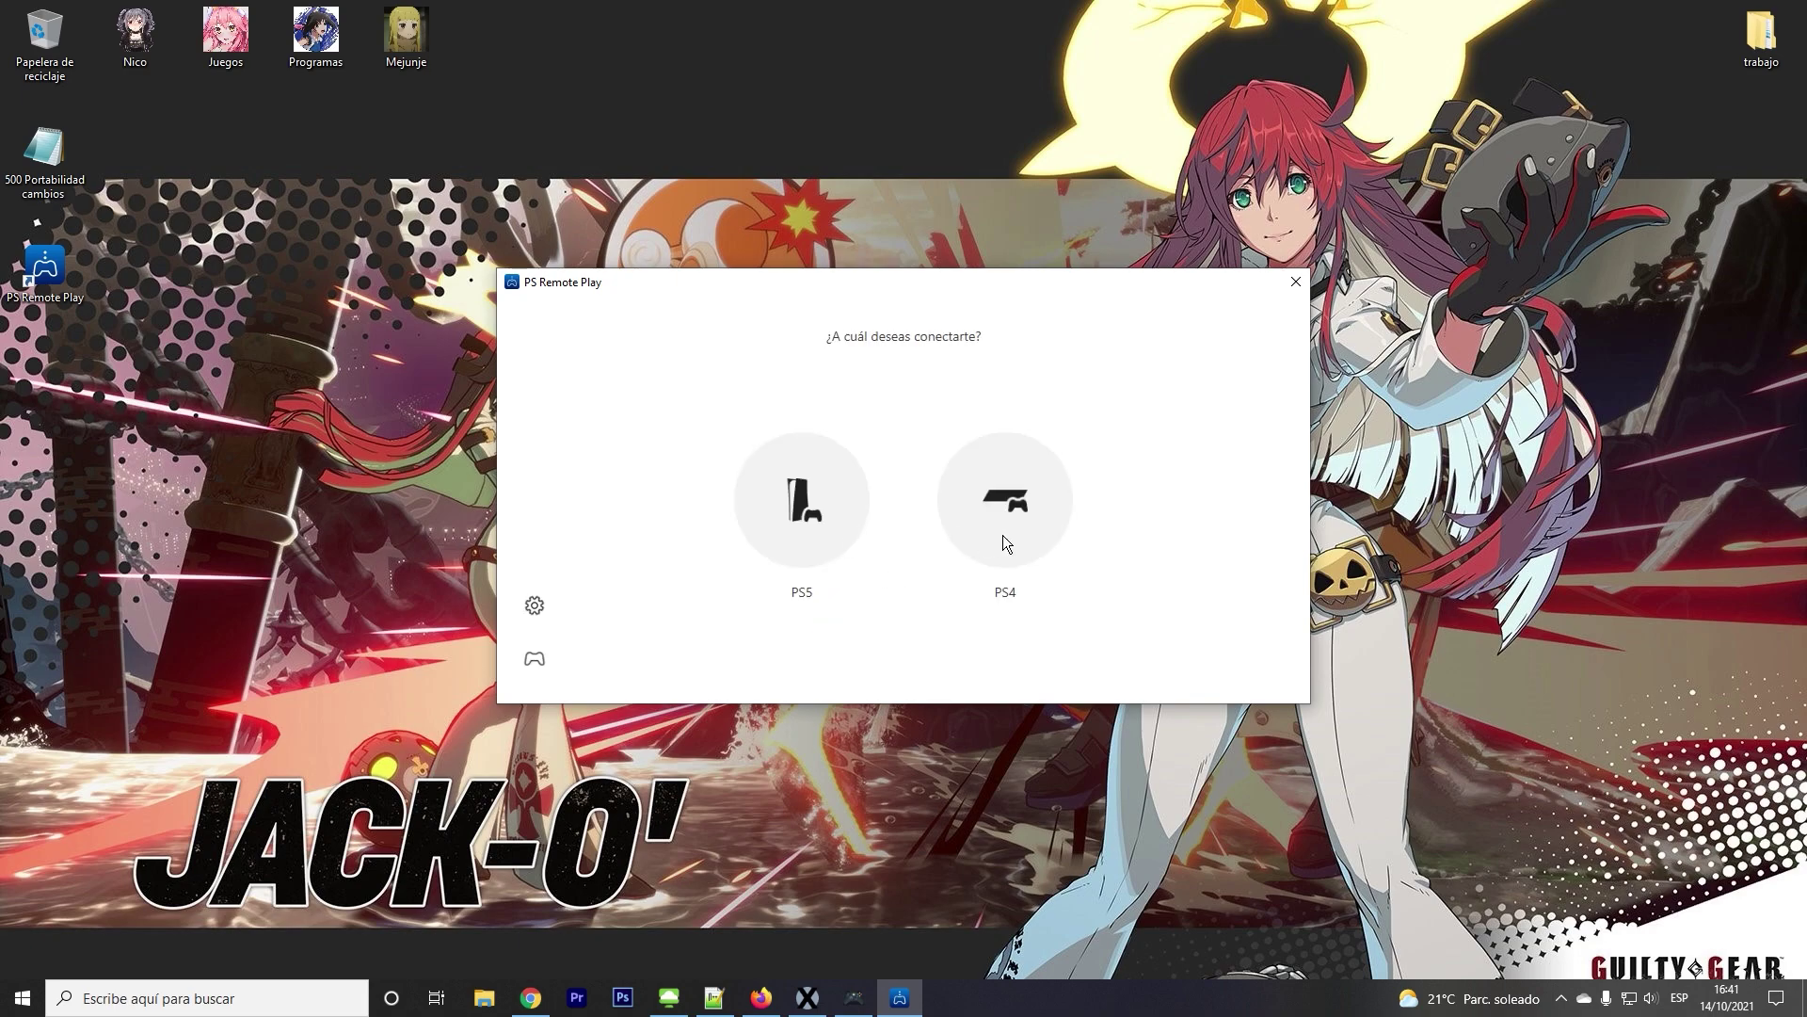
Step: Set PS4 video quality to 720p resolution and Alta frame rate, and save the settings
{"action": "left_click", "coordinate": [546, 621]}
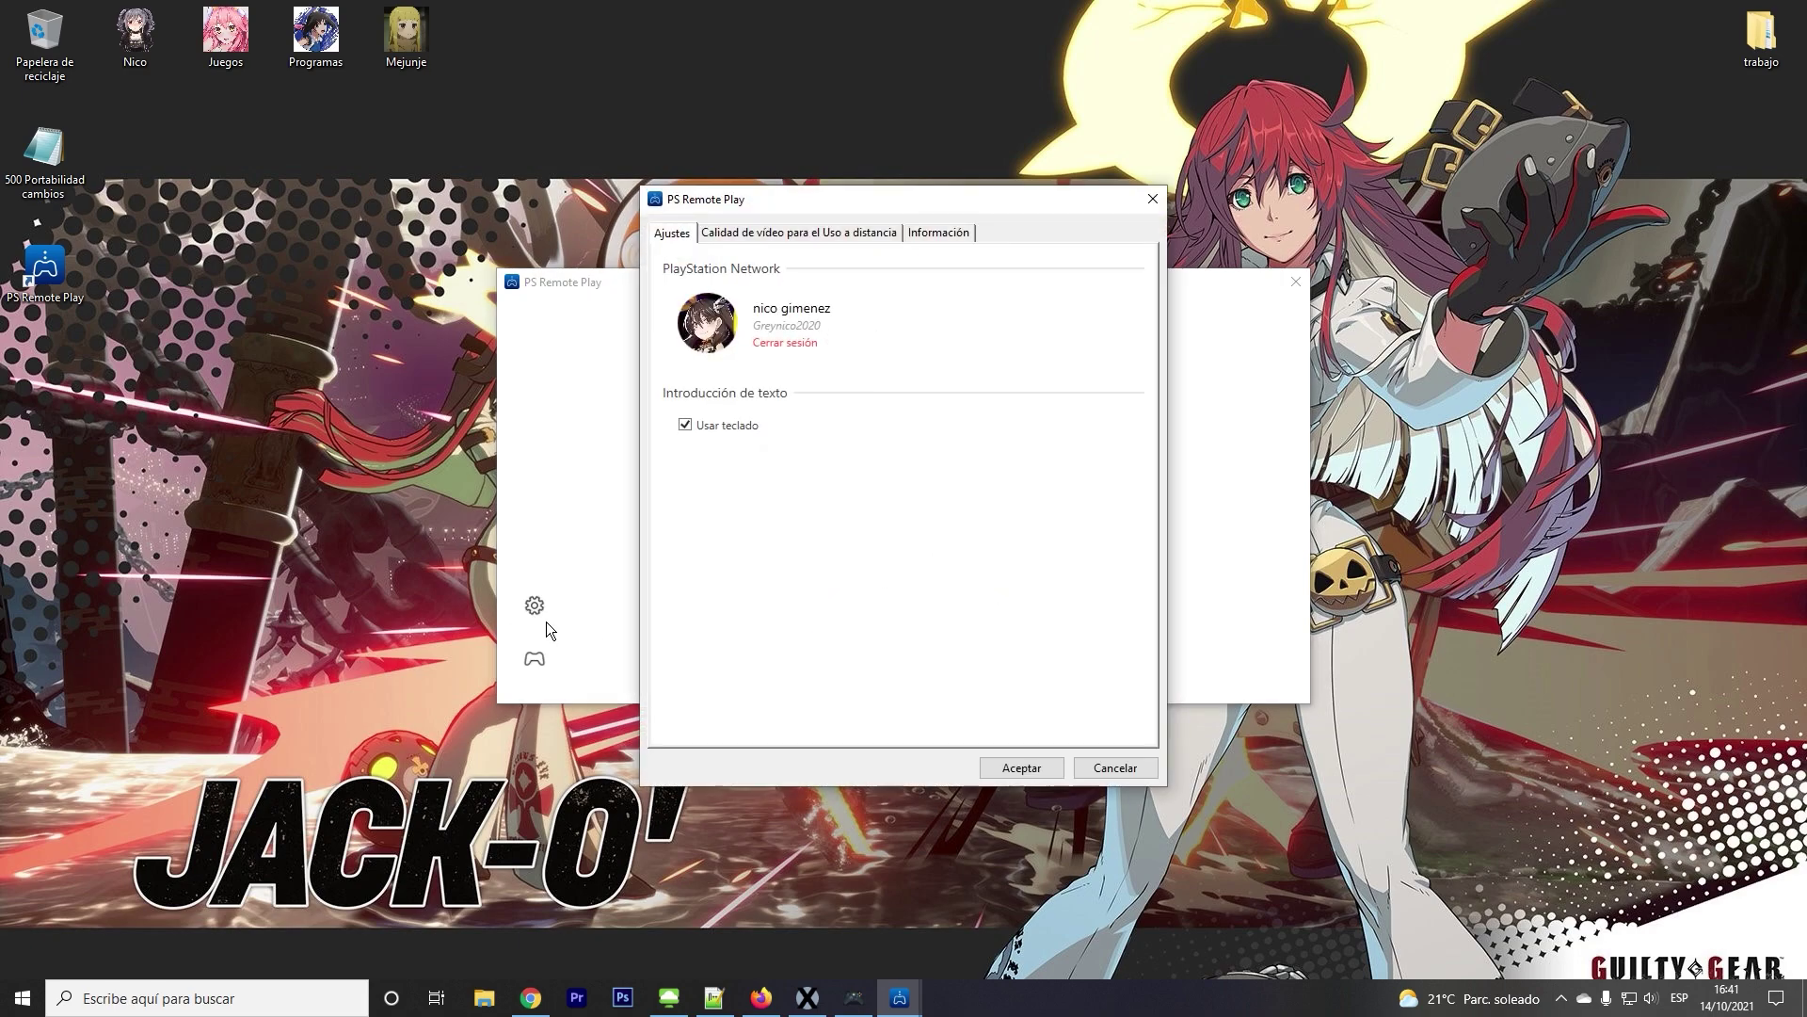
{"action": "left_click", "coordinate": [781, 237]}
{"action": "left_click", "coordinate": [1053, 462]}
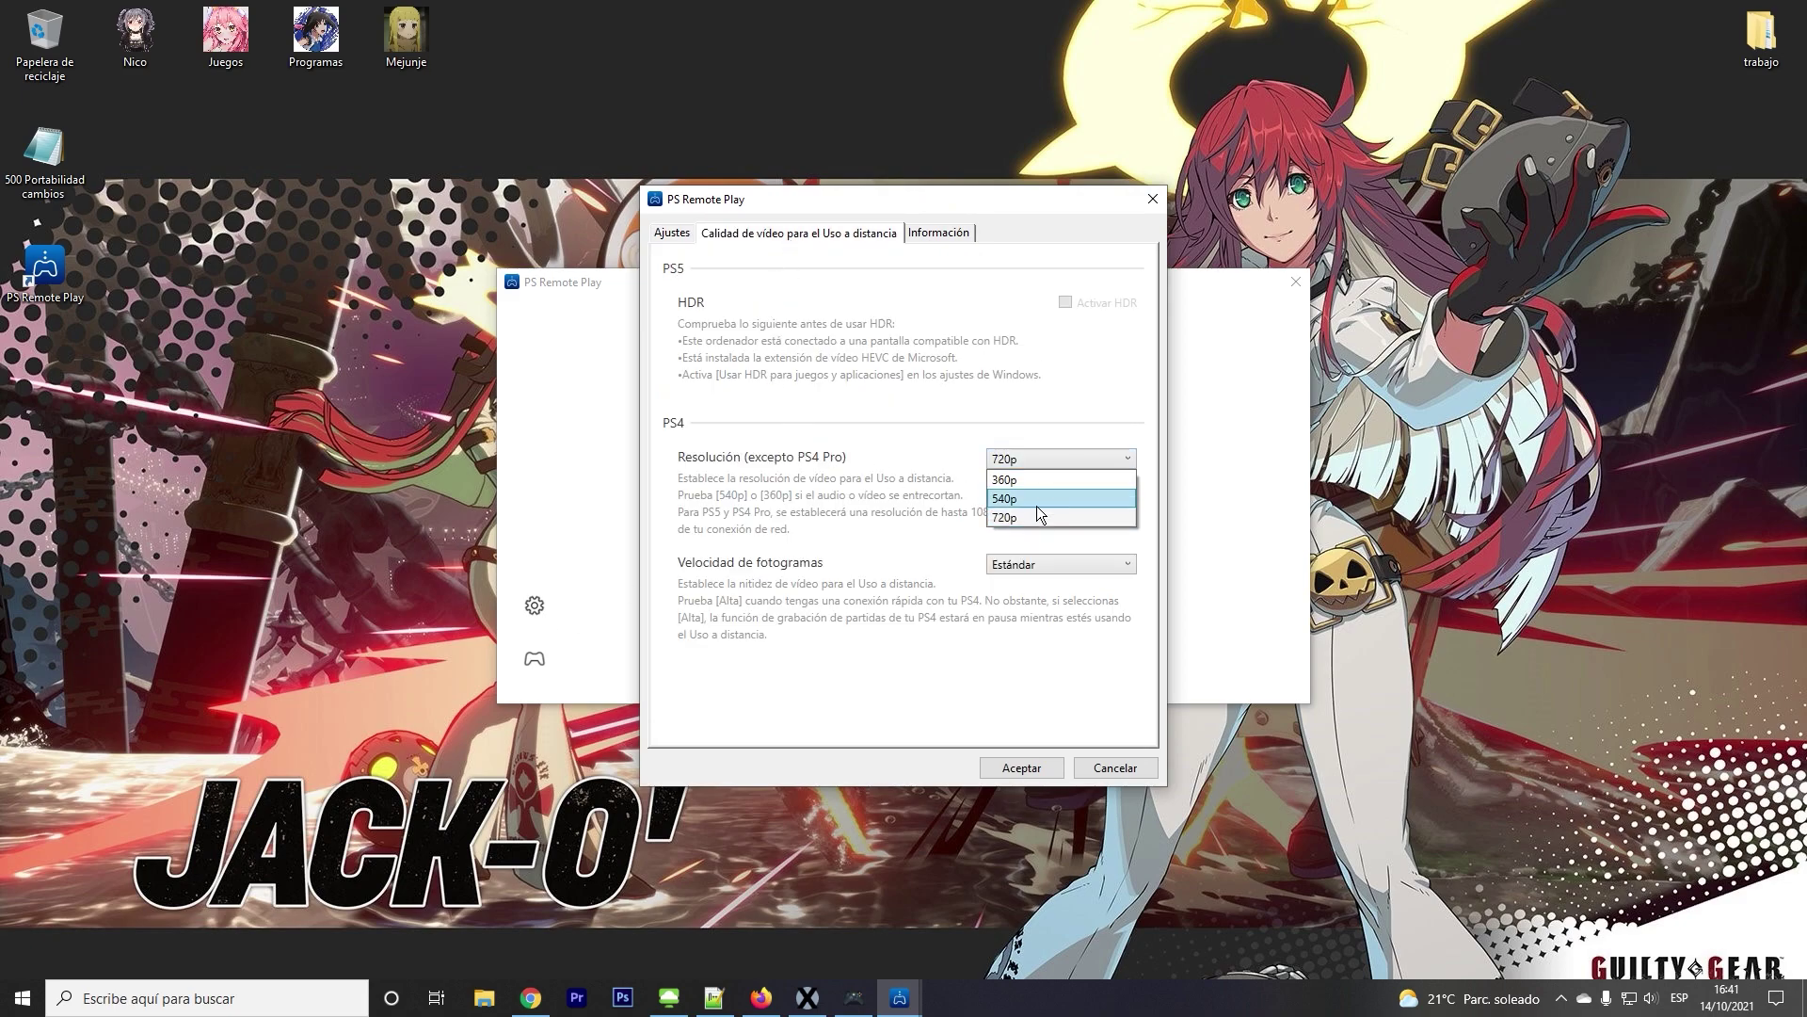
{"action": "left_click", "coordinate": [1031, 517]}
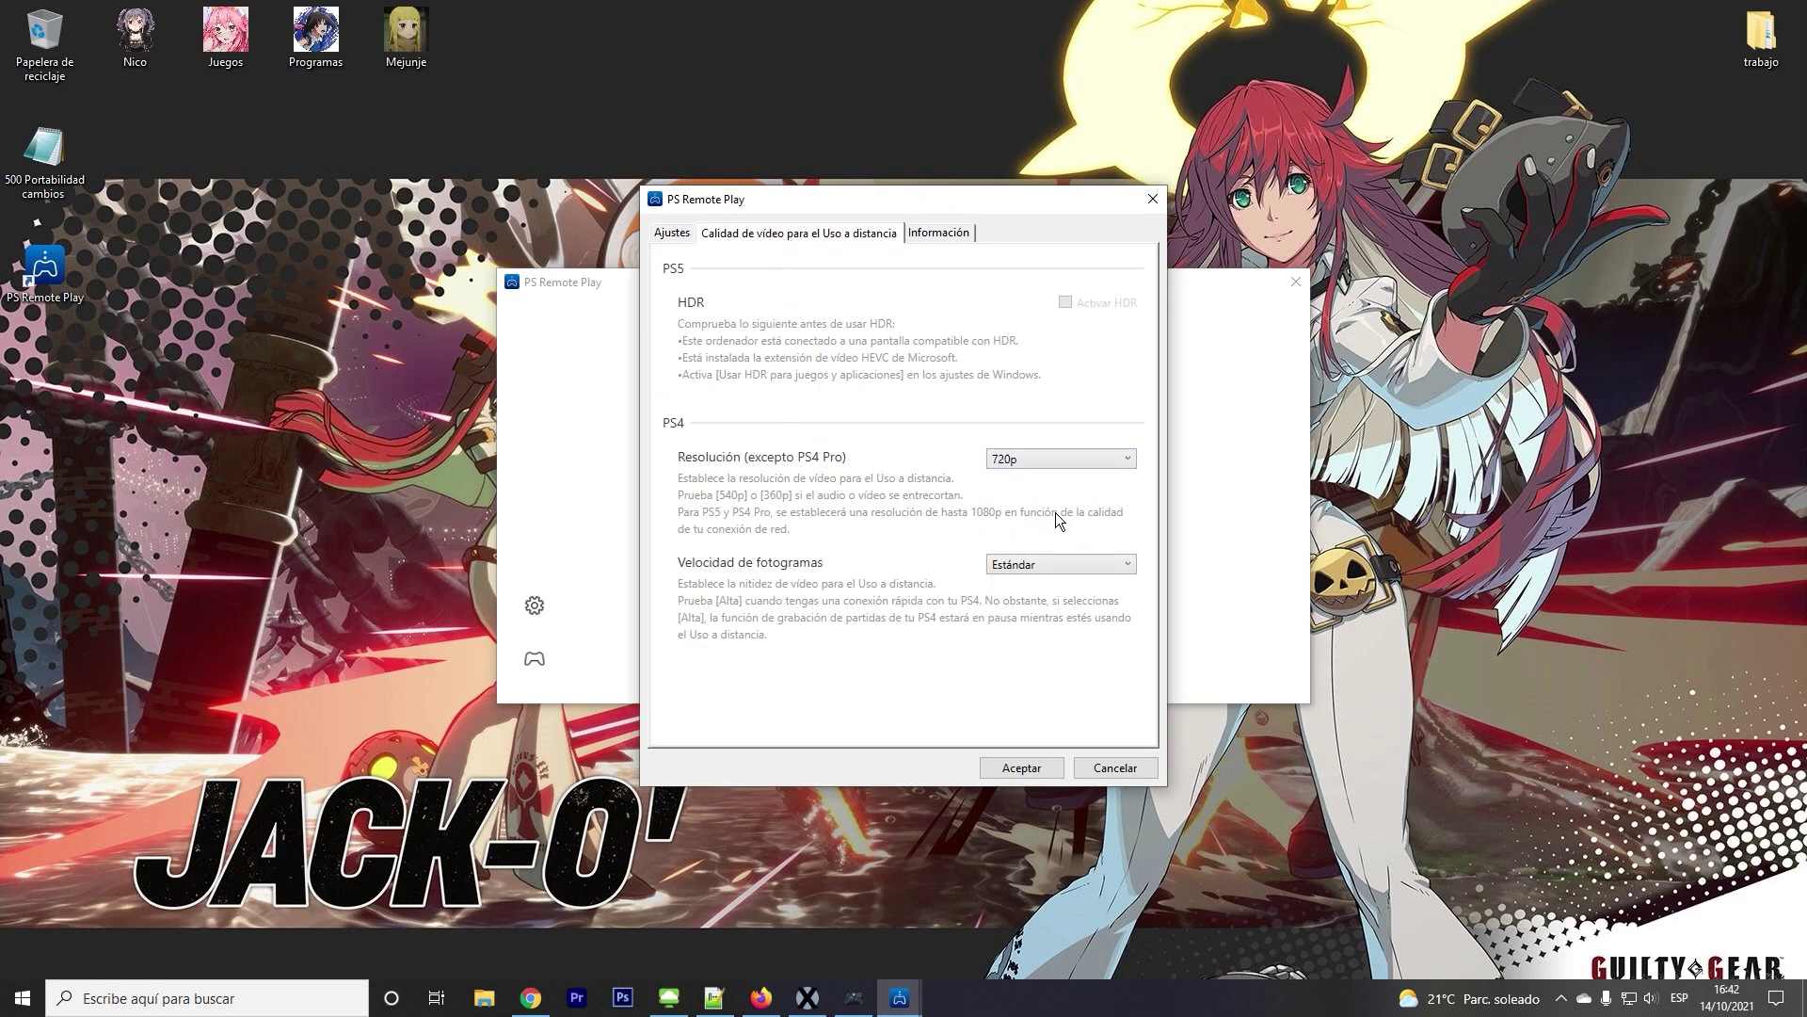
{"action": "left_click", "coordinate": [1035, 565]}
{"action": "left_click", "coordinate": [1056, 611]}
{"action": "left_click", "coordinate": [1056, 459]}
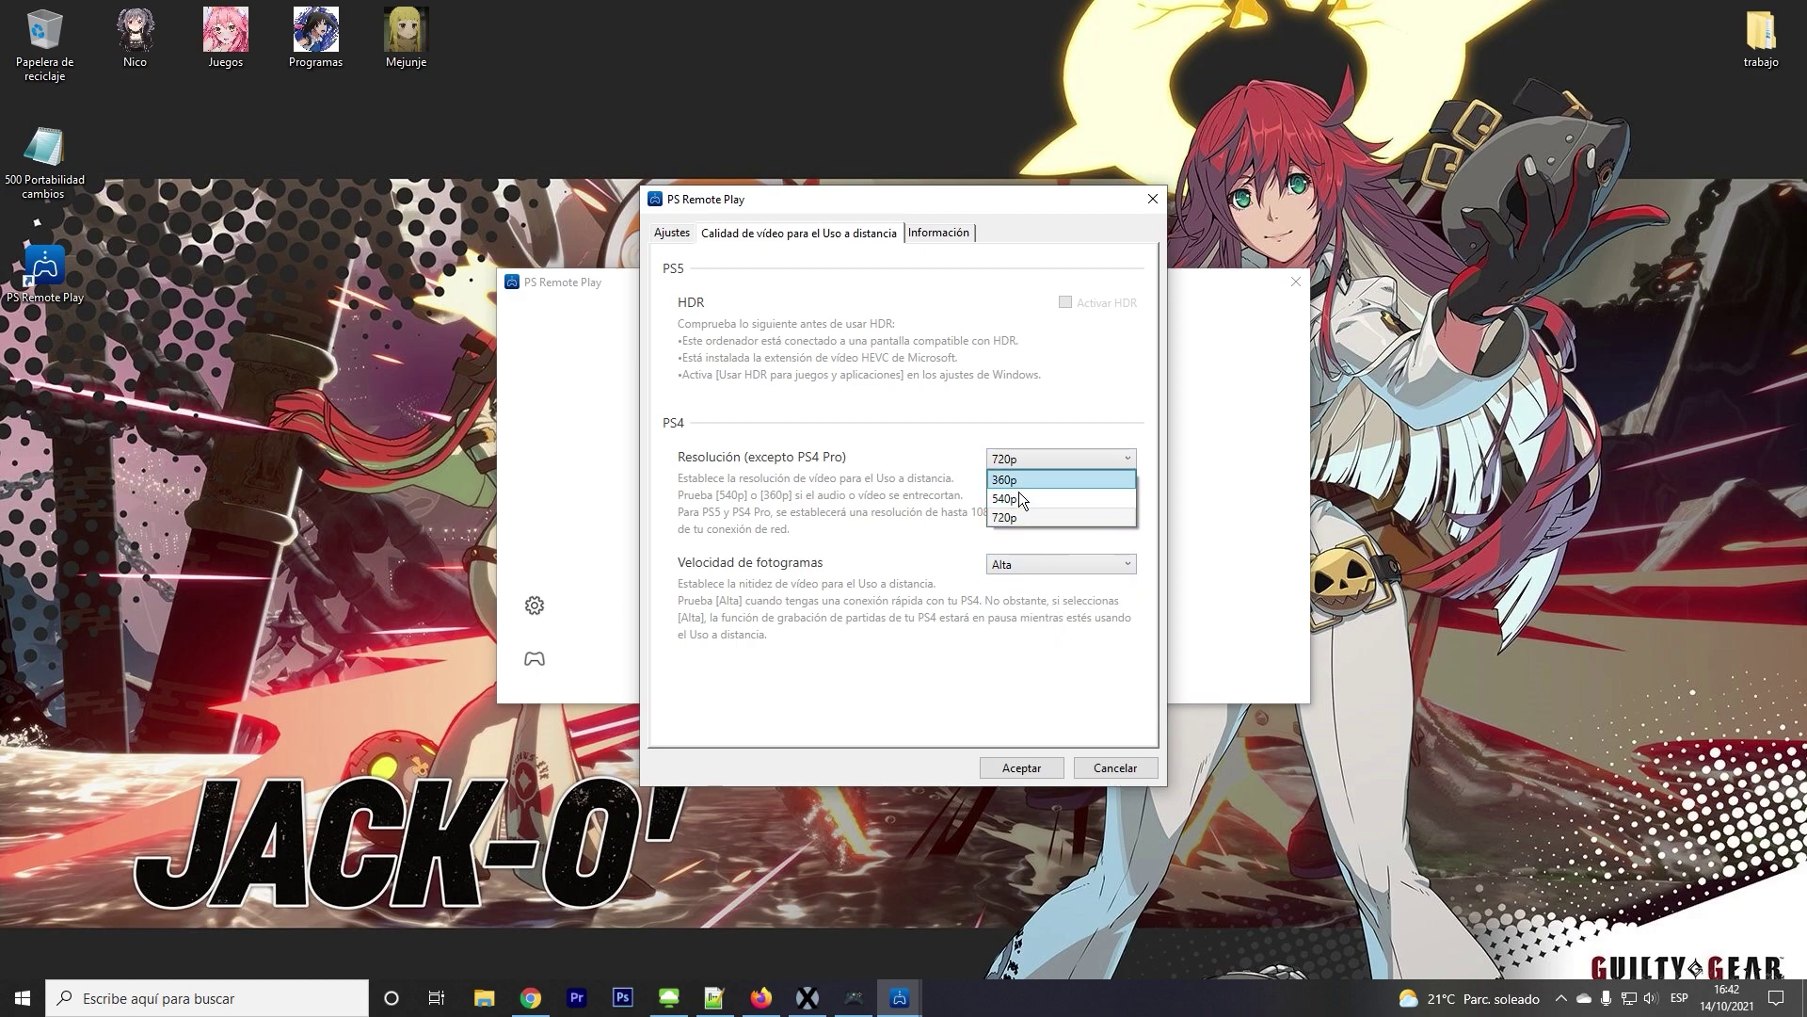
{"action": "left_click", "coordinate": [893, 476]}
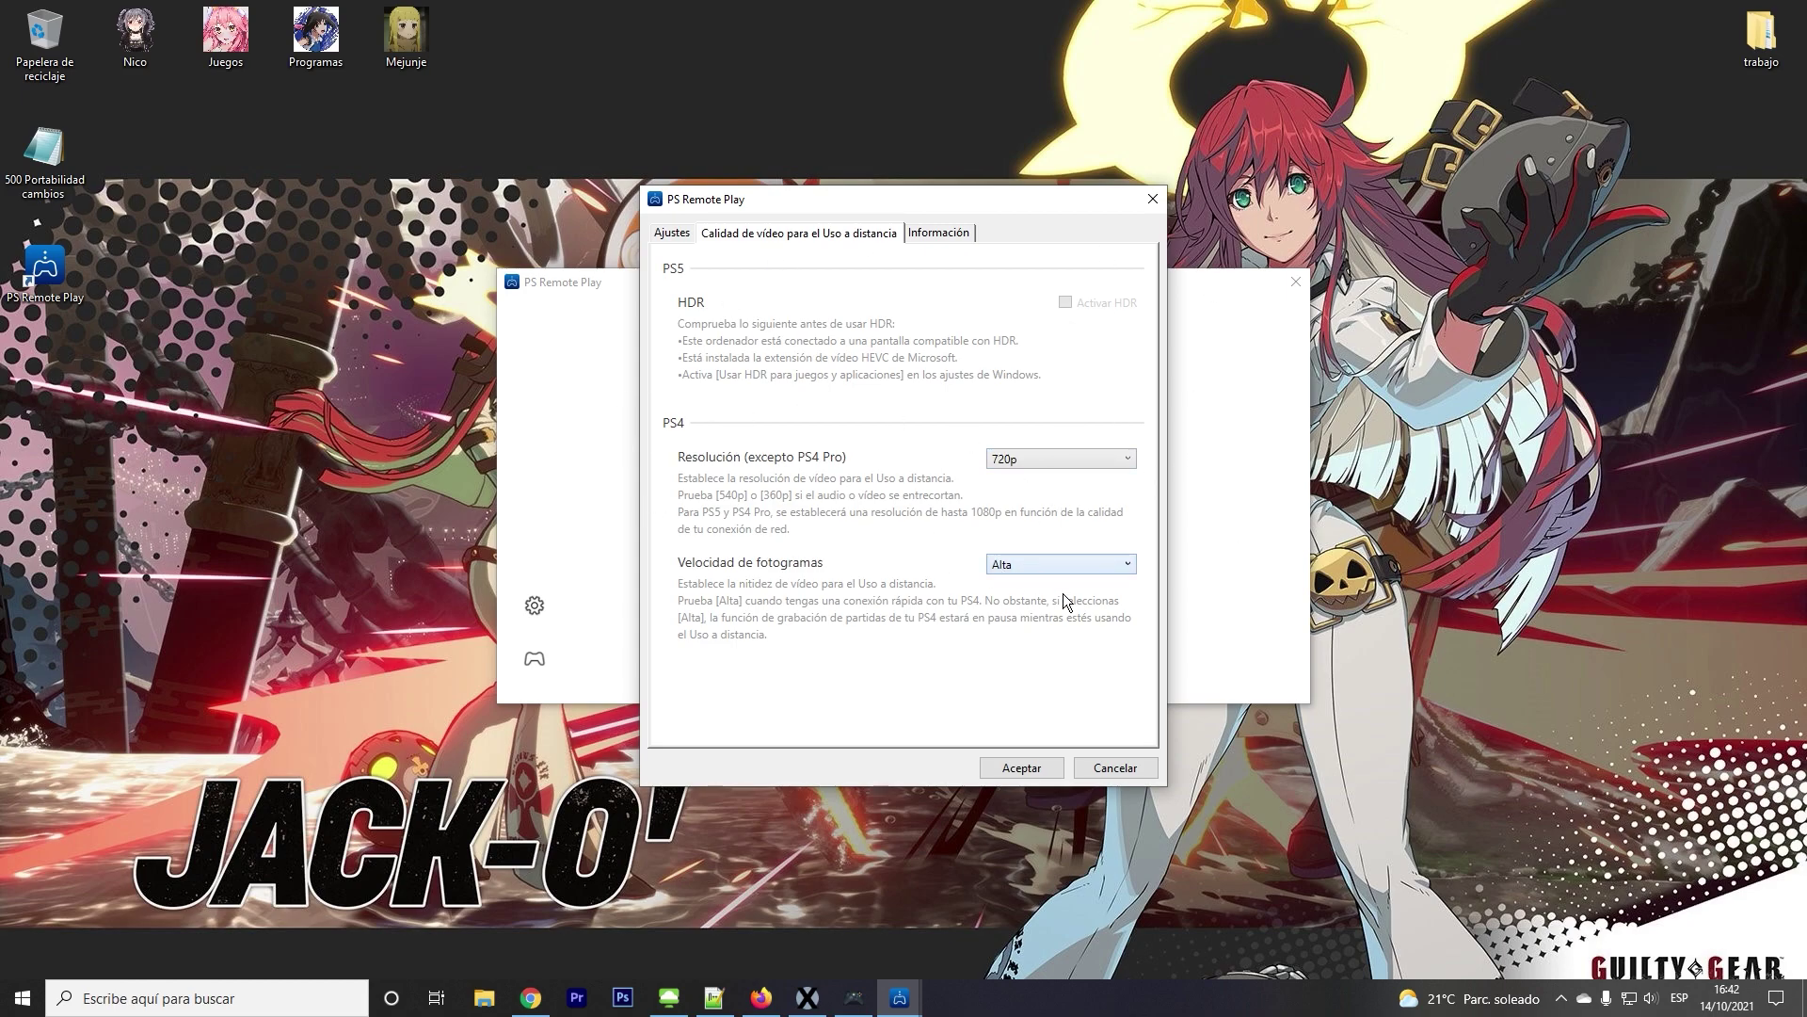
{"action": "left_click", "coordinate": [1047, 781]}
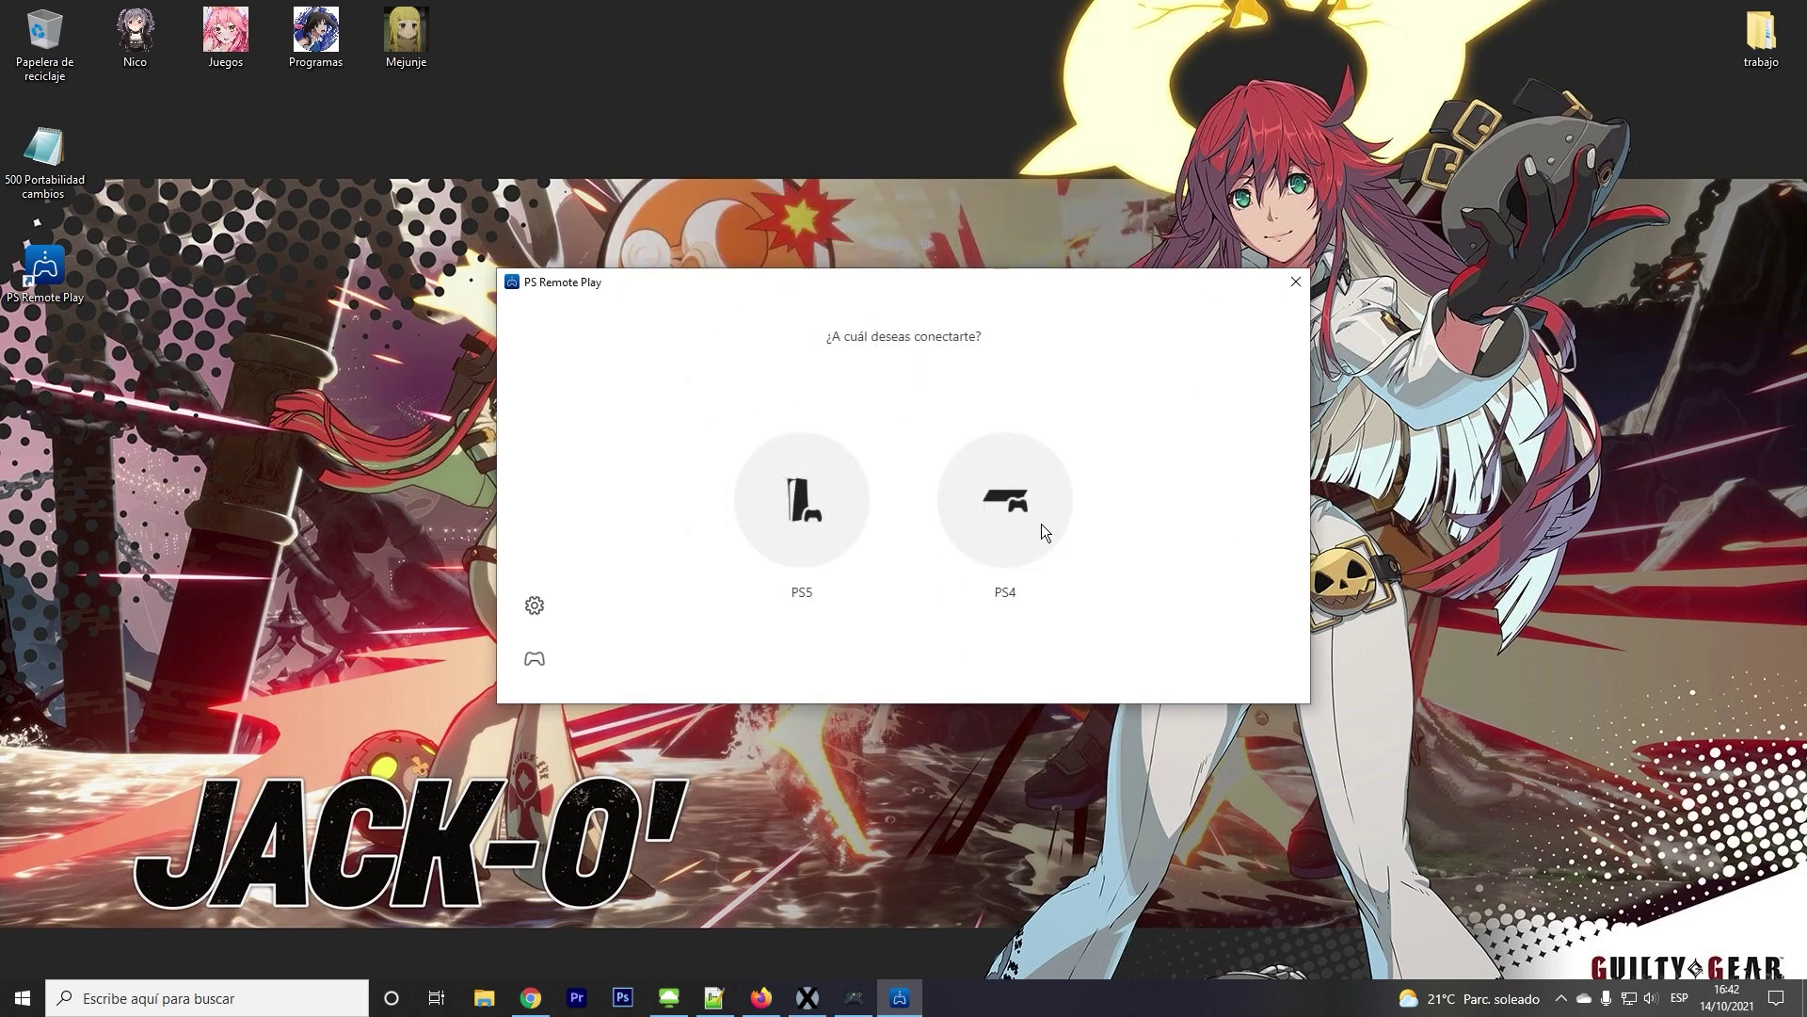
Step: Choose PS4 as the console and wait while the search finds PS4-665
{"action": "left_click", "coordinate": [1041, 524]}
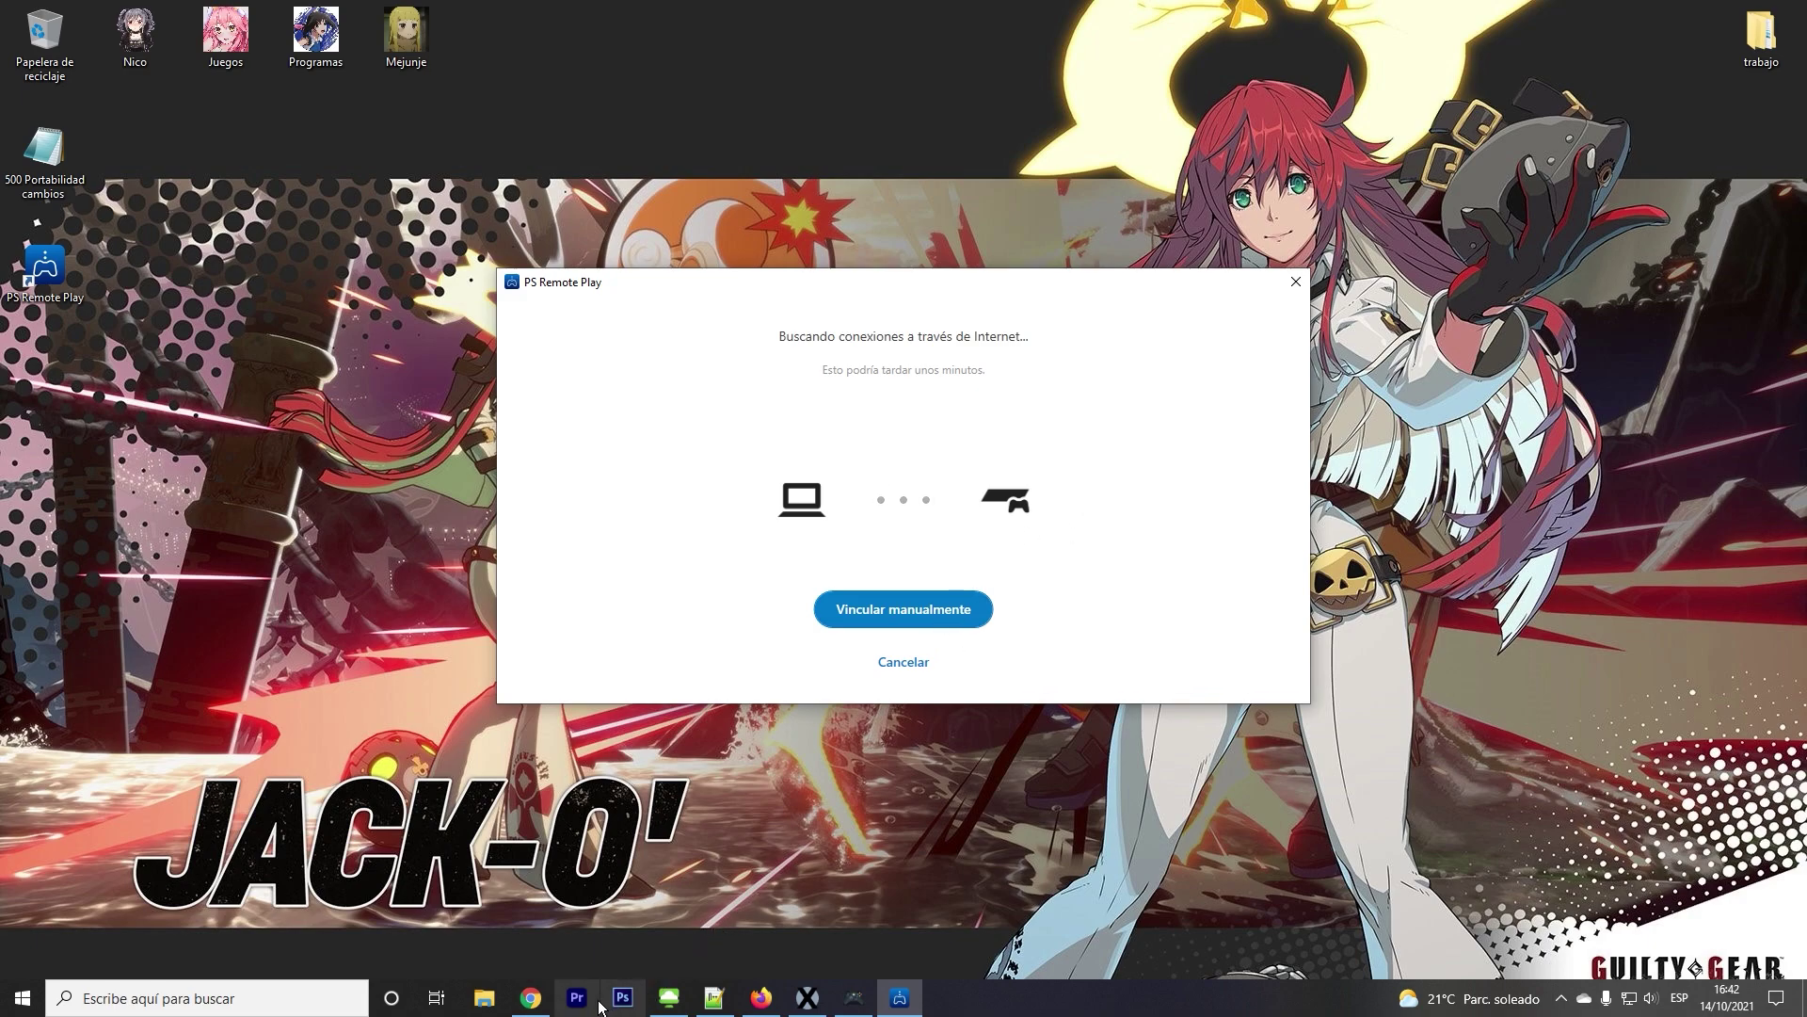
{"action": "left_click", "coordinate": [533, 998]}
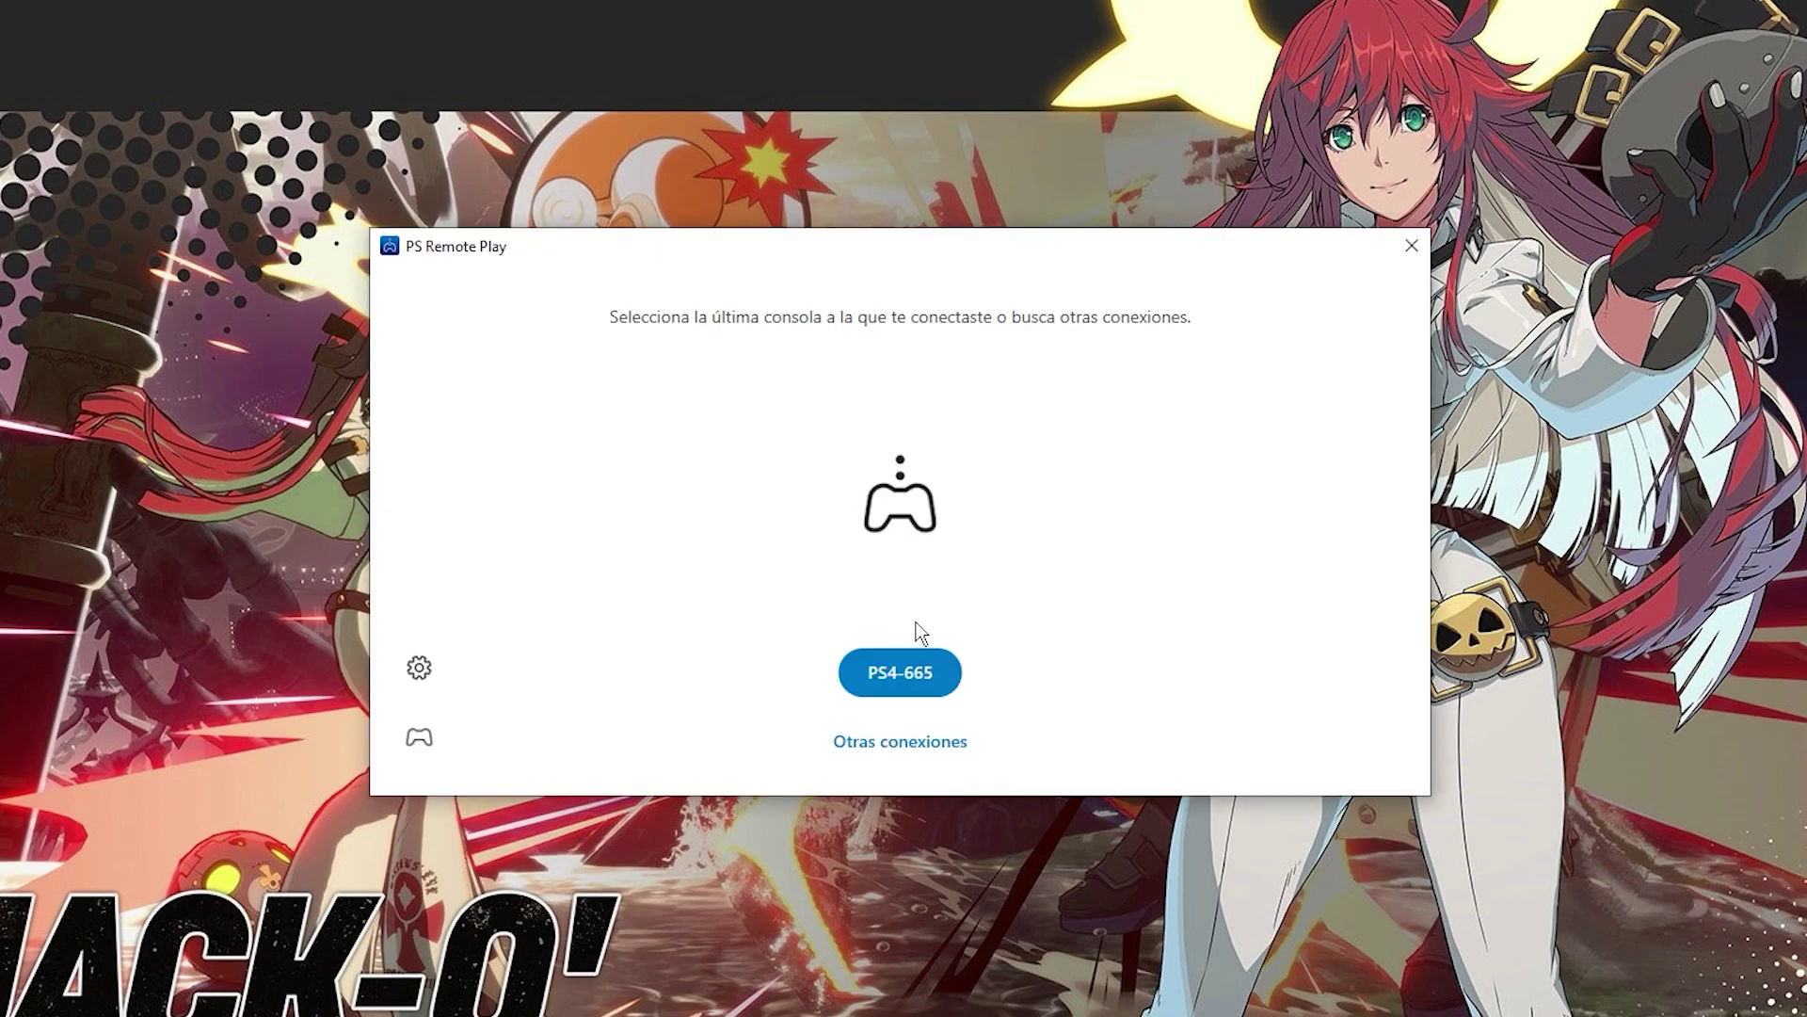
Step: Connect to PS4-665 and browse the game row to the Blade Arcus Rebellion tile
{"action": "left_click", "coordinate": [917, 693]}
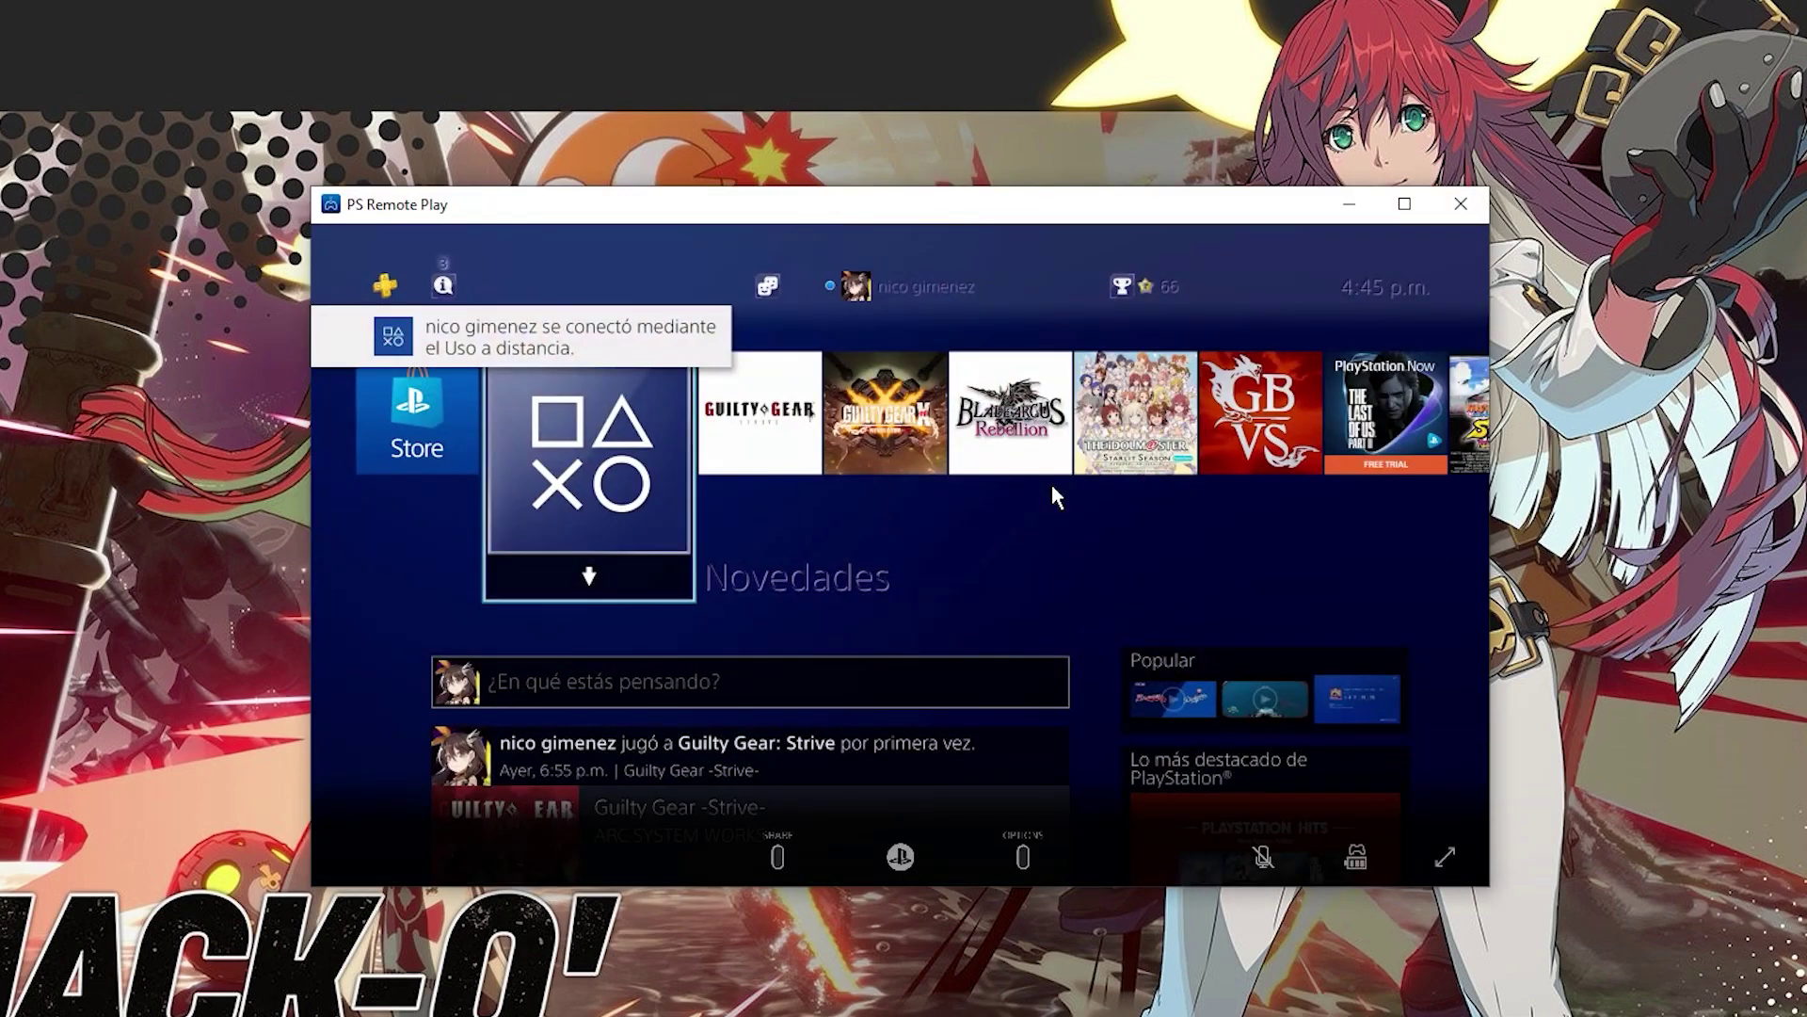
{"action": "key", "text": "Right"}
{"action": "key", "text": "Right"}
{"action": "key", "text": "Right"}
{"action": "key", "text": "Right"}
{"action": "key", "text": "Right"}
{"action": "key", "text": "Right"}
{"action": "key", "text": "Right"}
{"action": "key", "text": "Right"}
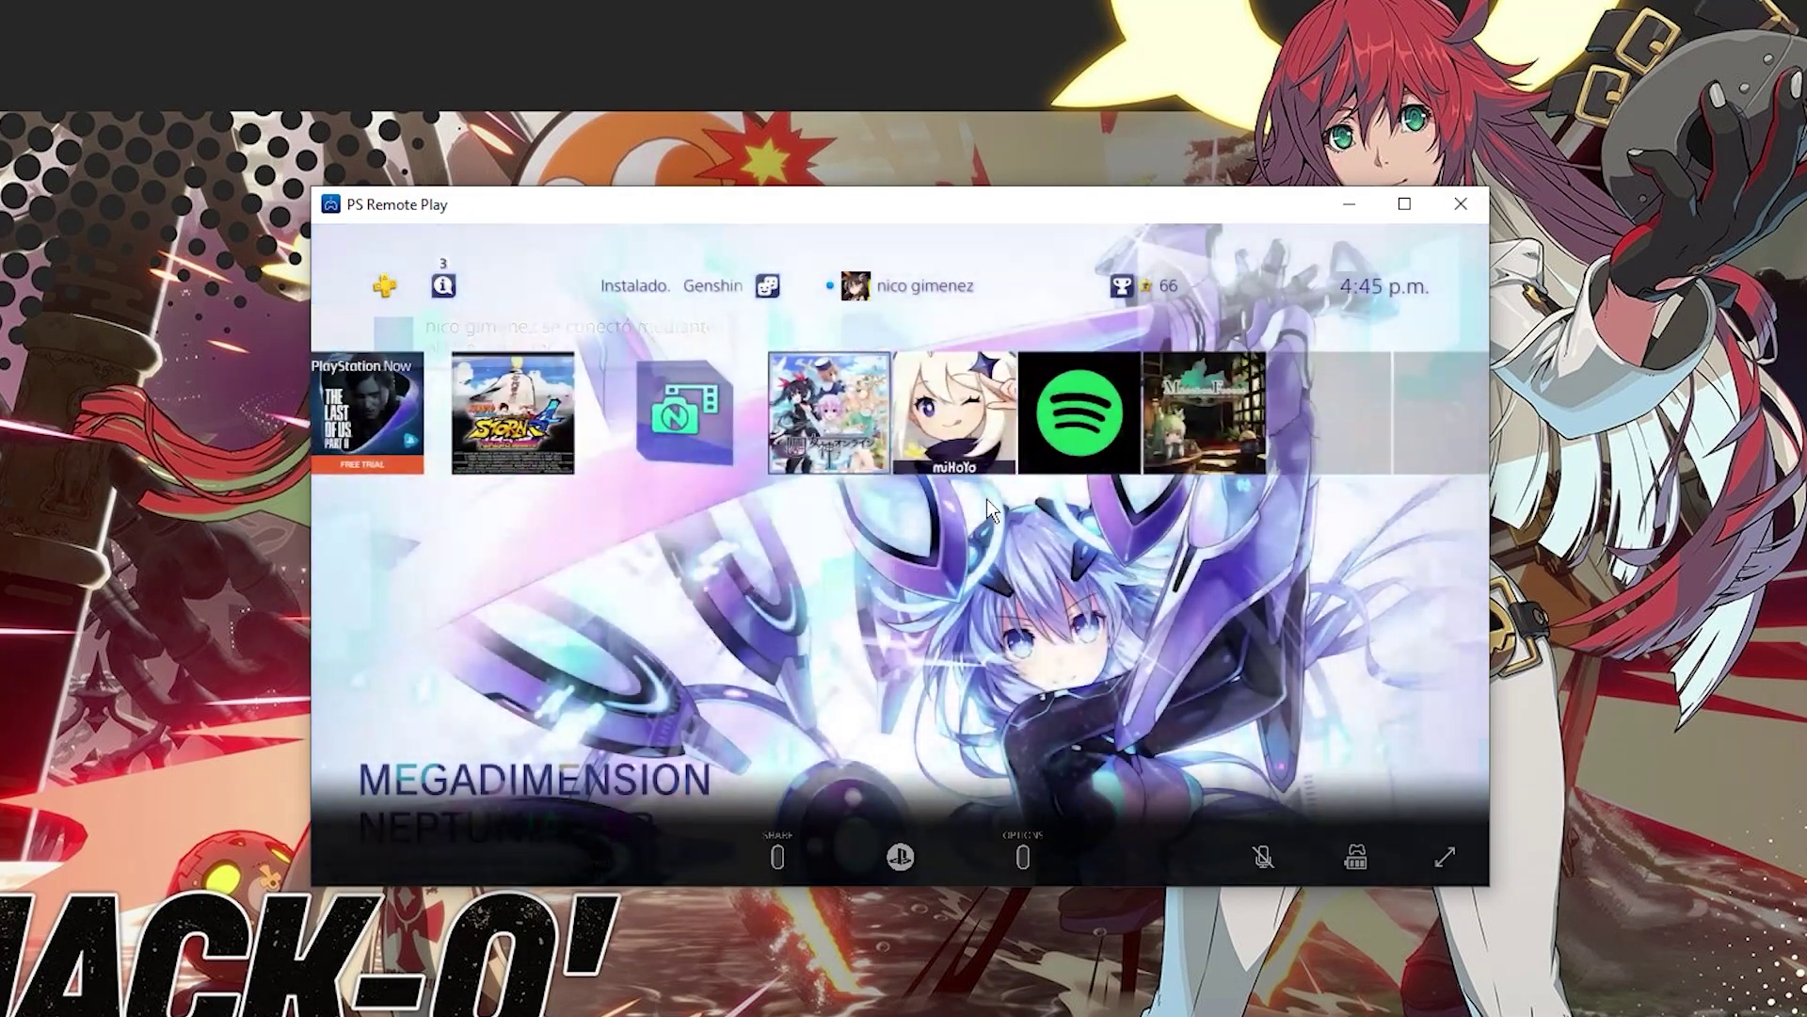
{"action": "key", "text": "Left"}
{"action": "key", "text": "Left"}
{"action": "key", "text": "Left"}
{"action": "key", "text": "Left"}
{"action": "key", "text": "Left"}
{"action": "key", "text": "Left"}
{"action": "key", "text": "Left"}
{"action": "key", "text": "Left"}
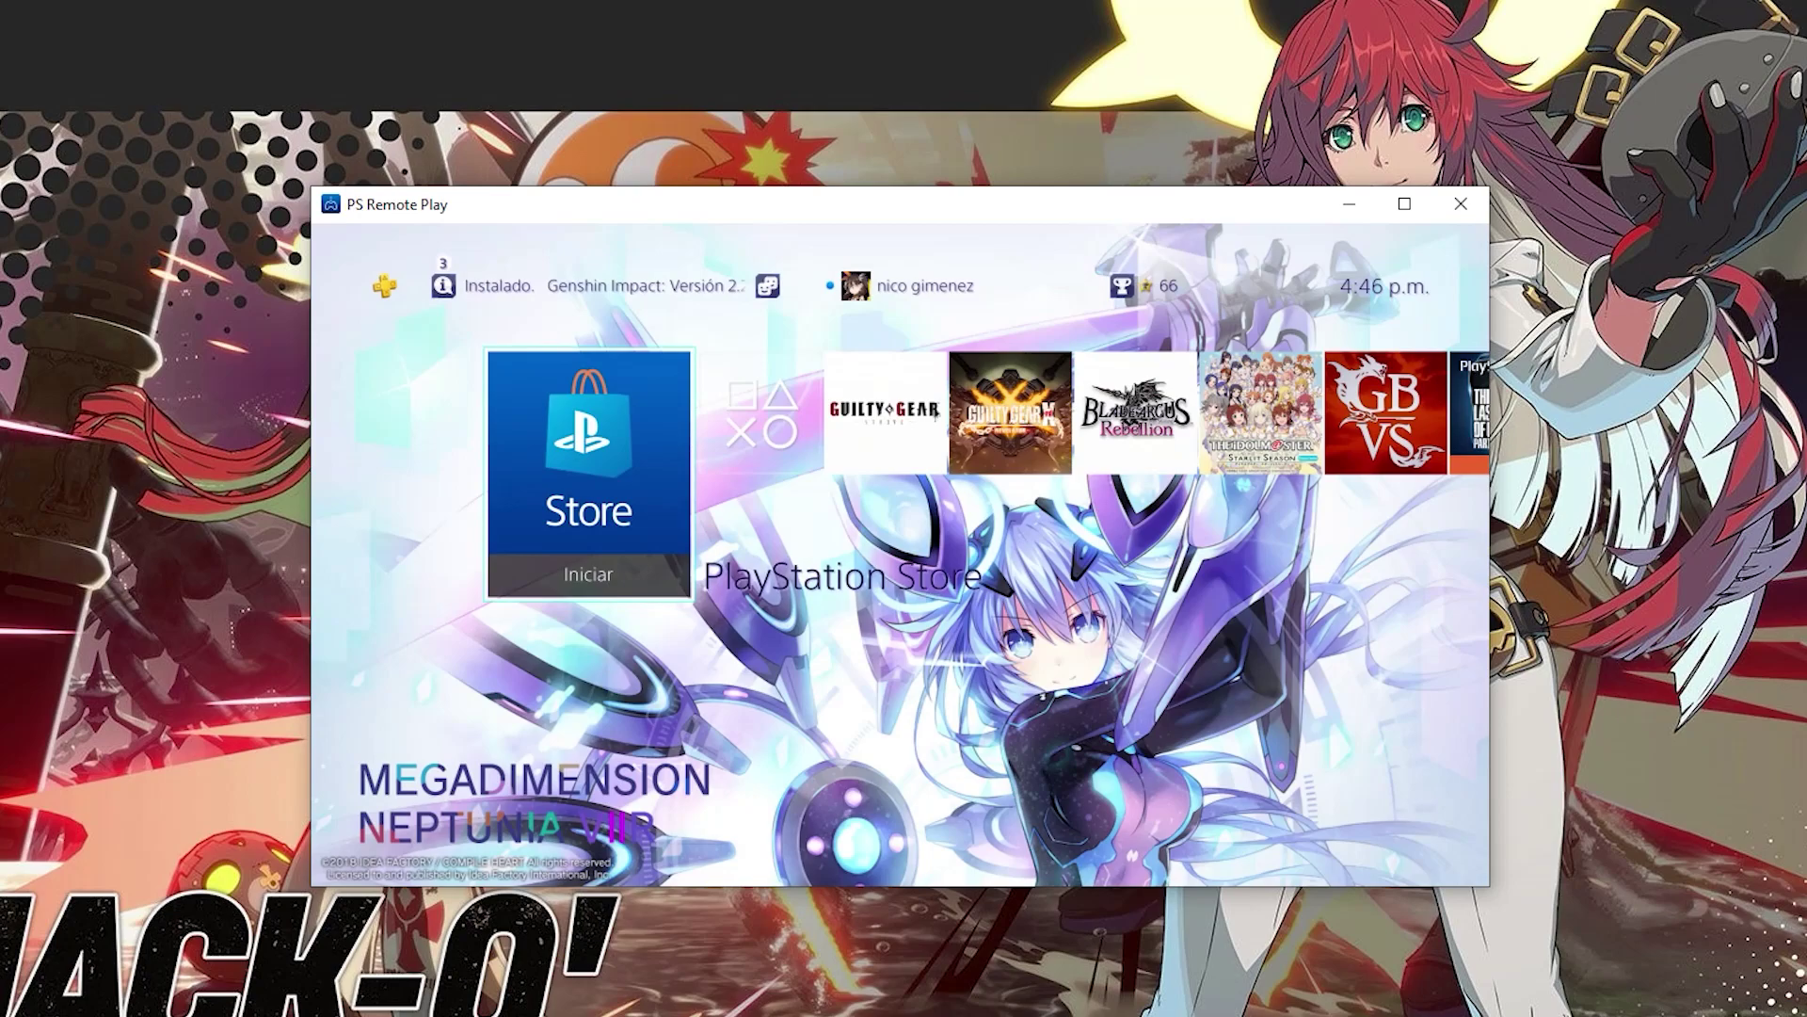
{"action": "key", "text": "Right"}
{"action": "key", "text": "Right"}
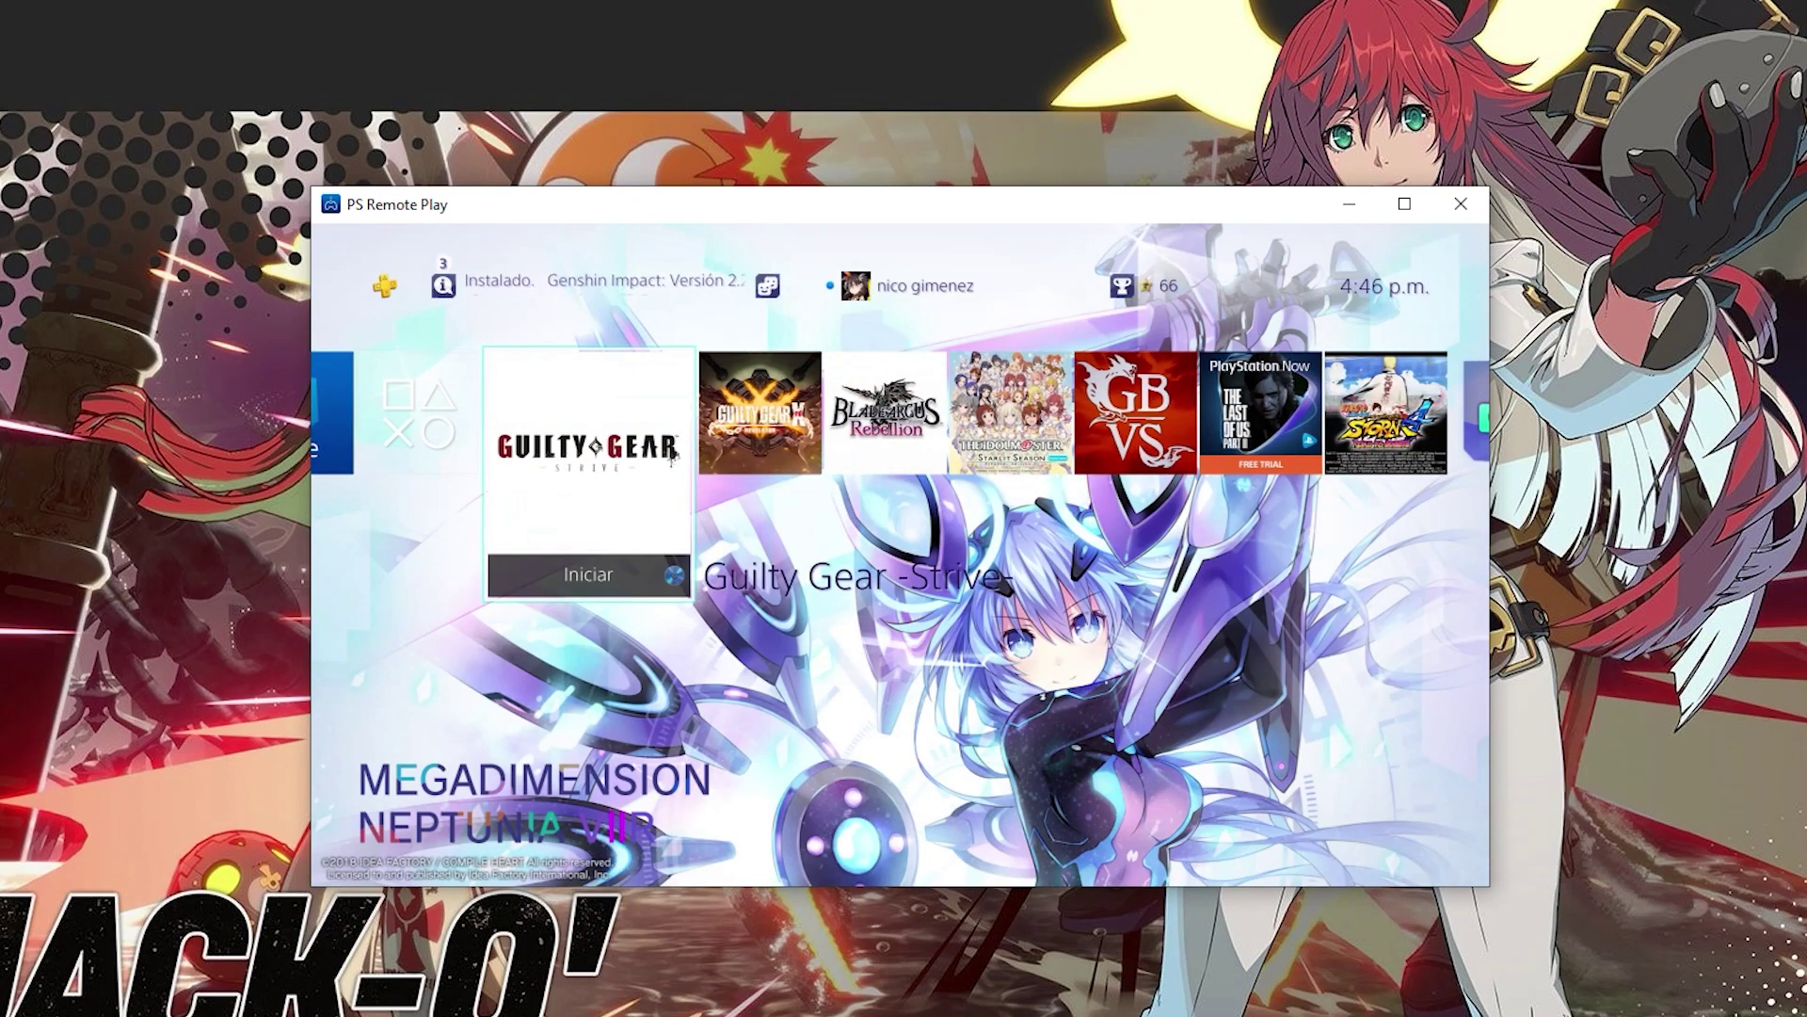
{"action": "key", "text": "Right"}
{"action": "key", "text": "Right"}
{"action": "key", "text": "Left"}
{"action": "key", "text": "Right"}
{"action": "key", "text": "Right"}
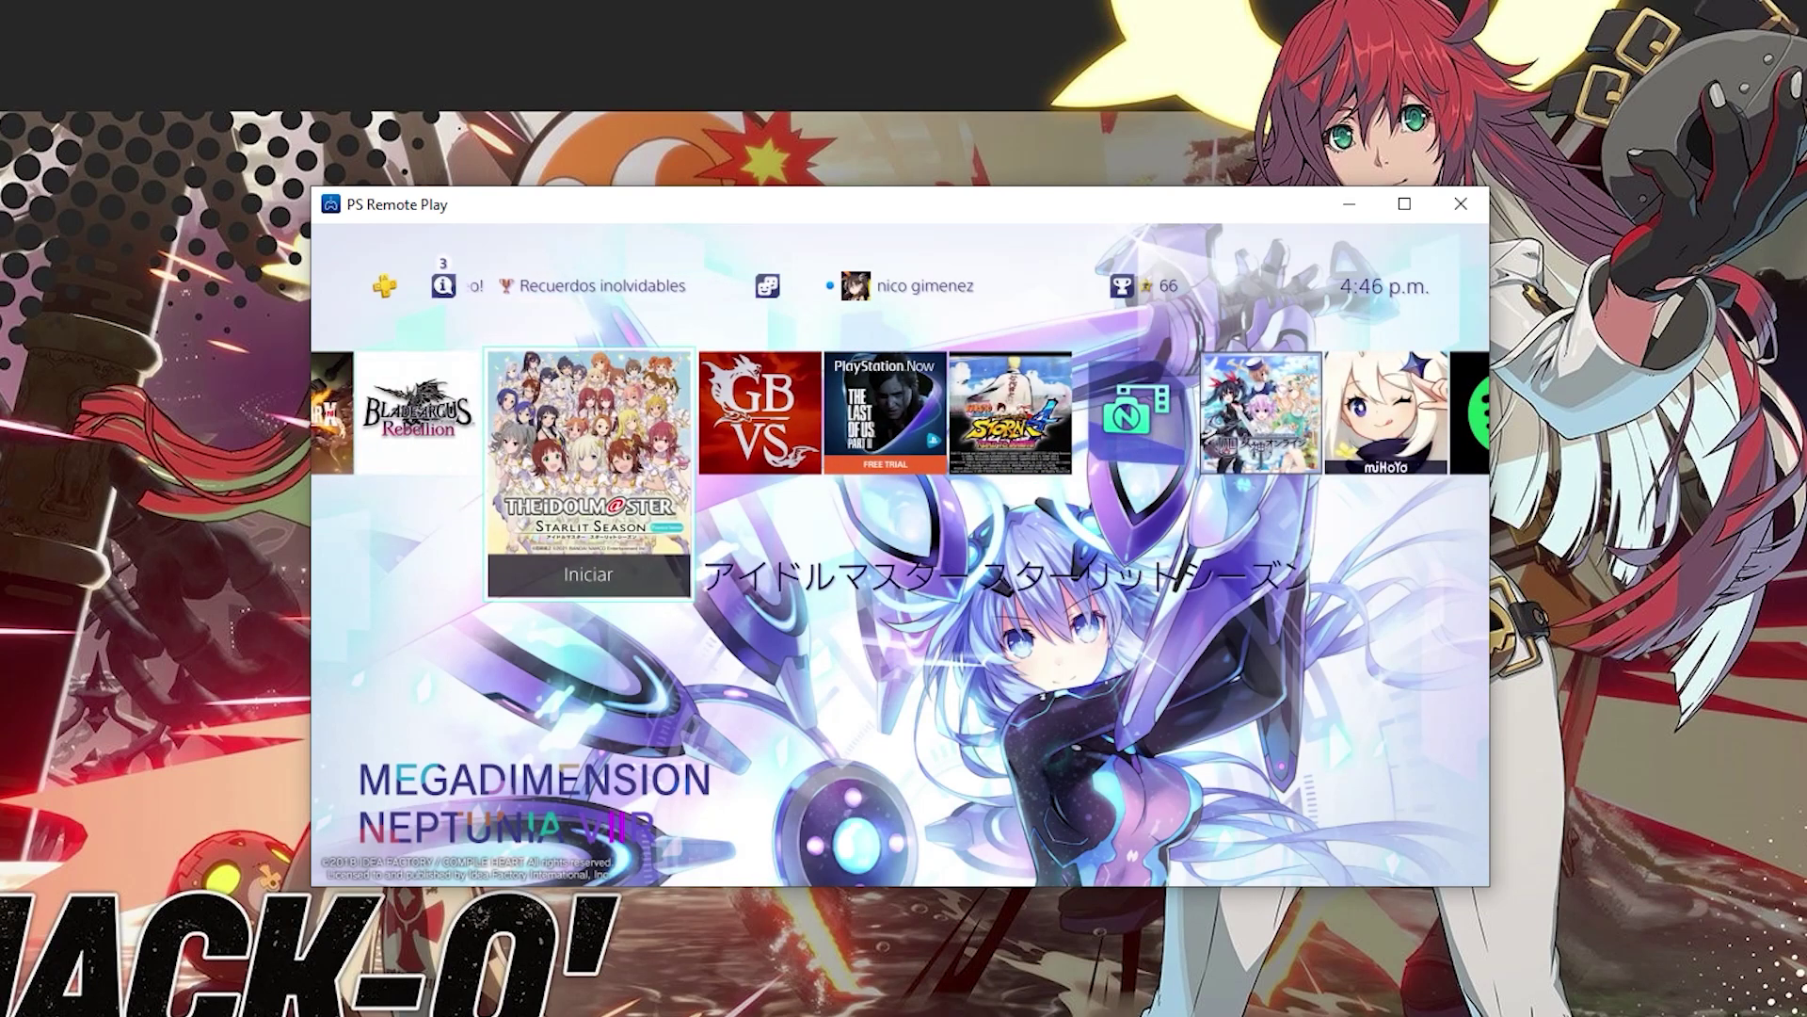
{"action": "key", "text": "Left"}
Step: Launch Blade Arcus Rebellion and maximize the Remote Play stream window
{"action": "mouse_move", "coordinate": [990, 509]}
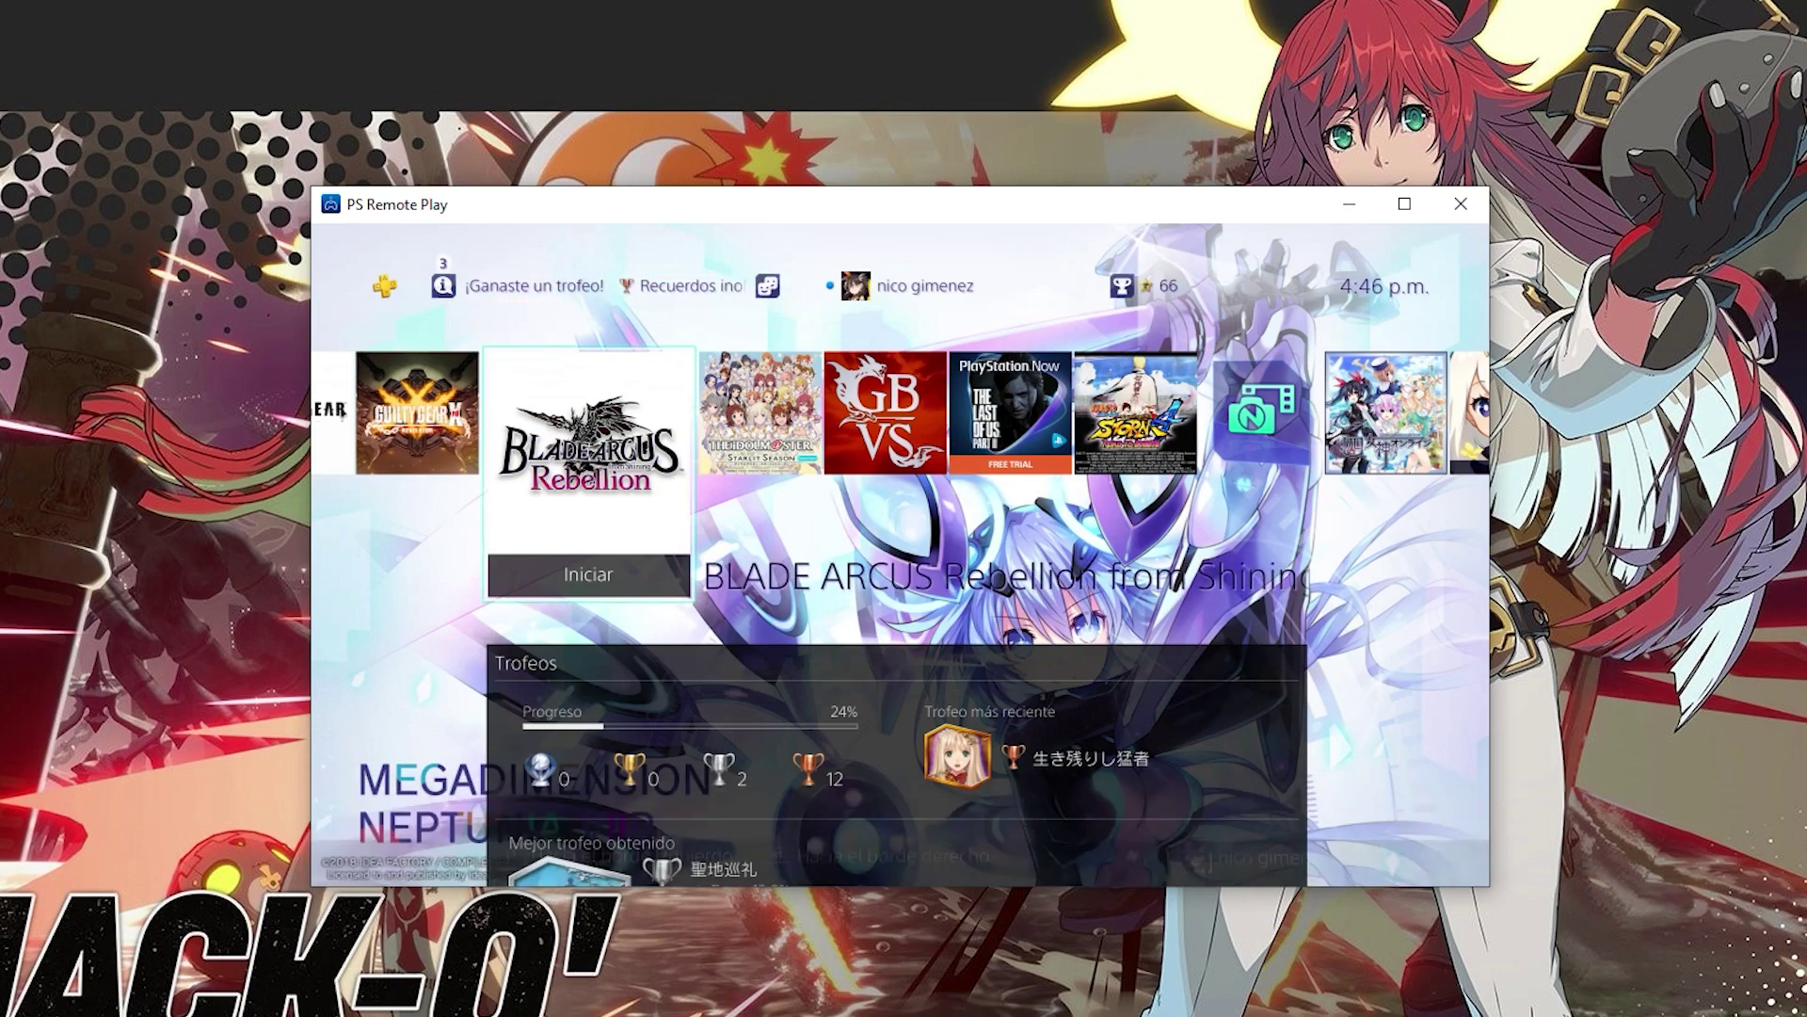
{"action": "key", "text": "Return"}
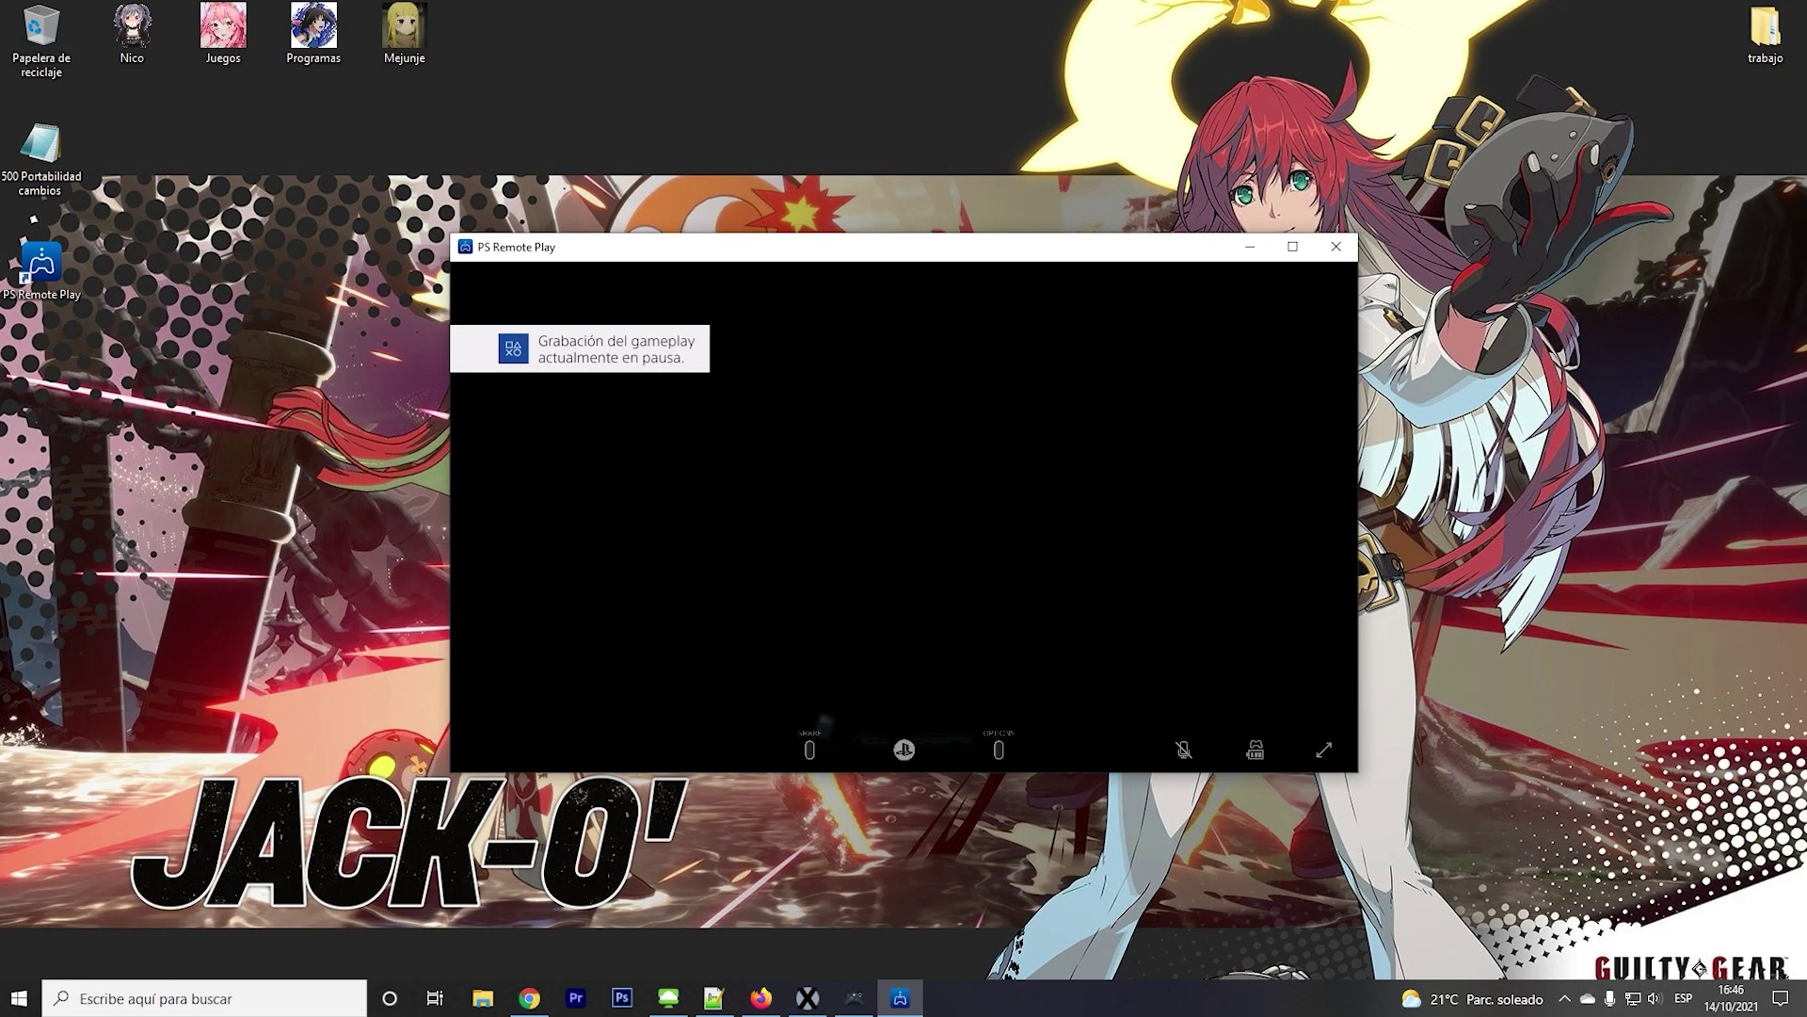
{"action": "left_click", "coordinate": [1292, 247]}
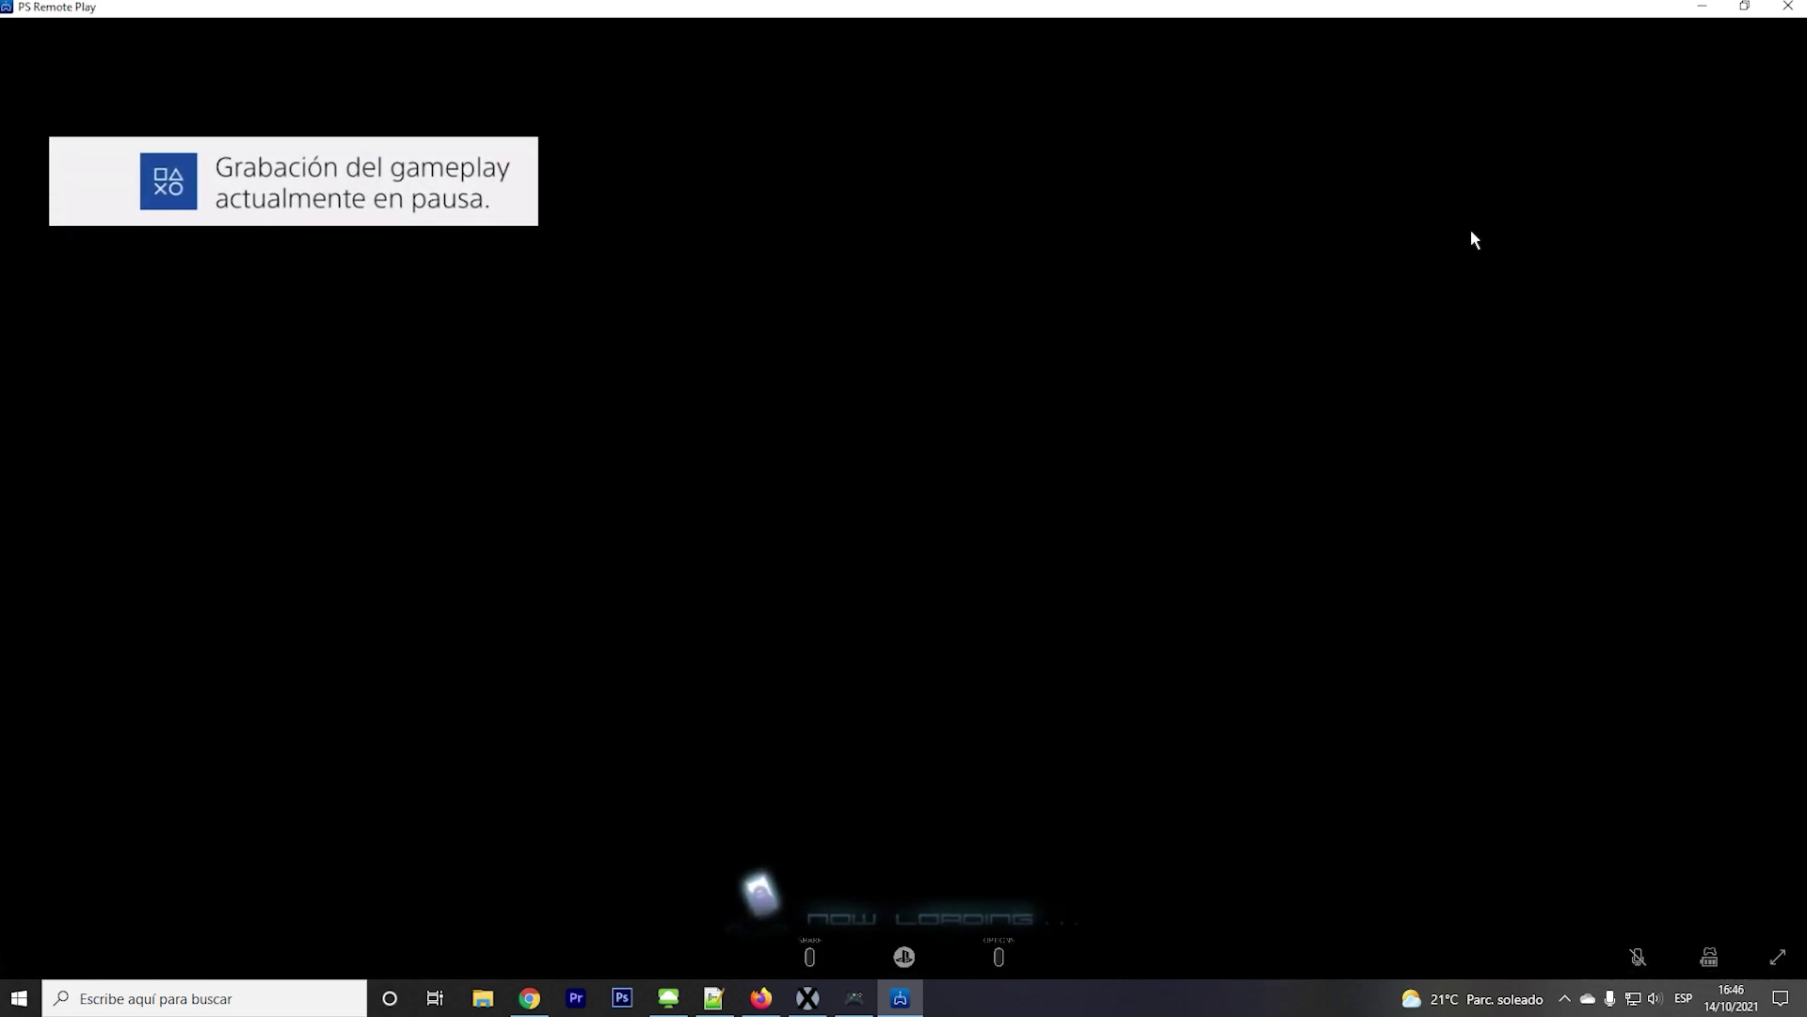